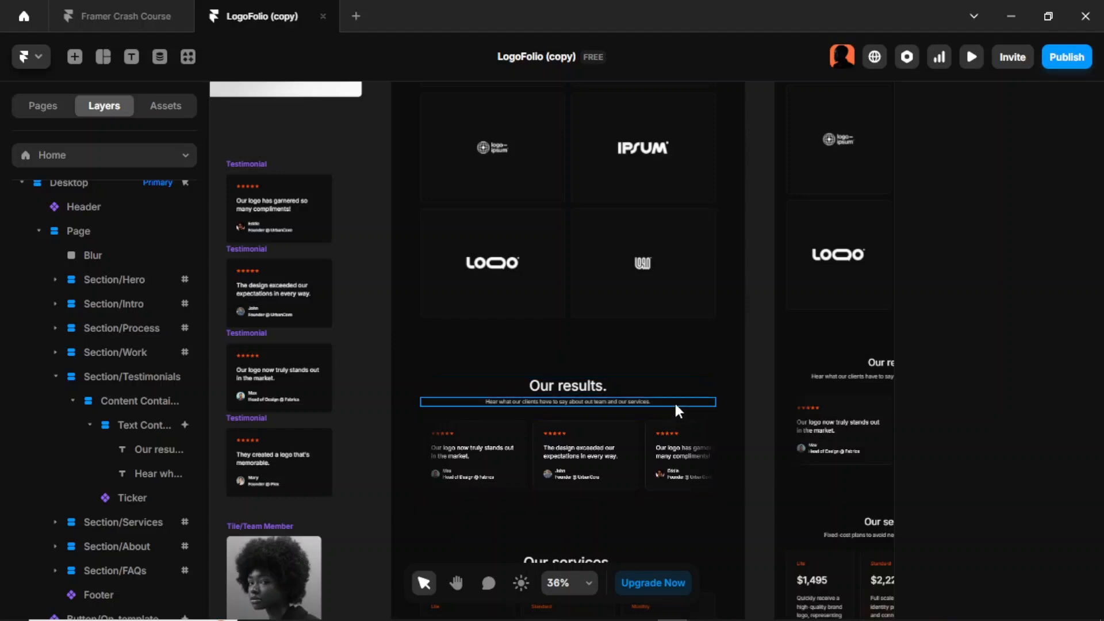
Step: Switch to the Framer Crash Course project and duplicate the "Our work." section of the desktop layout
{"action": "left_click", "coordinate": [102, 15]}
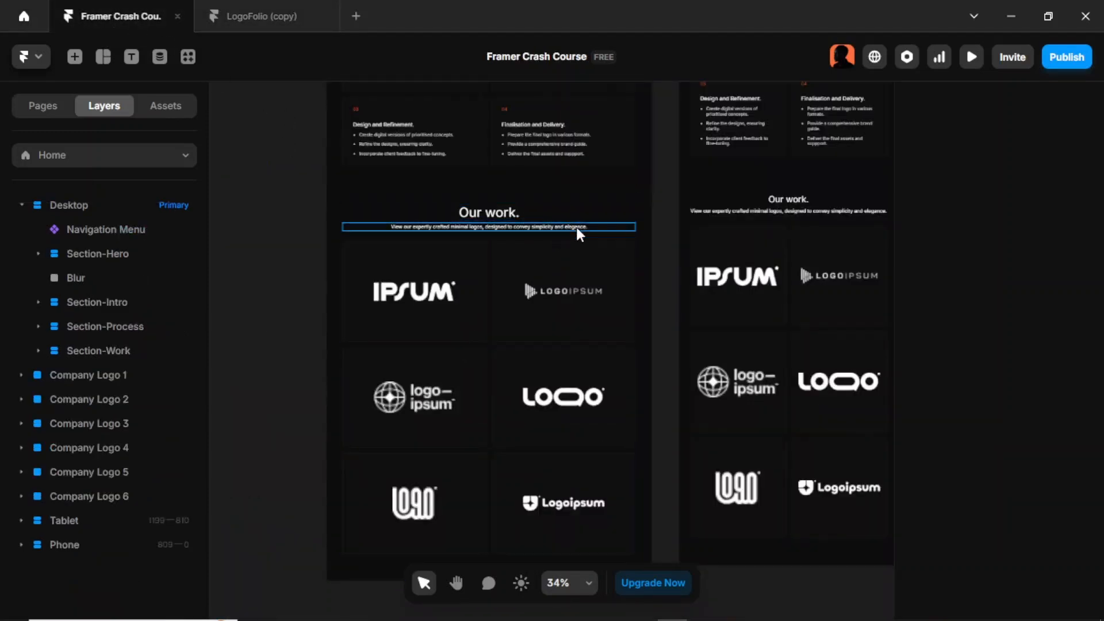
{"action": "left_click", "coordinate": [598, 238]}
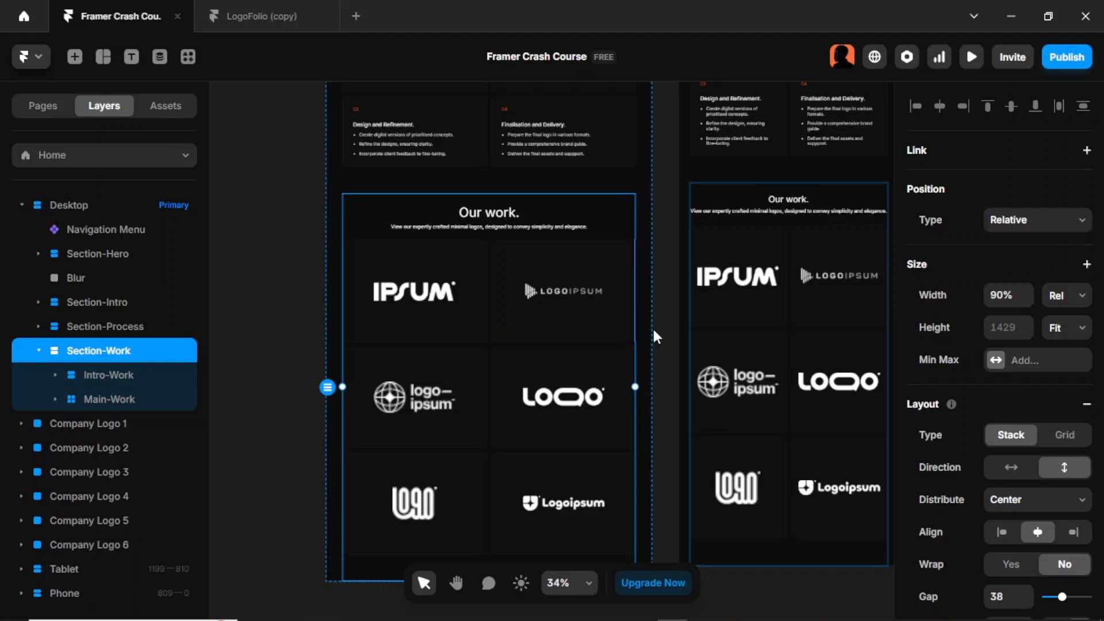
{"action": "key", "text": "ctrl+d"}
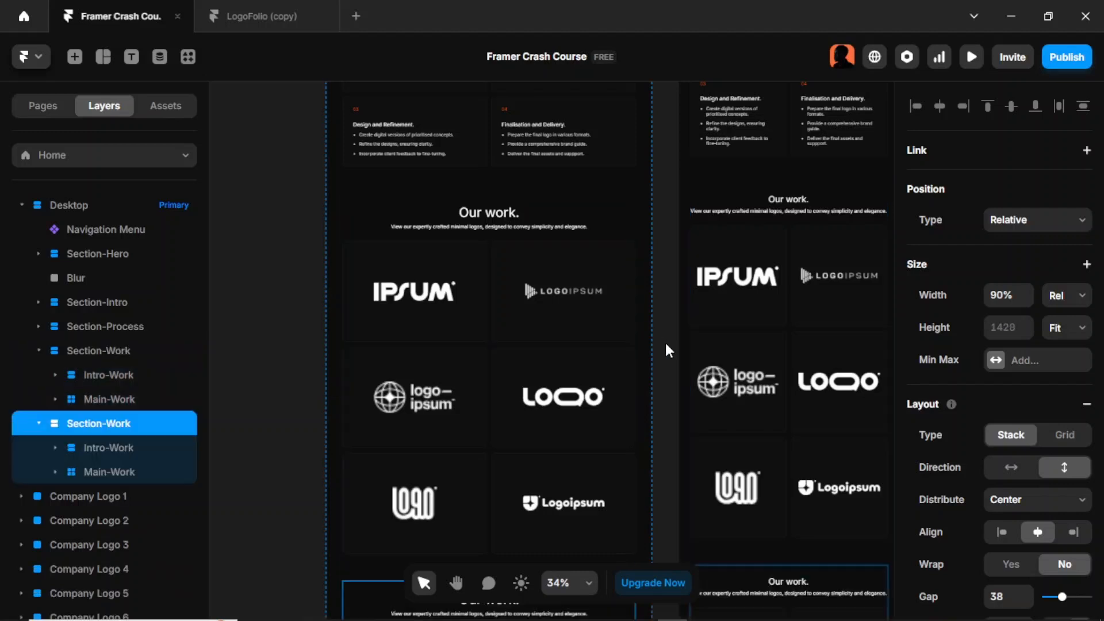
{"action": "scroll", "coordinate": [554, 353], "scroll_direction": "down", "scroll_amount": 3}
{"action": "scroll", "coordinate": [555, 359], "scroll_direction": "down", "scroll_amount": 3}
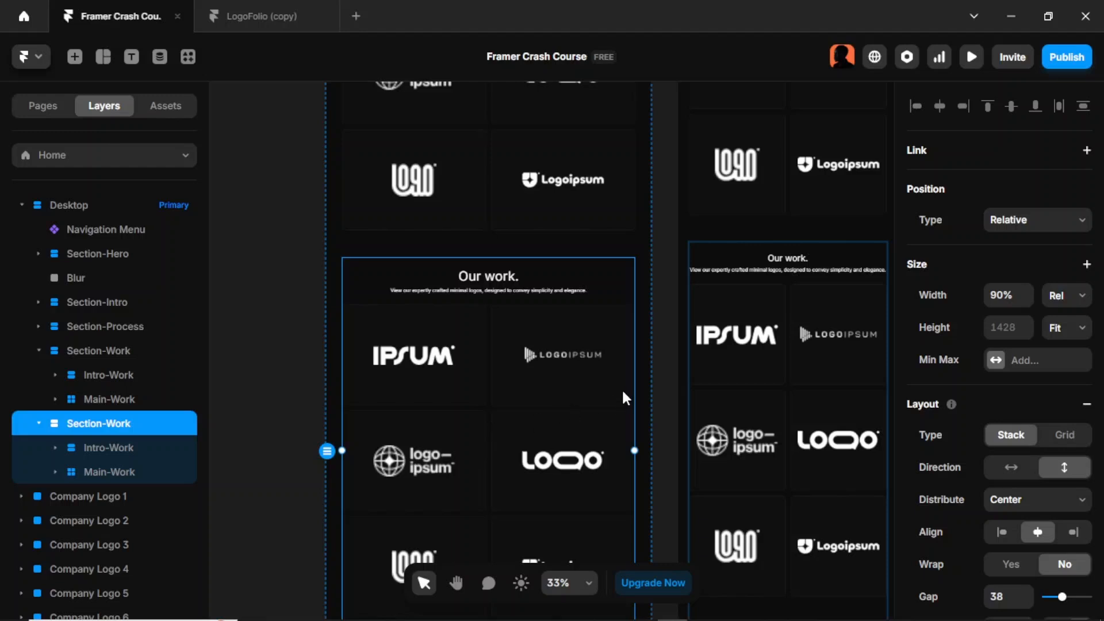
Step: Delete the logo grid from the duplicated work section, keeping its heading and subtitle
{"action": "left_click", "coordinate": [674, 392]}
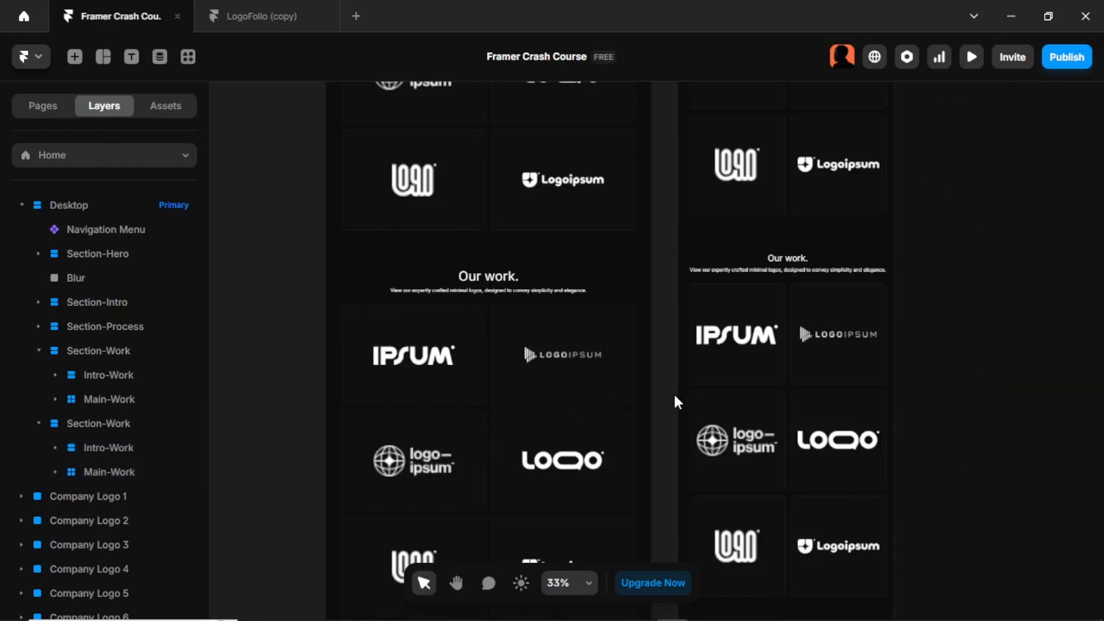
{"action": "left_click", "coordinate": [490, 416]}
{"action": "key", "text": "Delete"}
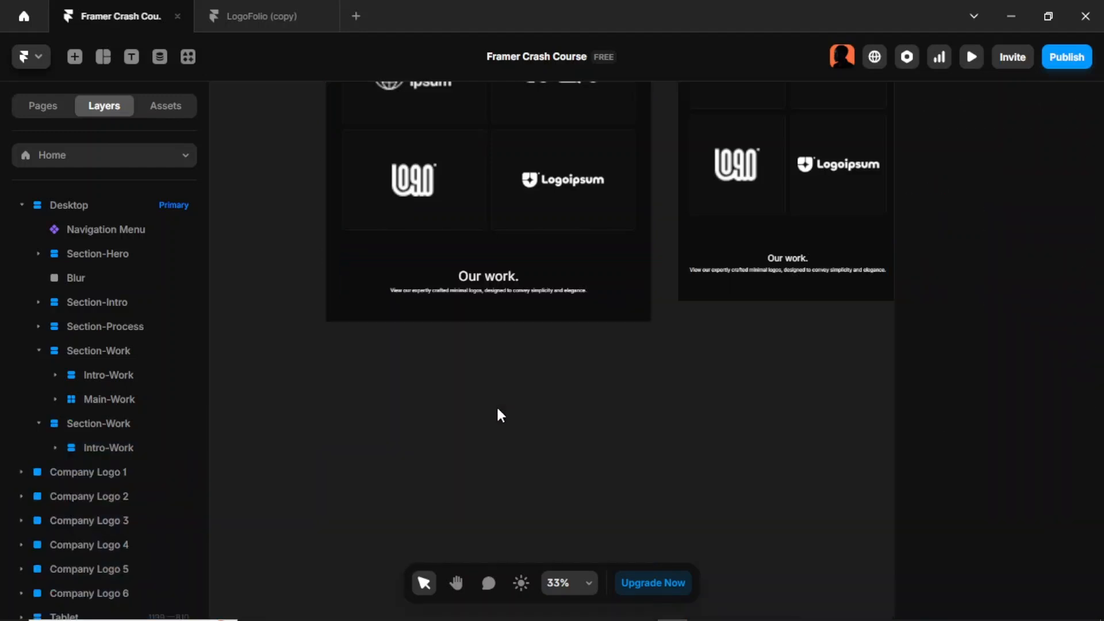
Step: Replace the duplicated section's heading with "Our results.", copied from the testimonials section of LogoFolio (copy)
{"action": "left_click", "coordinate": [254, 20]}
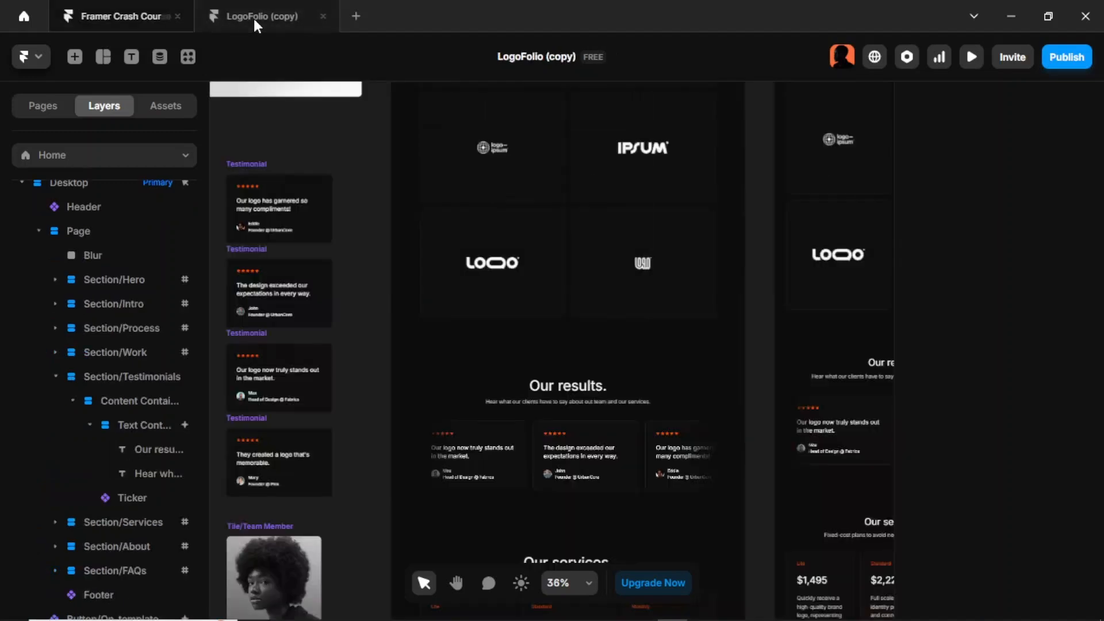
{"action": "left_click", "coordinate": [575, 392]}
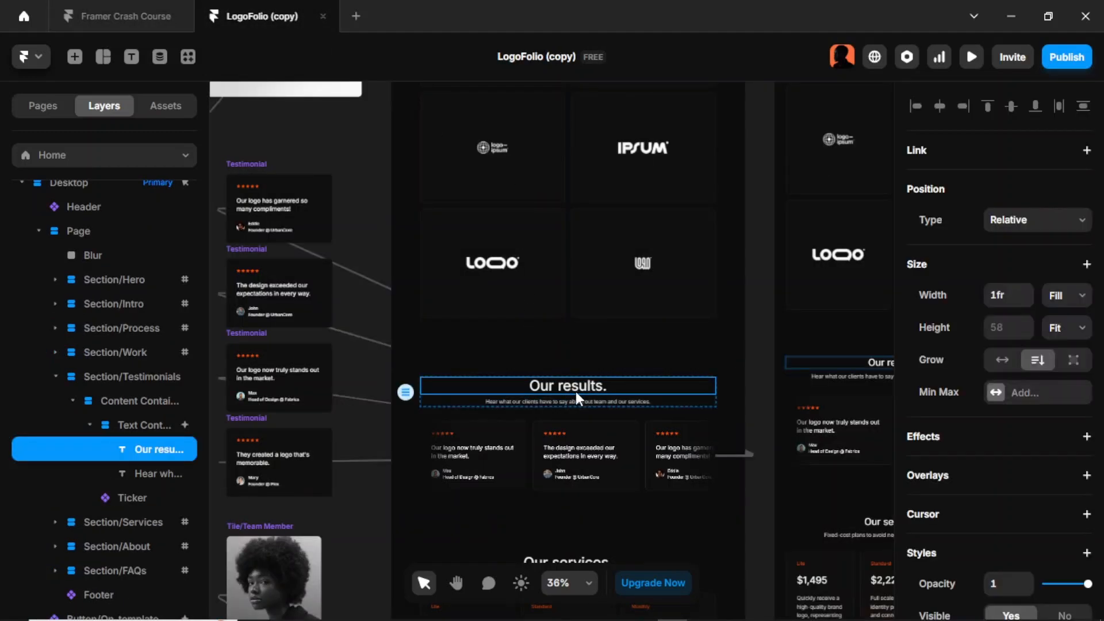
{"action": "double_click", "coordinate": [576, 391]}
{"action": "key", "text": "ctrl+c"}
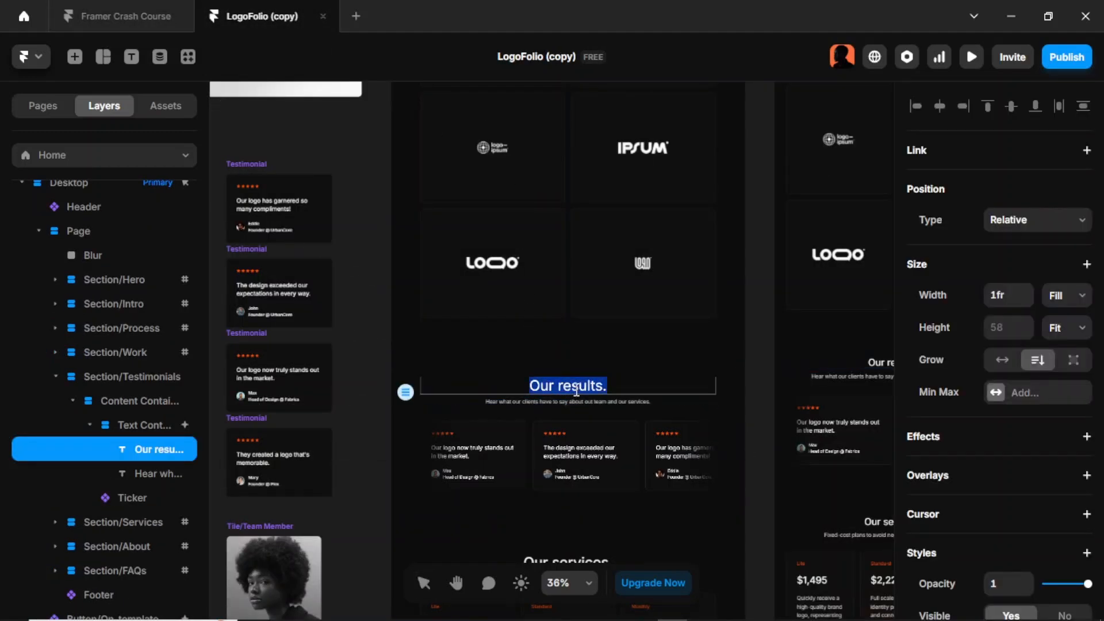
{"action": "left_click", "coordinate": [101, 23]}
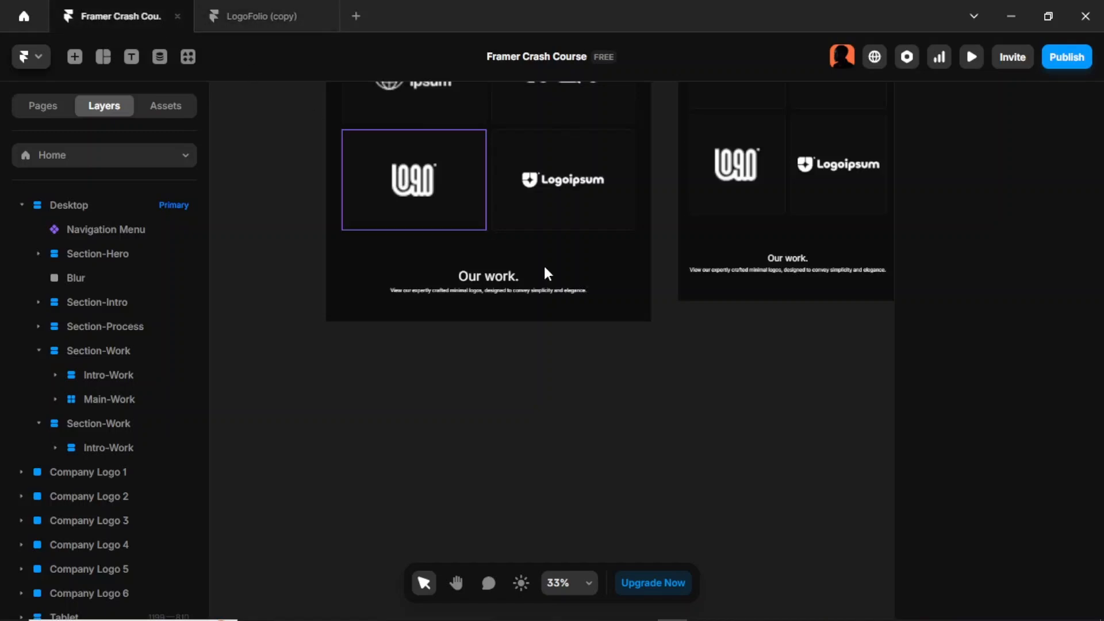
{"action": "left_click", "coordinate": [524, 277]}
{"action": "double_click", "coordinate": [520, 278]}
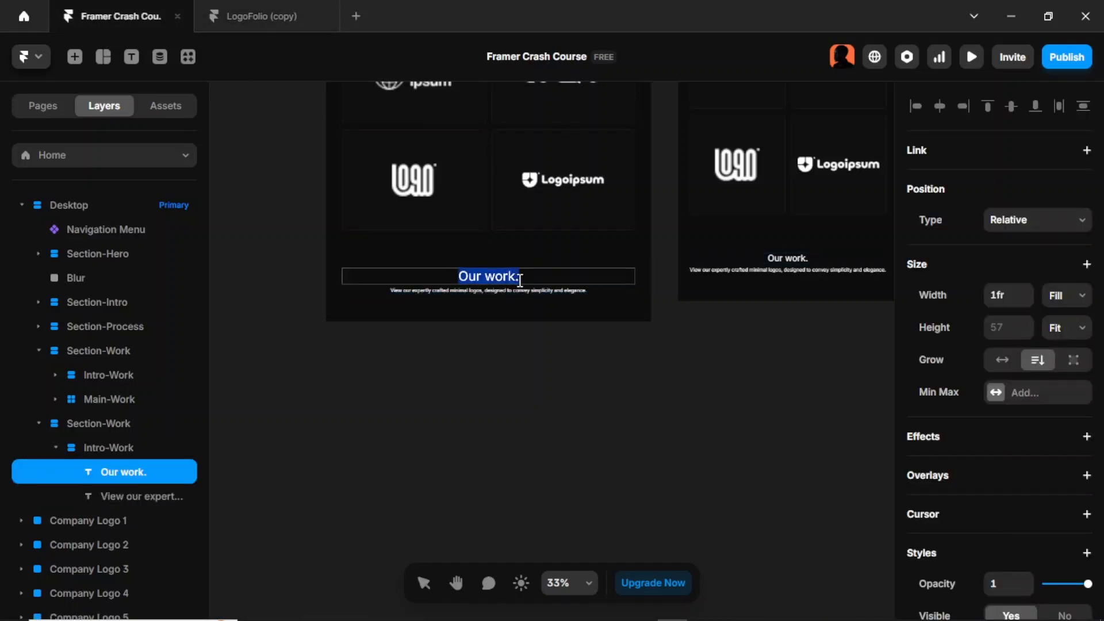
{"action": "key", "text": "ctrl+v"}
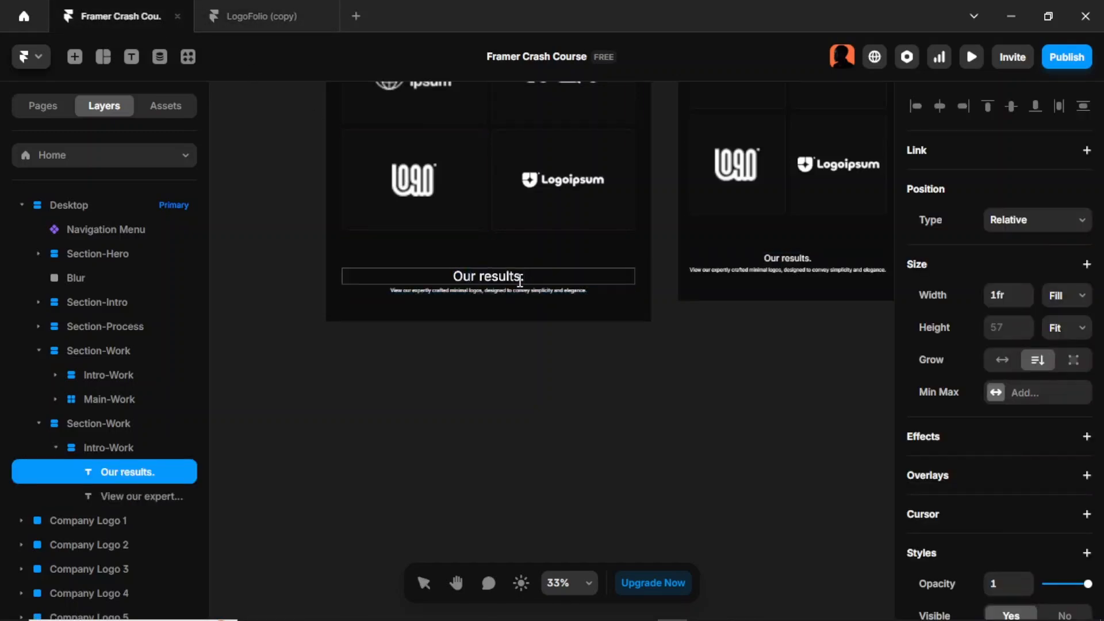
Step: Replace the duplicated section's subtitle with LogoFolio's "Hear what our clients have to say about our team and our services."
{"action": "left_click", "coordinate": [285, 15]}
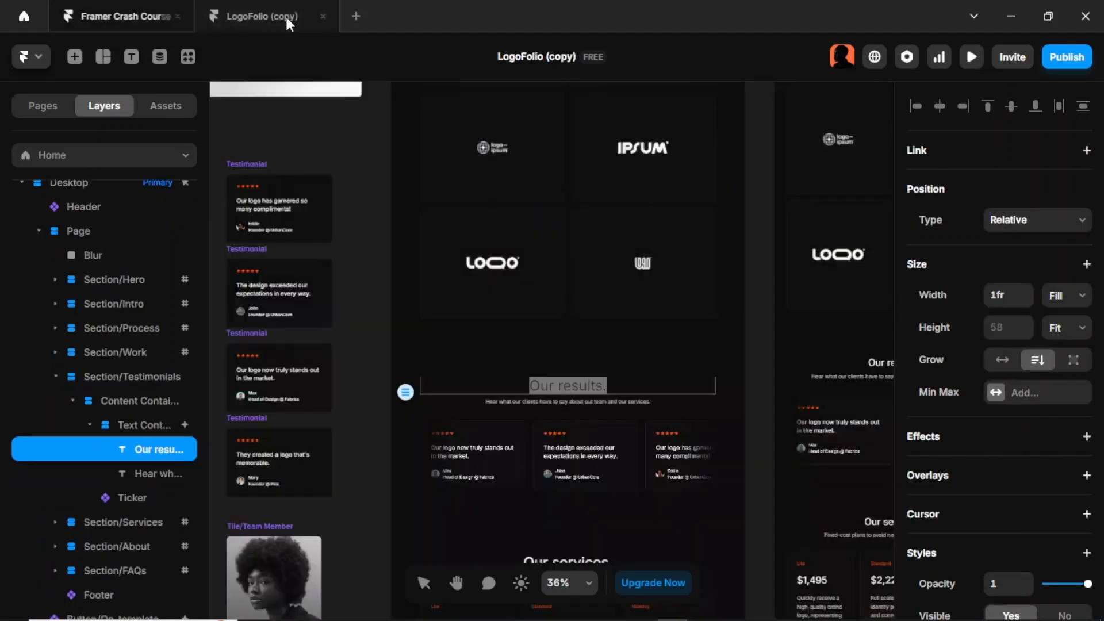
{"action": "left_click", "coordinate": [618, 402]}
{"action": "double_click", "coordinate": [619, 402]}
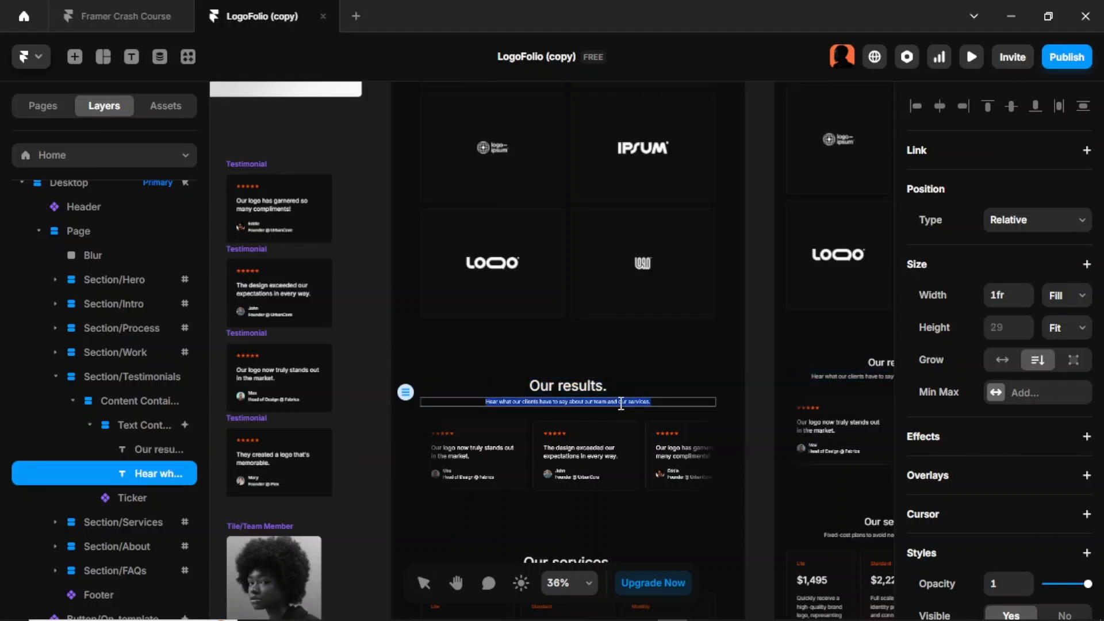
{"action": "left_click", "coordinate": [140, 23]}
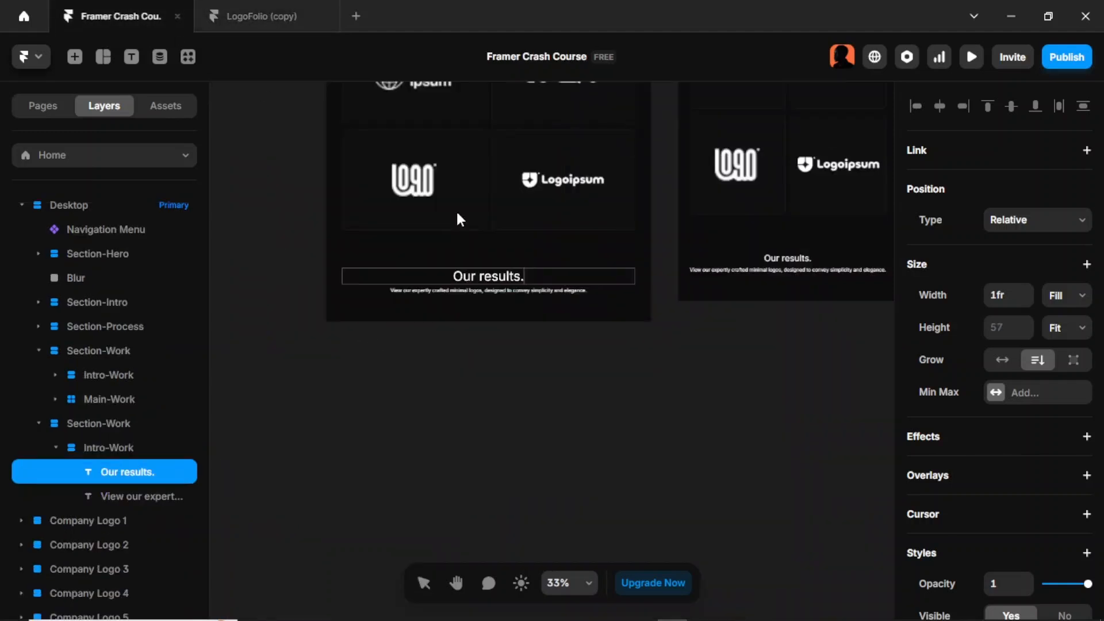
{"action": "double_click", "coordinate": [520, 291]}
{"action": "type", "text": "Hear what our clients have to say about our team and our services."}
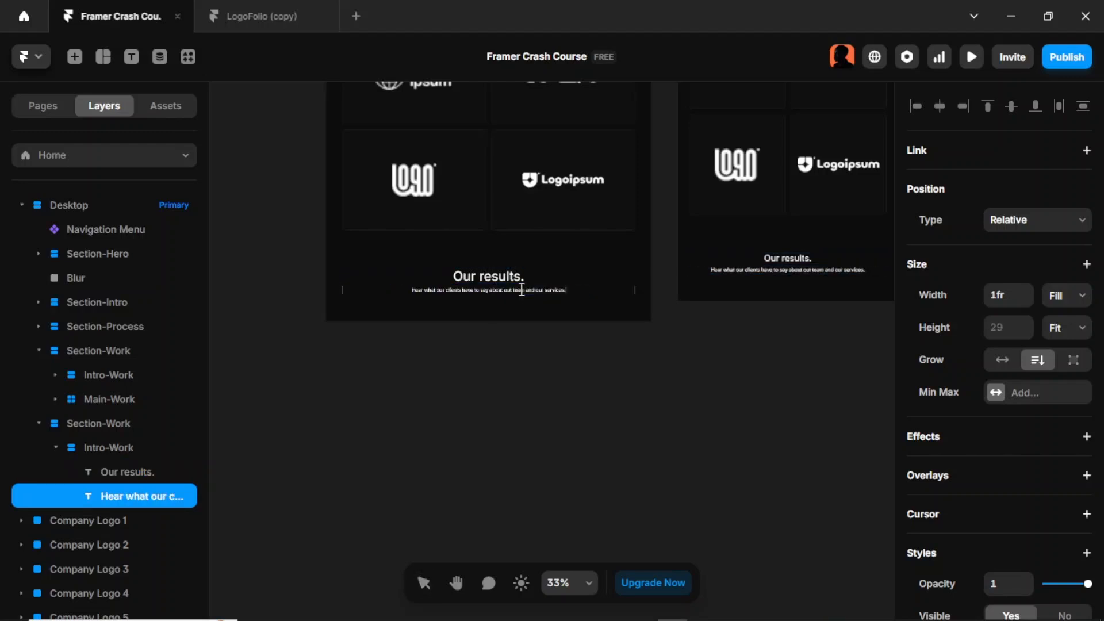
Step: In LogoFolio (copy), open the first Testimonial card beside the desktop layout for component editing
{"action": "left_click", "coordinate": [257, 23]}
{"action": "scroll", "coordinate": [532, 465], "scroll_direction": "up", "scroll_amount": 2}
{"action": "scroll", "coordinate": [530, 461], "scroll_direction": "left", "scroll_amount": 3}
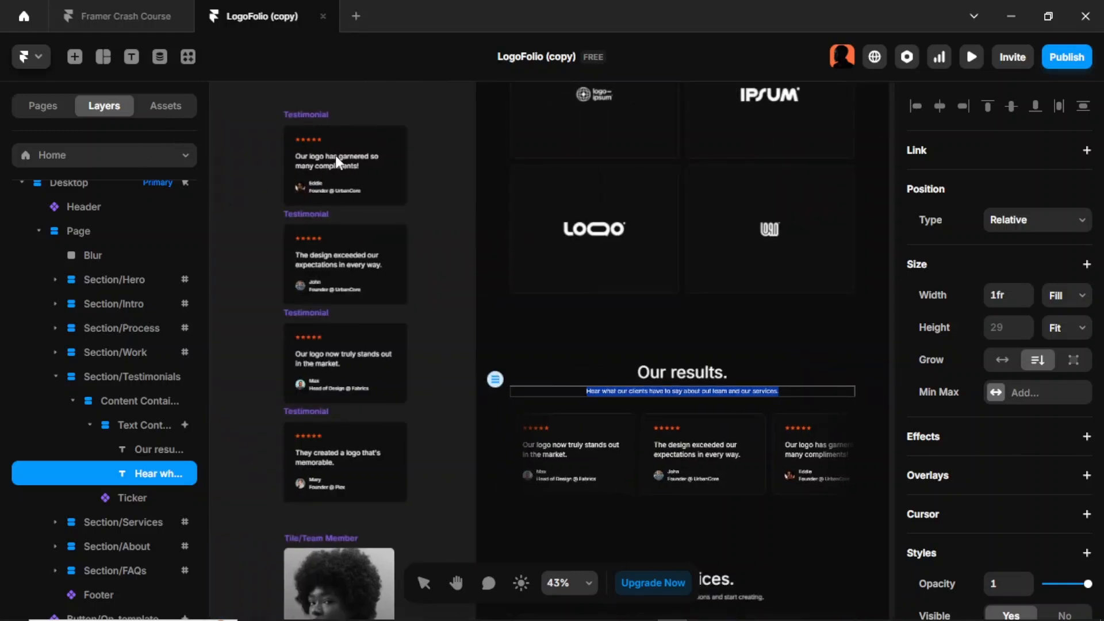
{"action": "scroll", "coordinate": [336, 156], "scroll_direction": "up", "scroll_amount": 3}
{"action": "scroll", "coordinate": [345, 202], "scroll_direction": "up", "scroll_amount": 3}
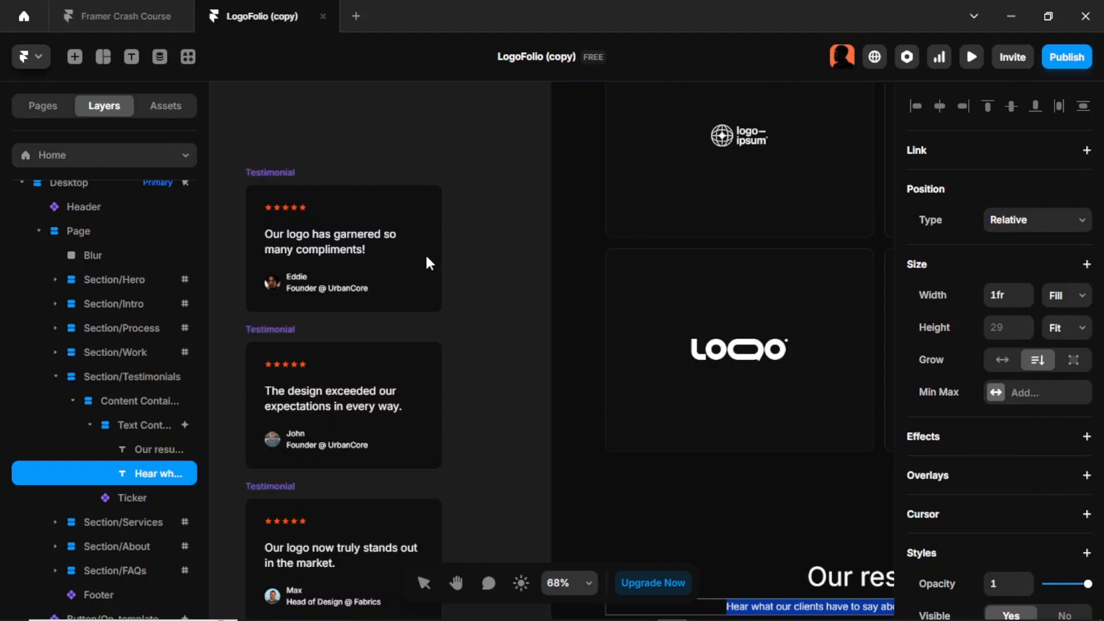
{"action": "key", "text": "Escape"}
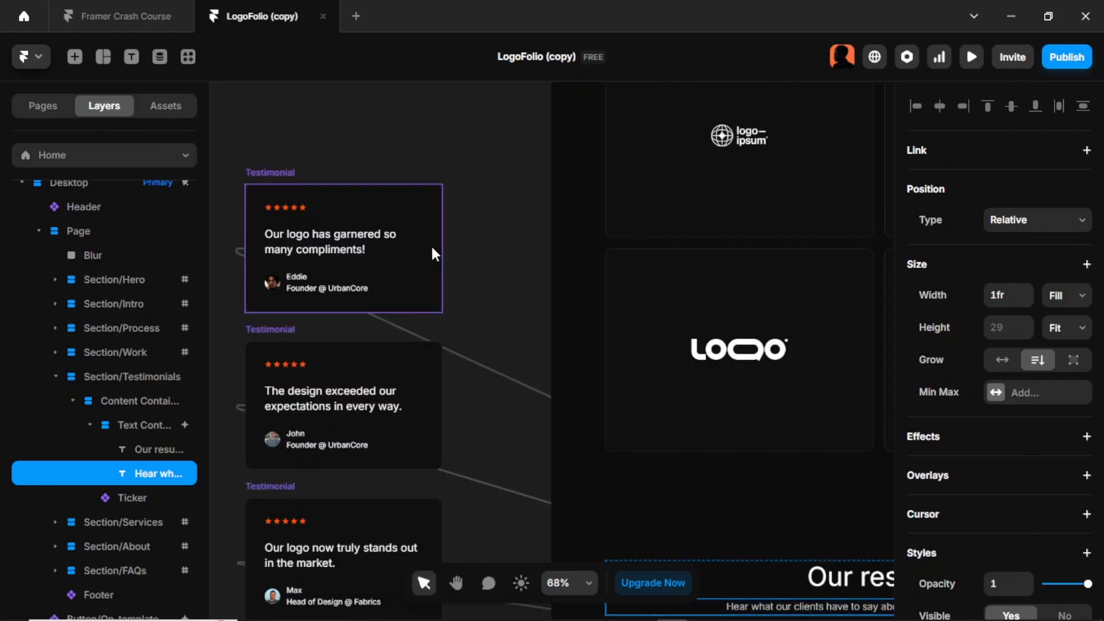
{"action": "double_click", "coordinate": [432, 253]}
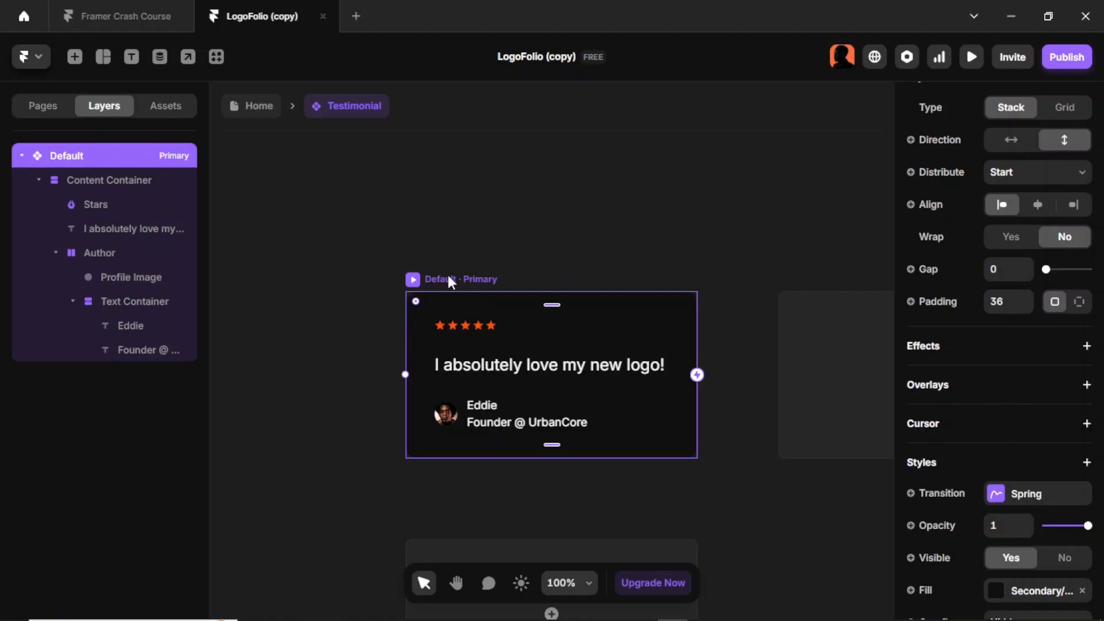
Step: Copy the Stars graphic from the Testimonial component onto the empty canvas of Framer Crash Course
{"action": "left_click", "coordinate": [465, 323]}
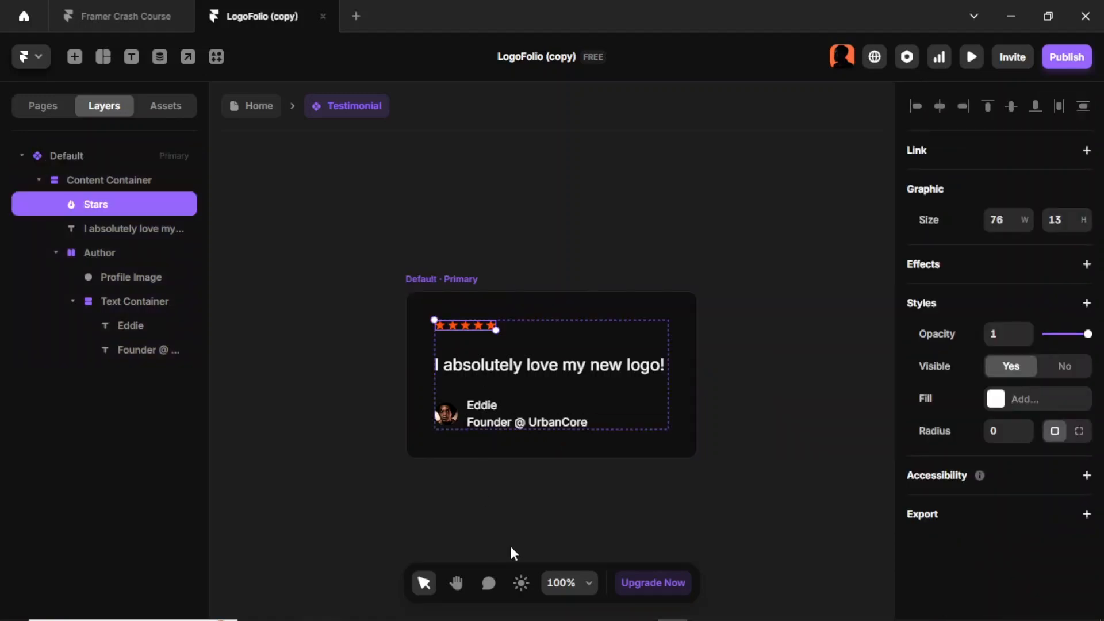
{"action": "left_click", "coordinate": [123, 8]}
{"action": "left_click", "coordinate": [344, 338]}
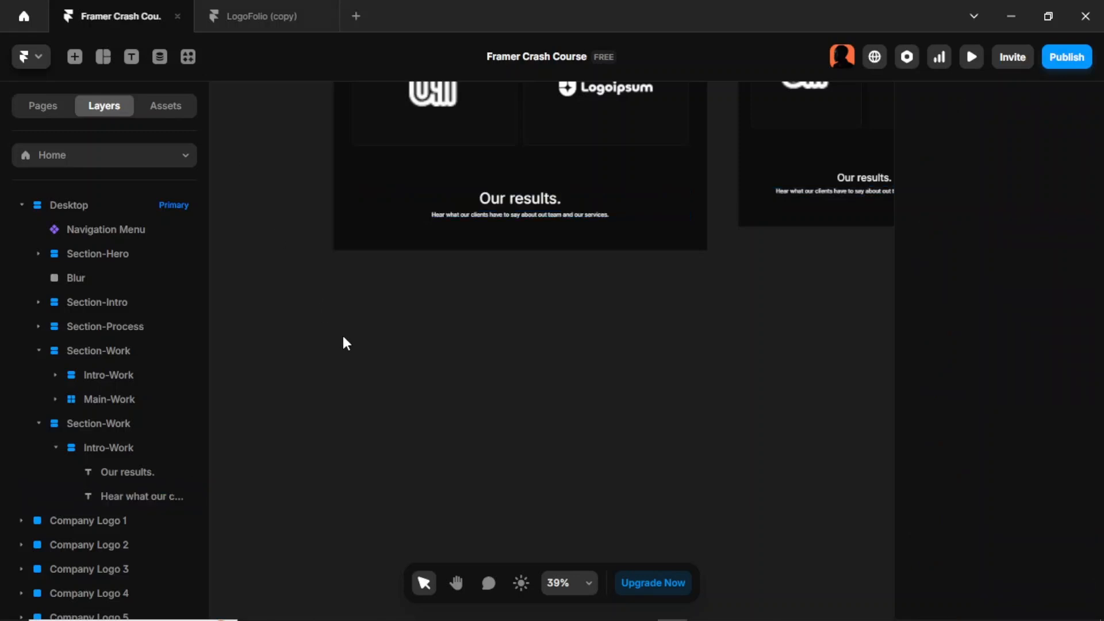
{"action": "key", "text": "ctrl+v"}
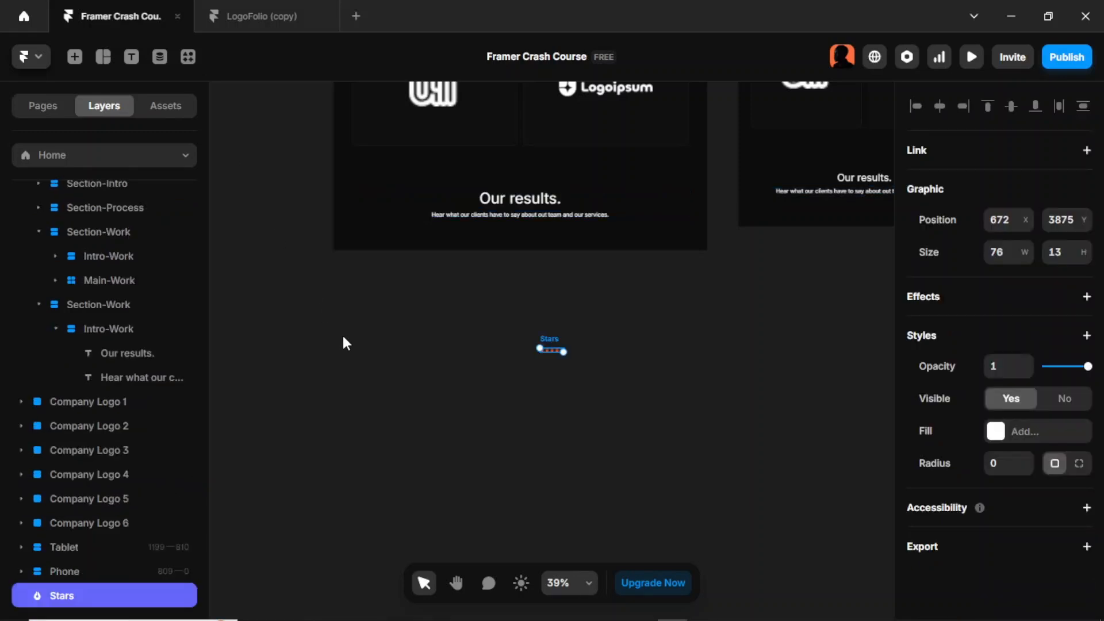
Step: Copy the quote "I absolutely love my new logo!" from the Testimonial component and place it below the stars in Framer Crash Course
{"action": "left_click", "coordinate": [246, 14]}
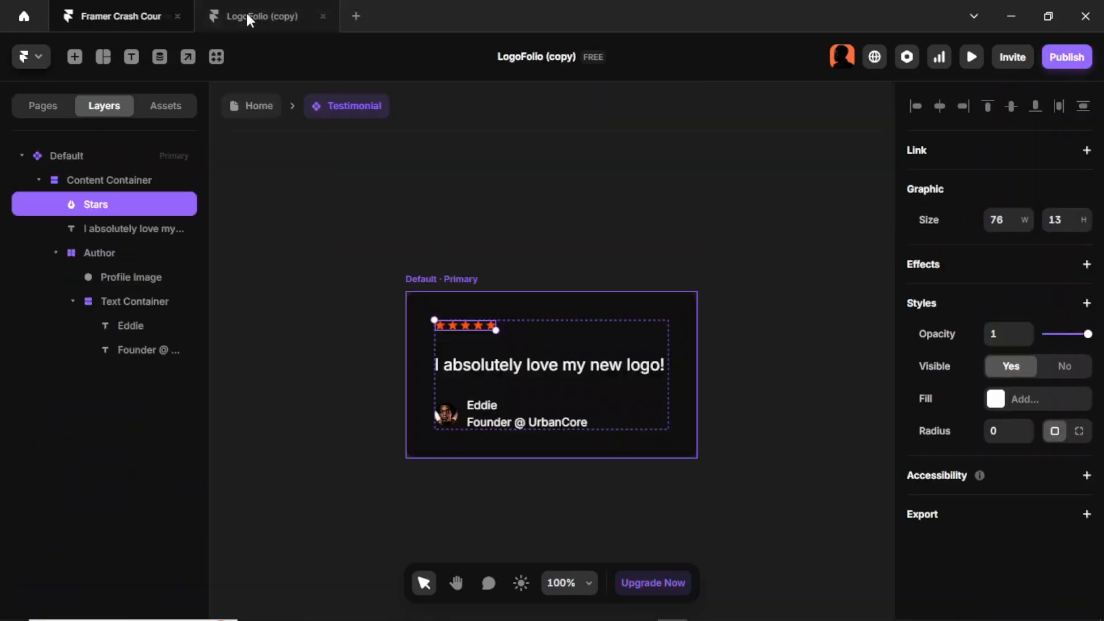
{"action": "left_click", "coordinate": [494, 368]}
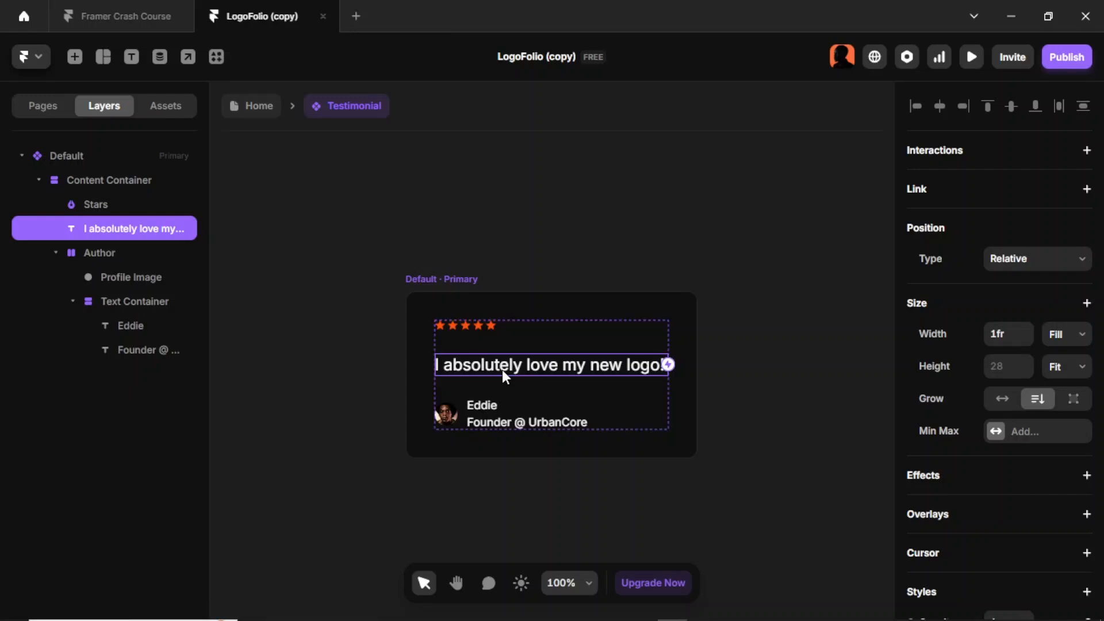
{"action": "left_click", "coordinate": [141, 16]}
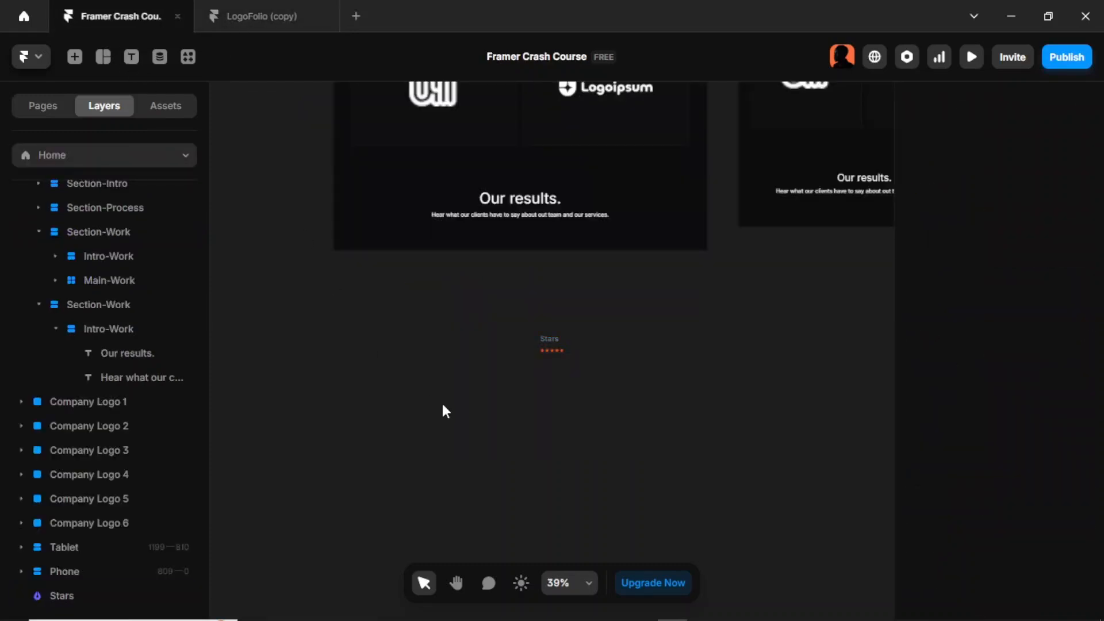
{"action": "key", "text": "ctrl+v"}
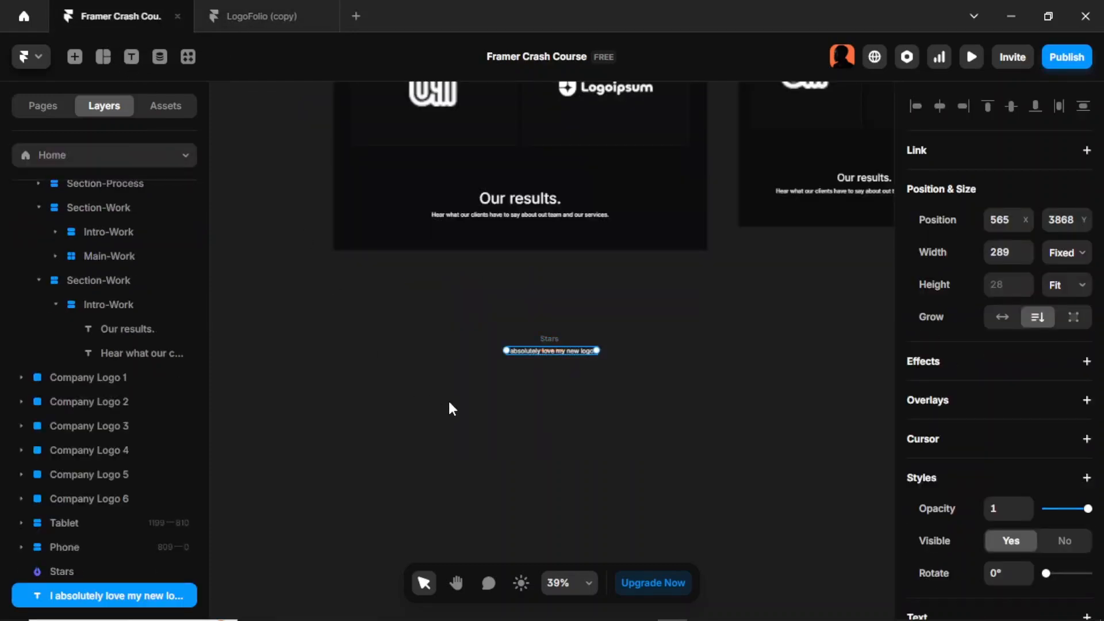
{"action": "left_click_drag", "start_coordinate": [513, 352], "coordinate": [520, 375]}
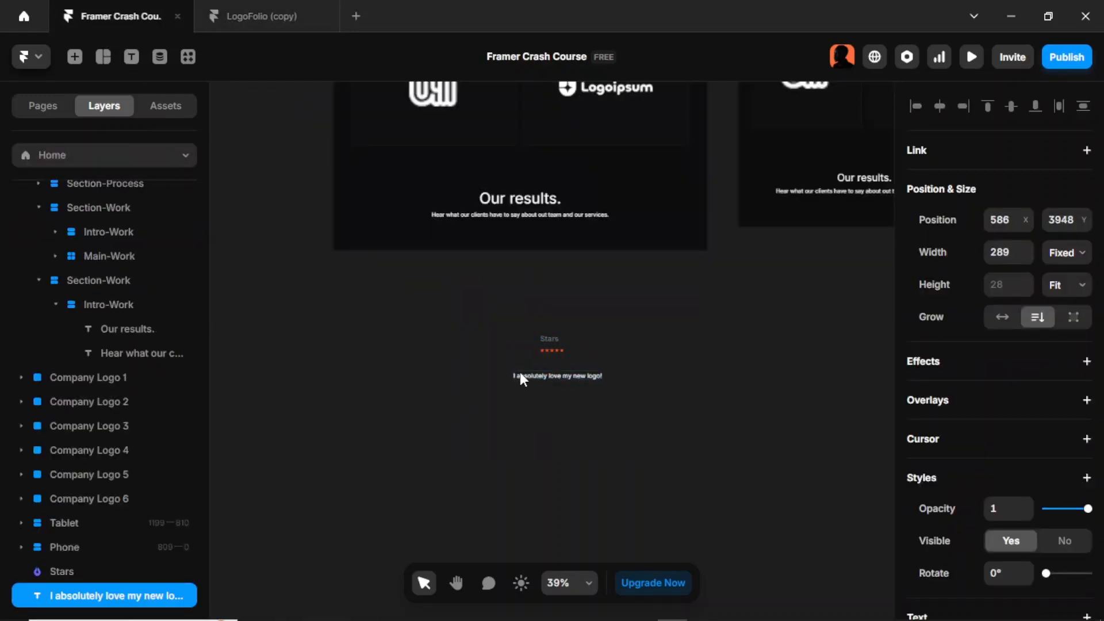
Step: Copy the Profile Image from the Testimonial component and place it below the quote in Framer Crash Course, aligned with the quote's left edge
{"action": "left_click", "coordinate": [258, 16]}
{"action": "left_click", "coordinate": [453, 411]}
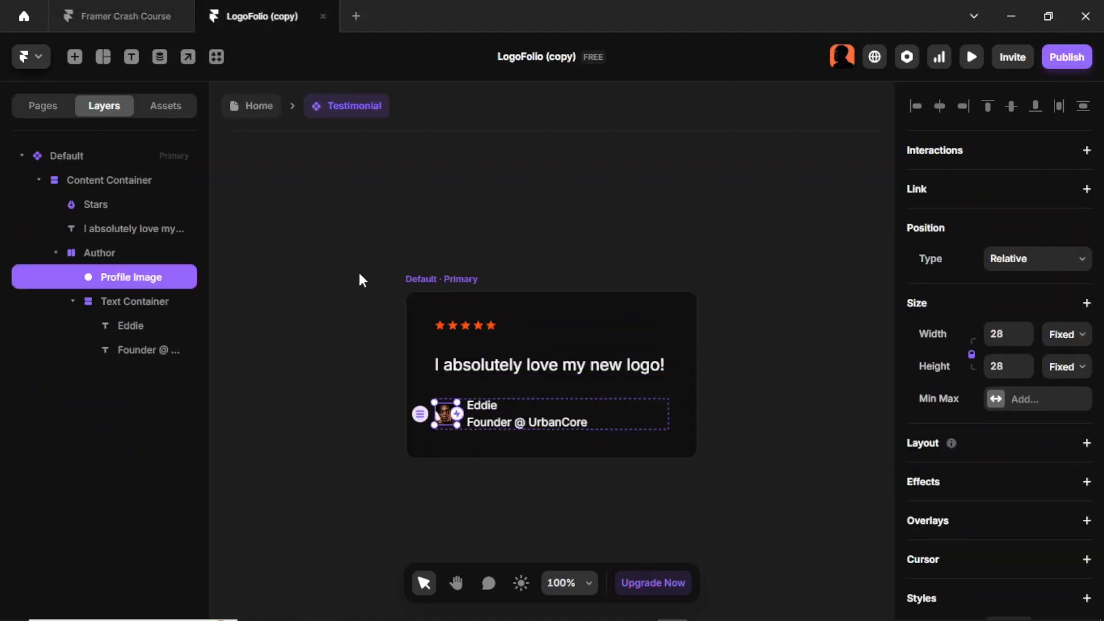
{"action": "left_click", "coordinate": [135, 22]}
{"action": "left_click", "coordinate": [475, 441]}
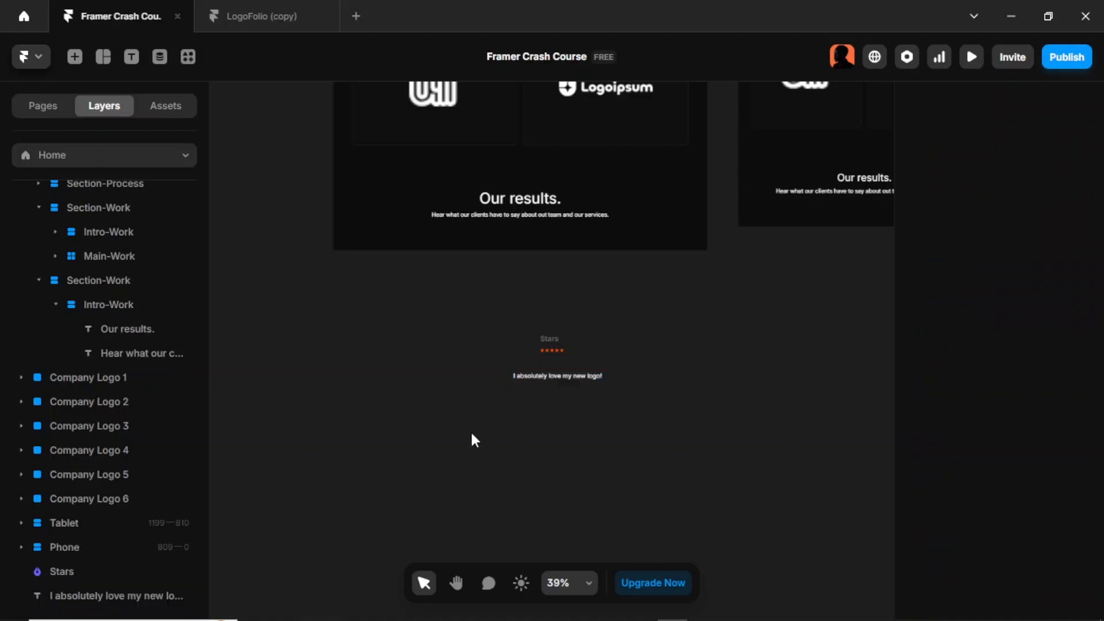
{"action": "key", "text": "ctrl+v"}
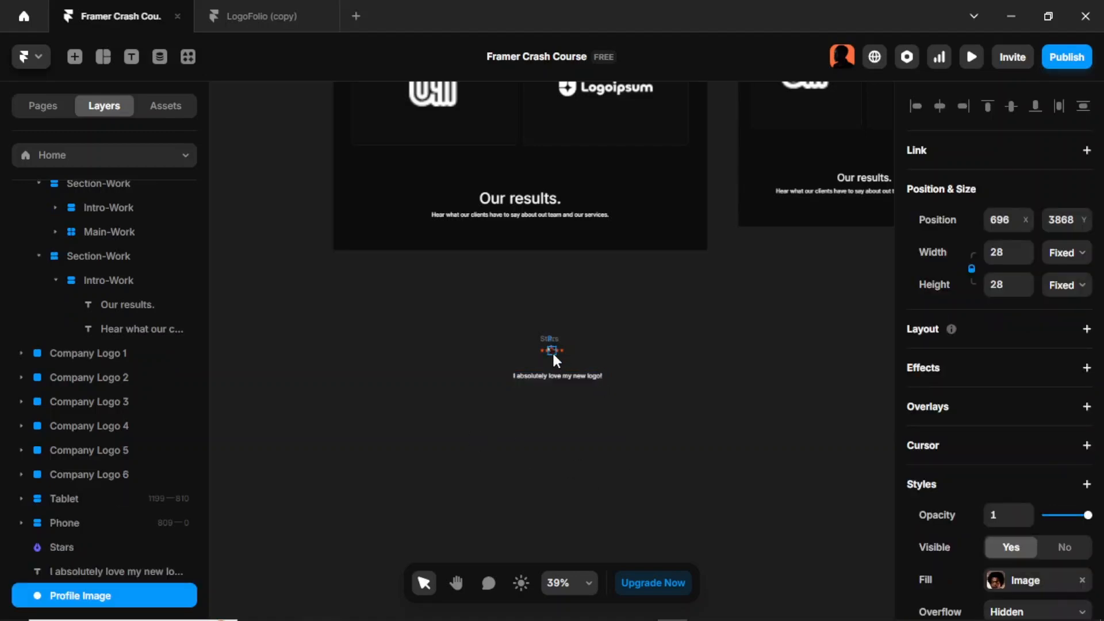
{"action": "left_click_drag", "start_coordinate": [552, 350], "coordinate": [520, 436]}
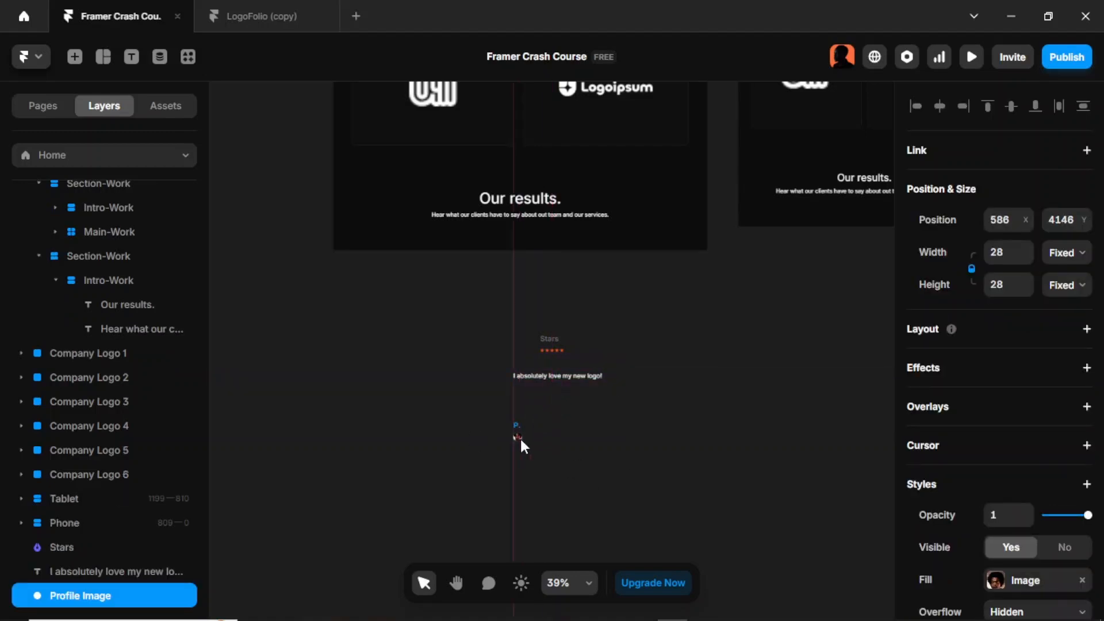
Step: Copy the author name text from the Testimonial component in LogoFolio (copy) and place it beside the profile image in Framer Crash Course
{"action": "left_click", "coordinate": [264, 23]}
{"action": "left_click", "coordinate": [498, 412]}
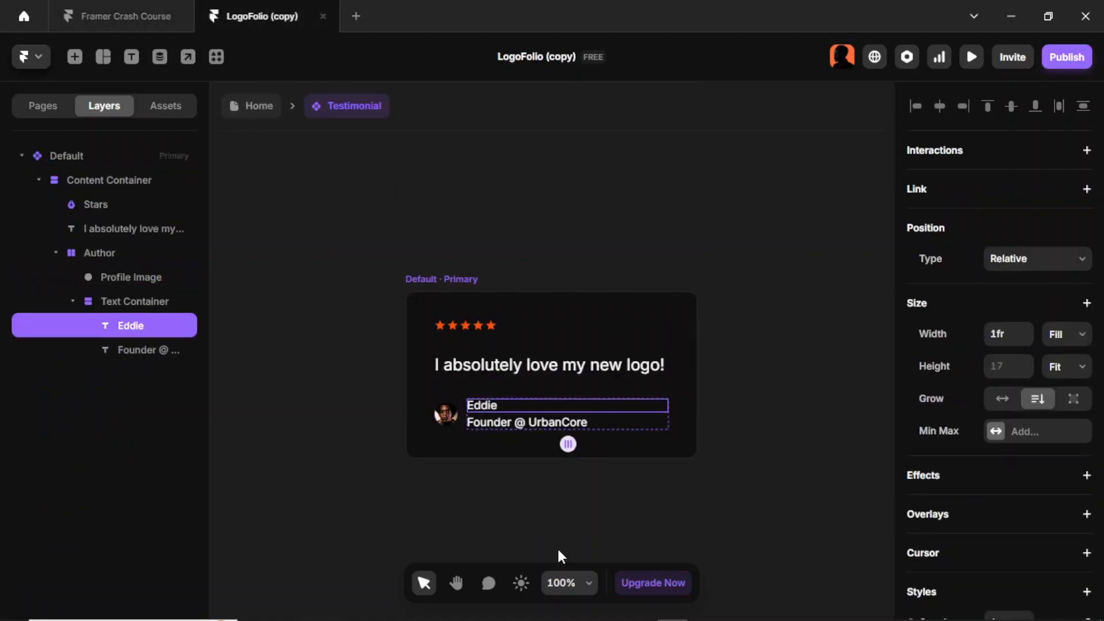
{"action": "left_click", "coordinate": [109, 20]}
{"action": "left_click", "coordinate": [586, 435]}
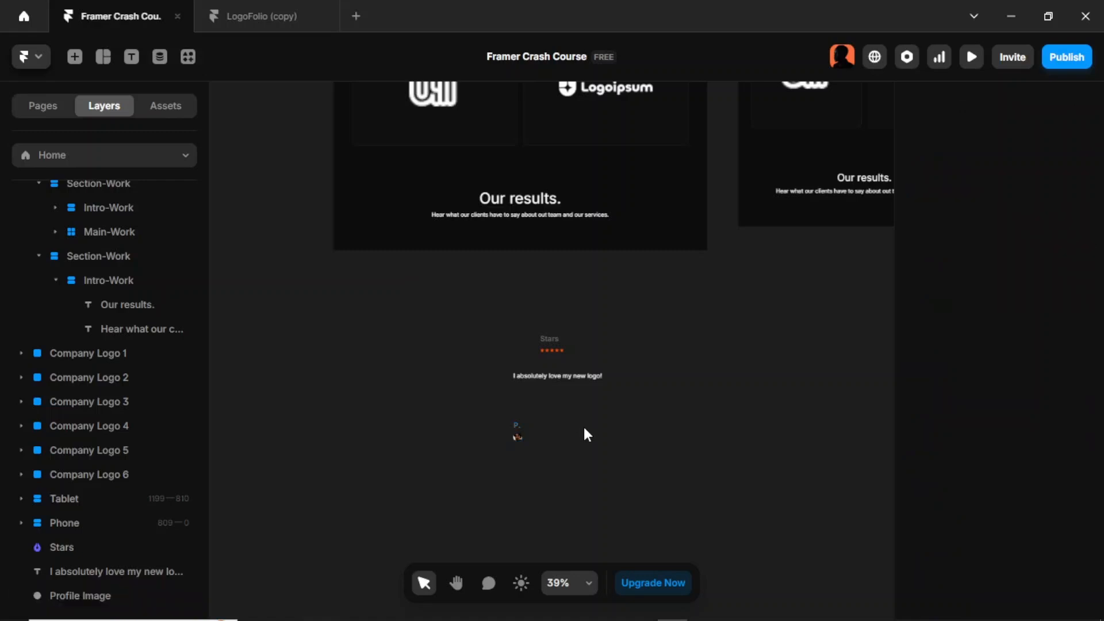
{"action": "key", "text": "ctrl+v"}
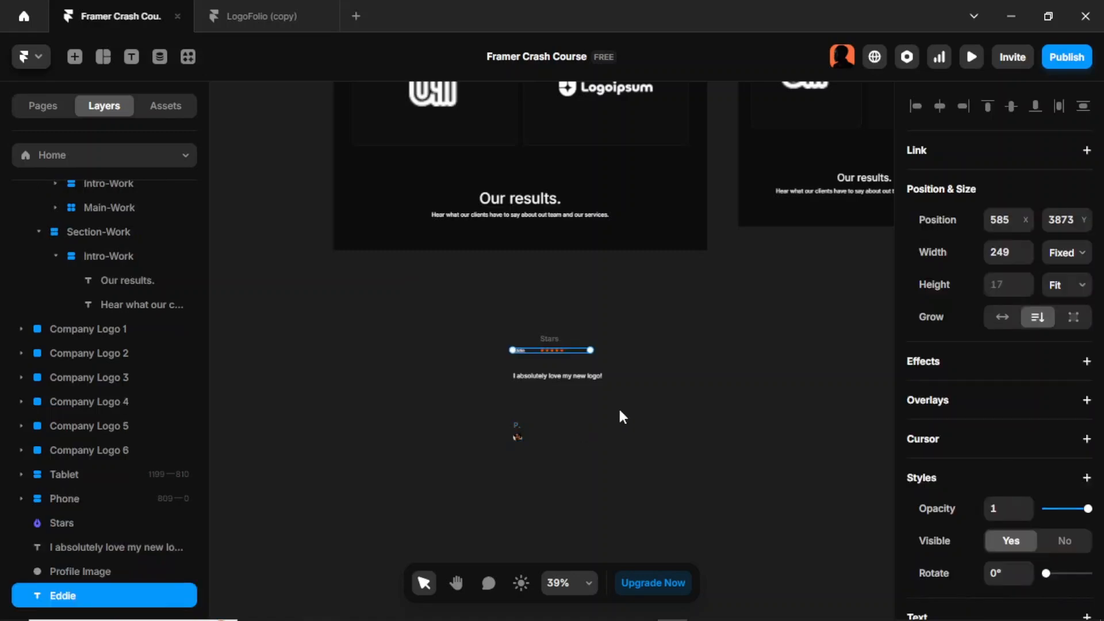
{"action": "left_click_drag", "start_coordinate": [523, 347], "coordinate": [561, 435]}
Step: Copy the "Founder @ UrbanCore" text from the Testimonial component and place it below the author name in Framer Crash Course
{"action": "left_click", "coordinate": [244, 21]}
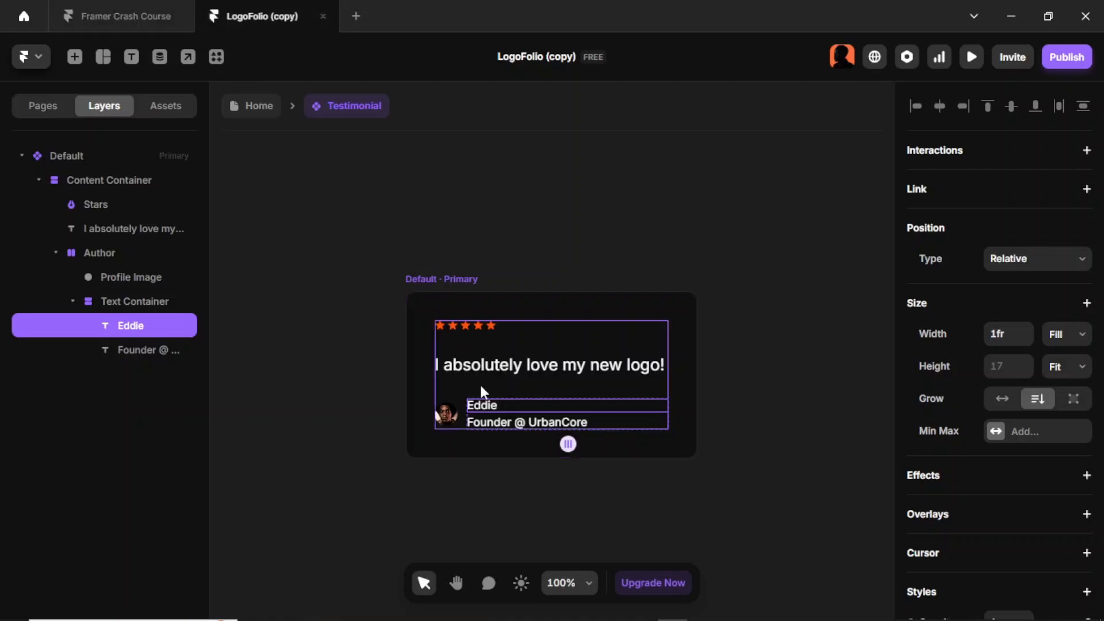
{"action": "left_click", "coordinate": [505, 424]}
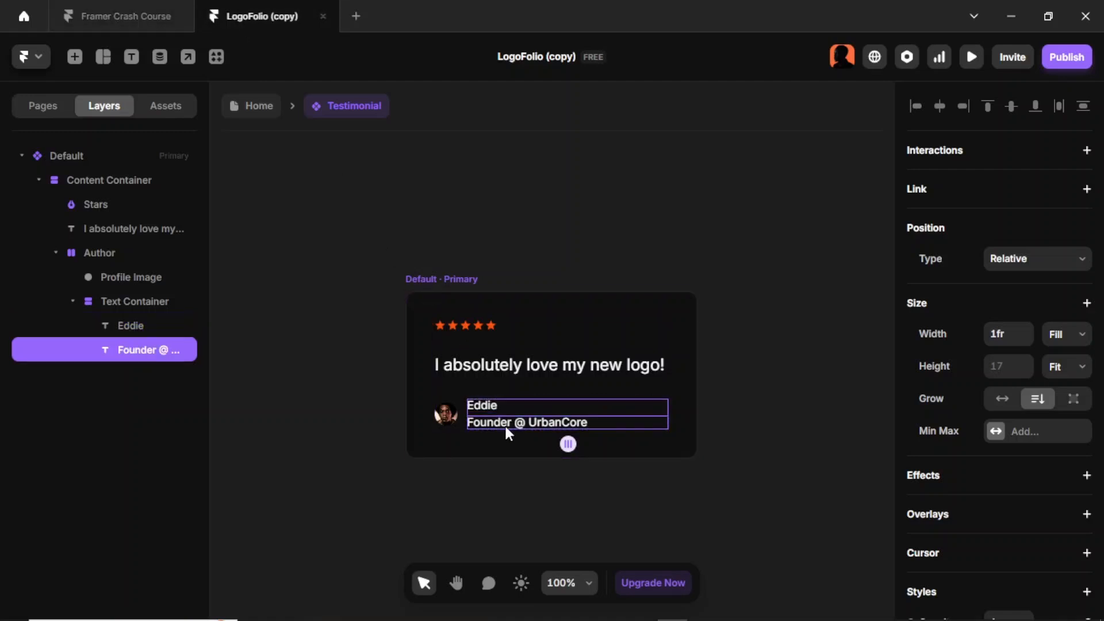
{"action": "left_click", "coordinate": [144, 19]}
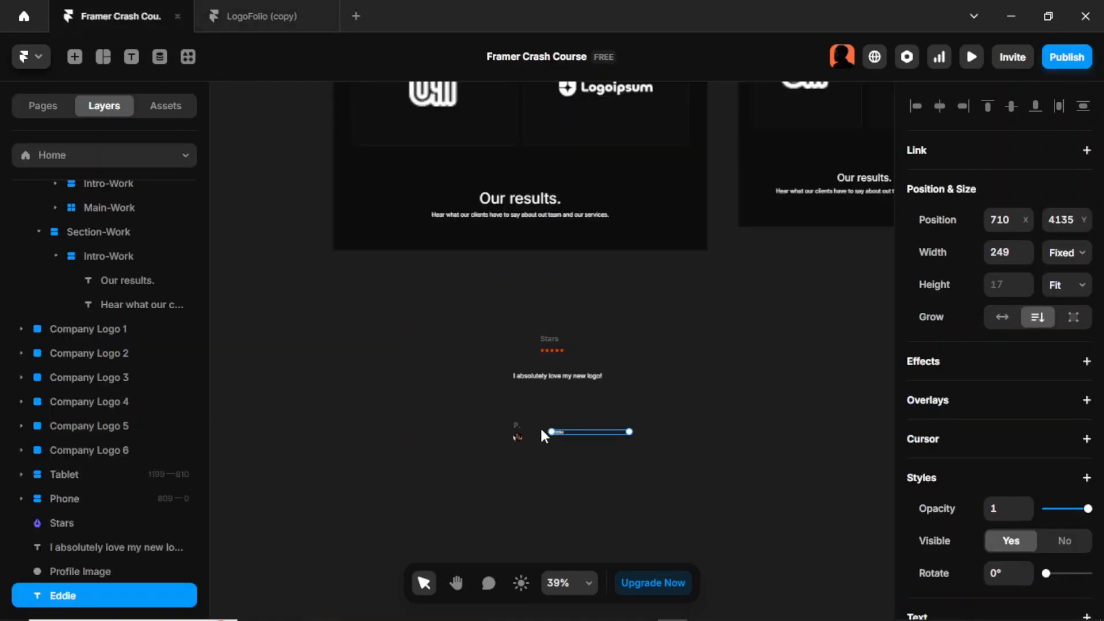
{"action": "left_click", "coordinate": [556, 469]}
{"action": "key", "text": "ctrl+v"}
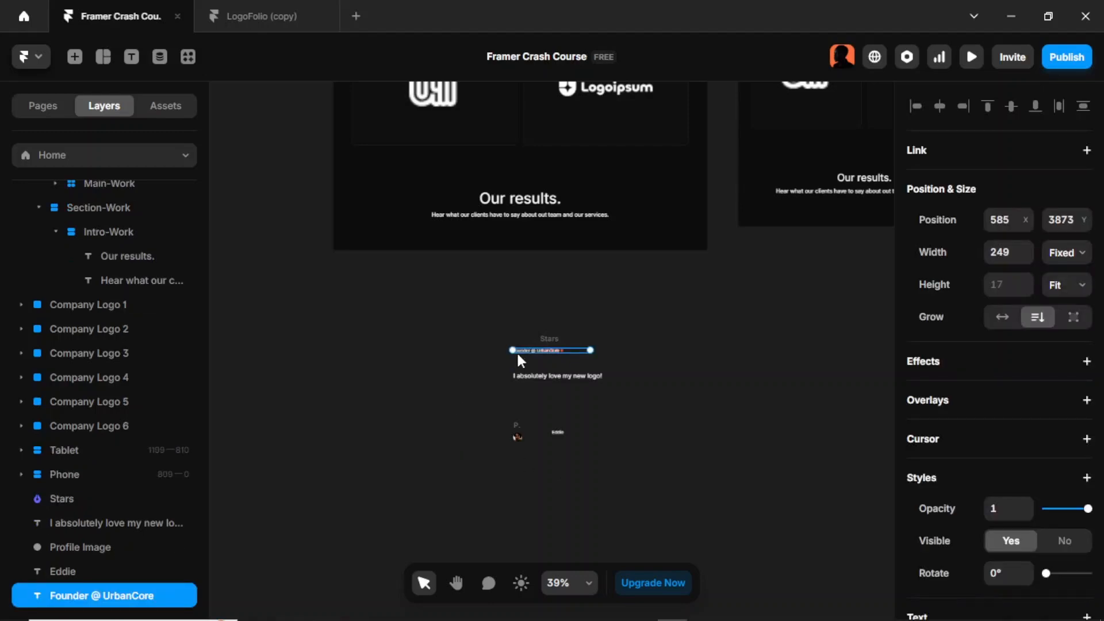
{"action": "left_click_drag", "start_coordinate": [522, 353], "coordinate": [554, 443]}
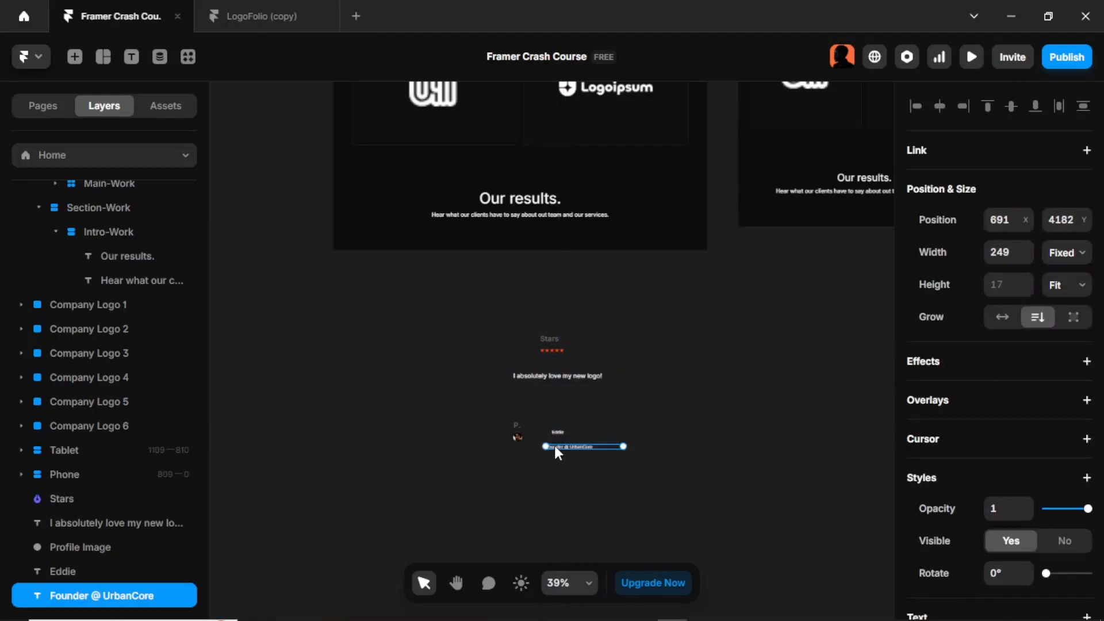
Step: Wrap the stars and the quote in a vertical stack, align it left and set its height to Fit Content
{"action": "scroll", "coordinate": [590, 443], "scroll_direction": "up", "scroll_amount": 5}
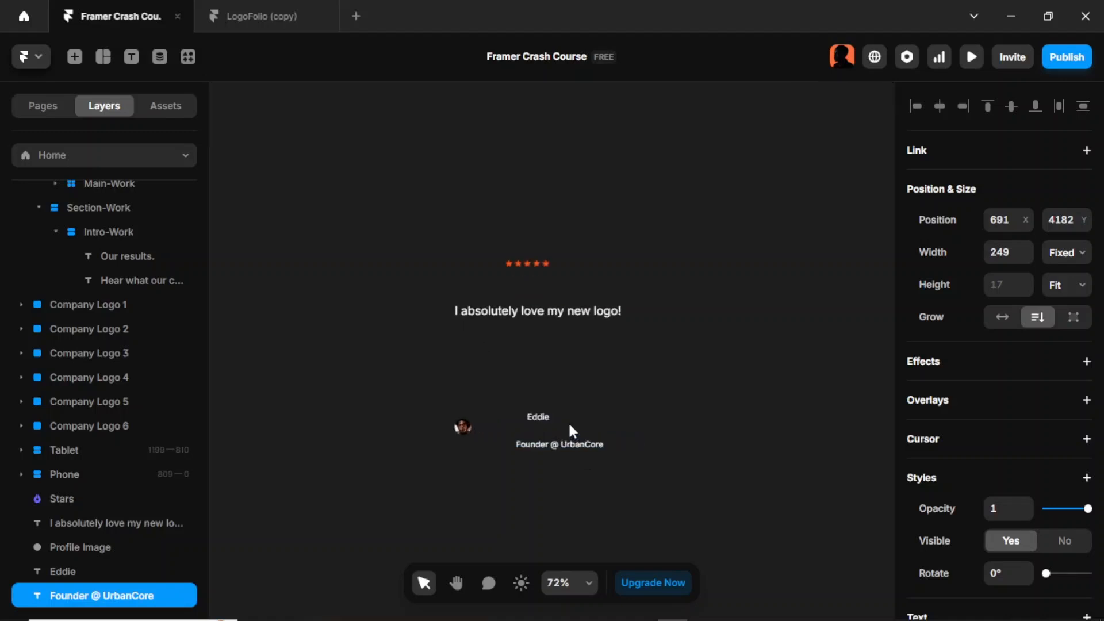
{"action": "scroll", "coordinate": [592, 357], "scroll_direction": "up", "scroll_amount": 3}
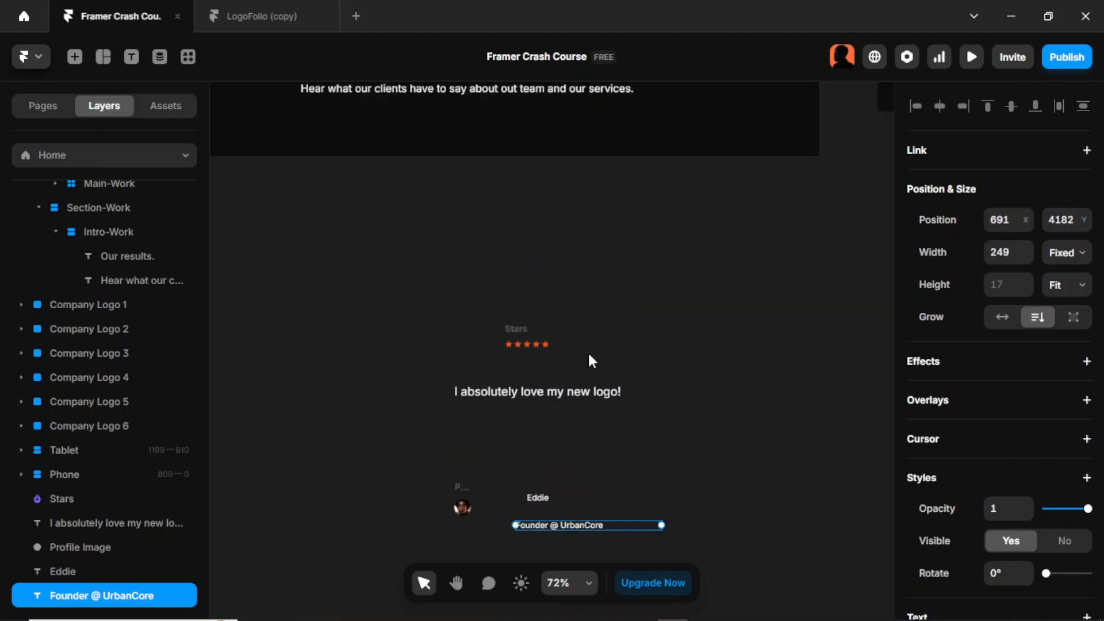
{"action": "left_click", "coordinate": [525, 339]}
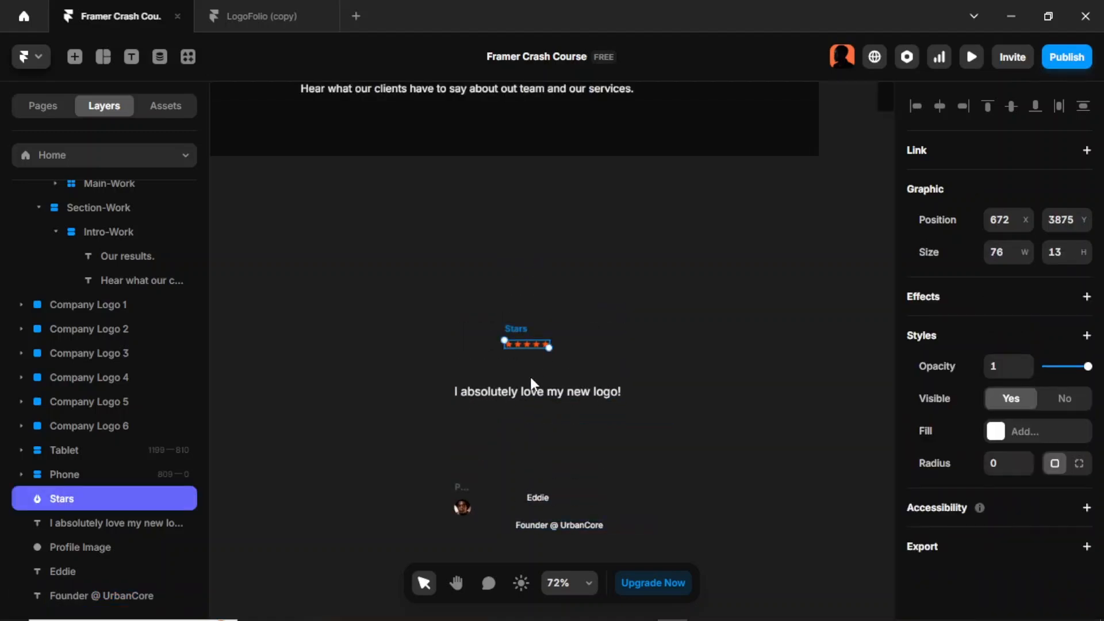
{"action": "left_click", "coordinate": [111, 525], "text": "shift"}
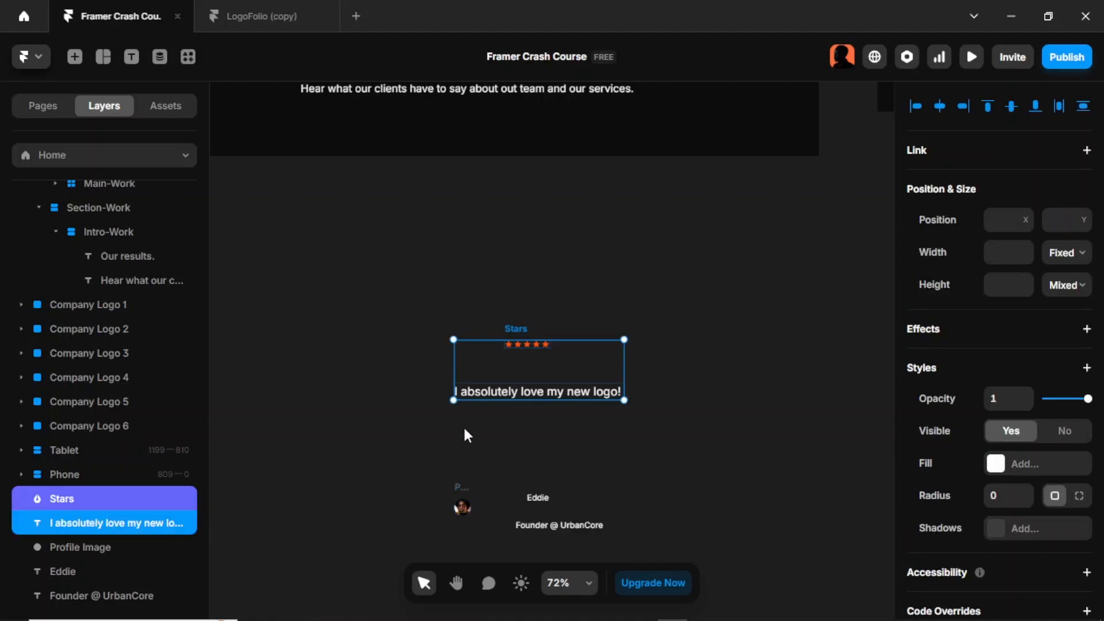
{"action": "key", "text": "ctrl+Return"}
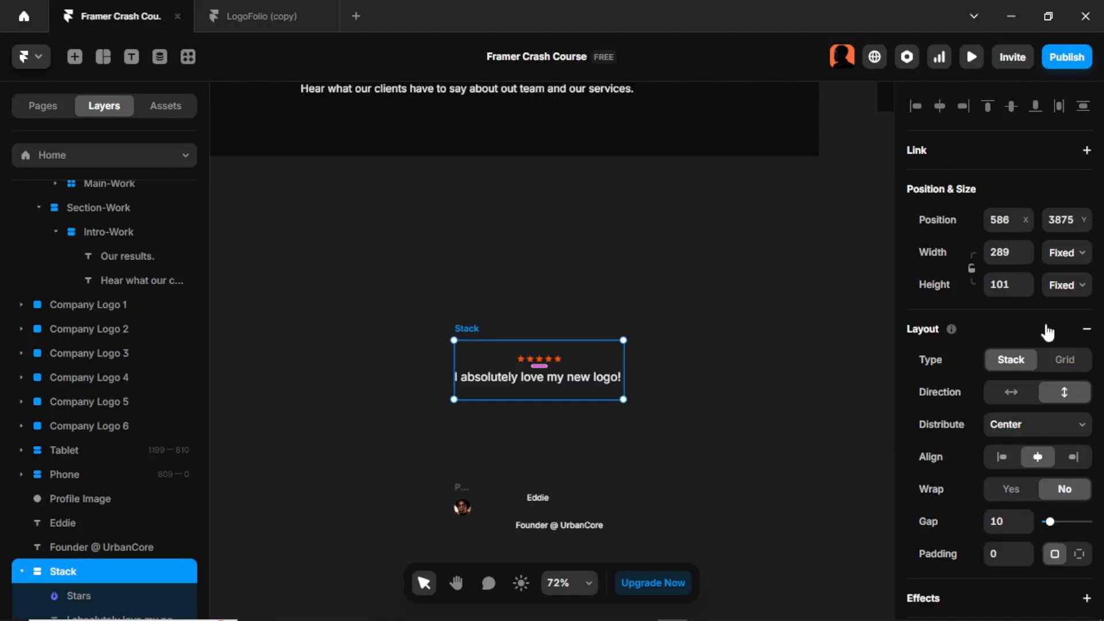
{"action": "left_click", "coordinate": [1004, 464]}
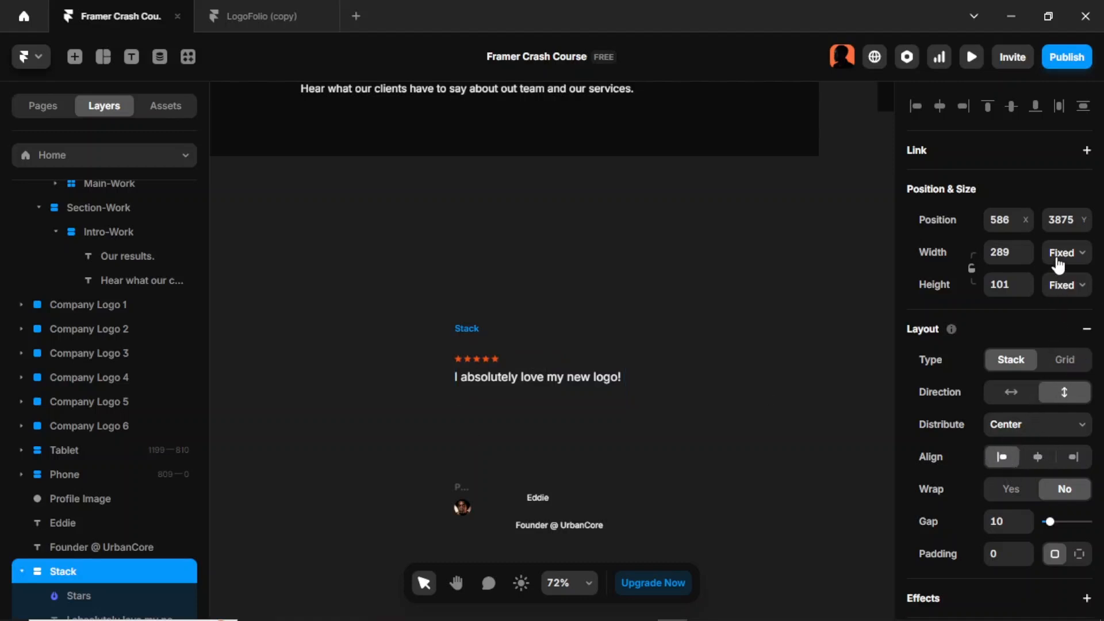
{"action": "left_click", "coordinate": [1067, 286]}
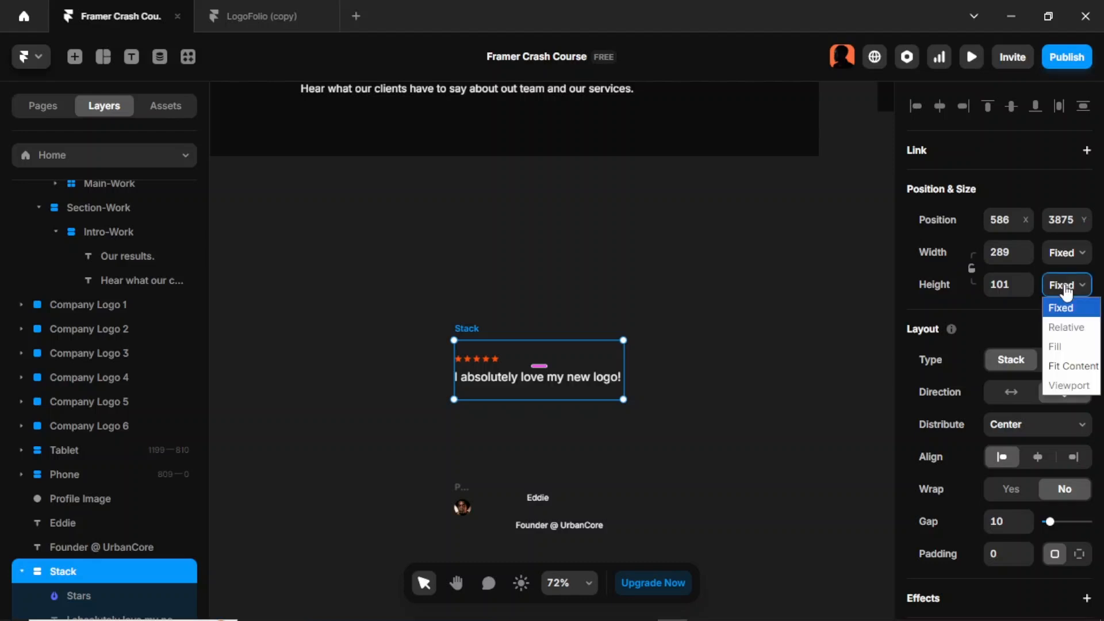
{"action": "key", "text": "Escape"}
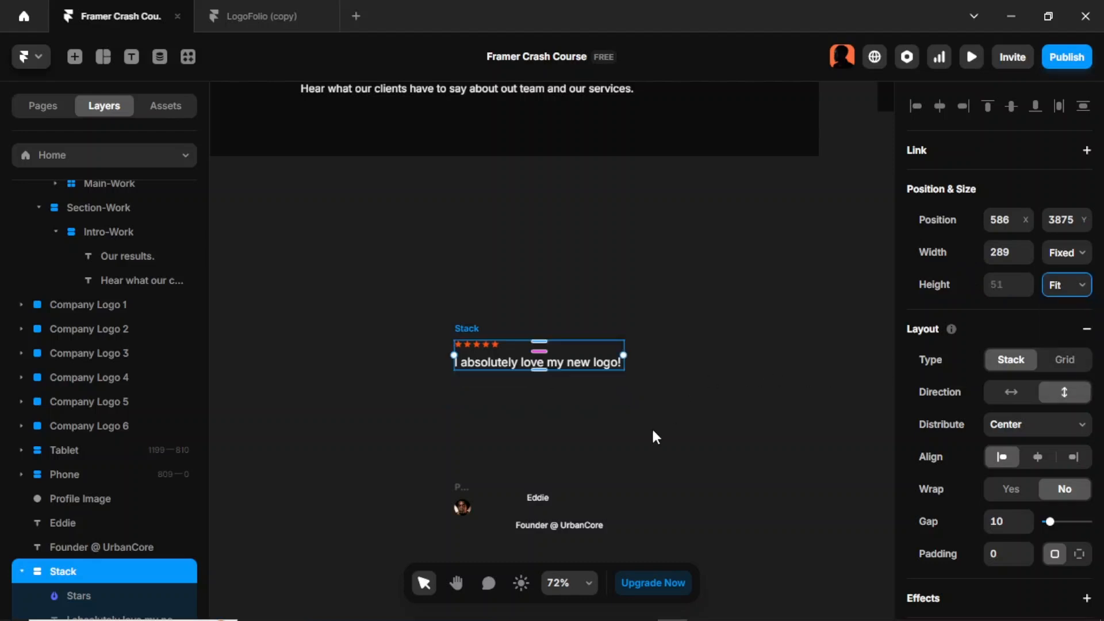
Step: Wrap the author name and "Founder @ UrbanCore" in a vertical stack, align it left and set its height to Fit Content
{"action": "left_click", "coordinate": [533, 496]}
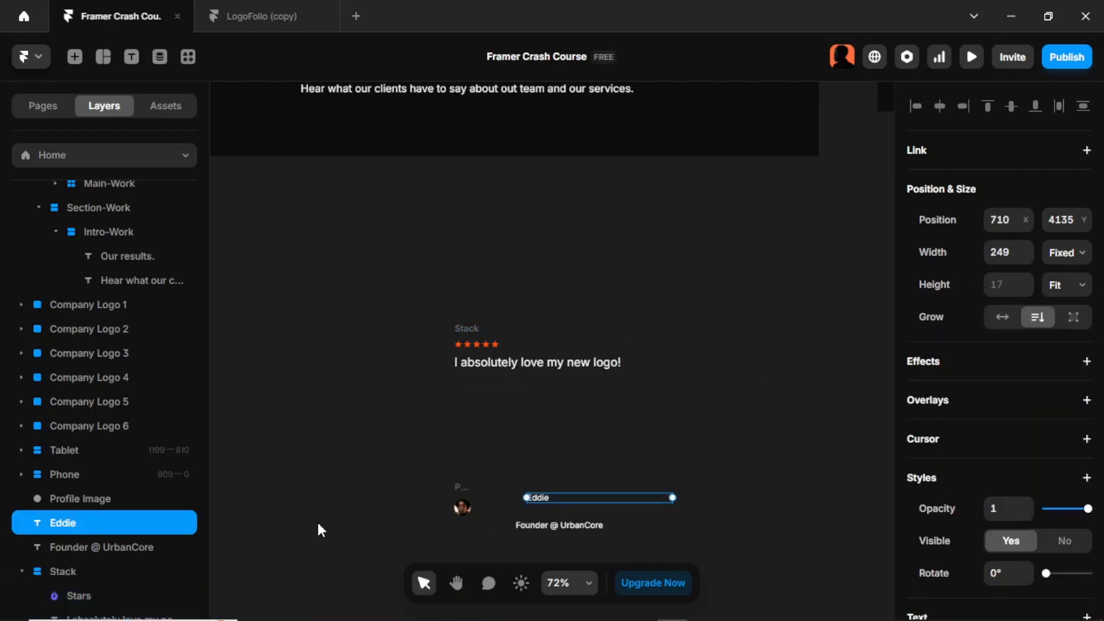
{"action": "left_click", "coordinate": [136, 550], "text": "shift"}
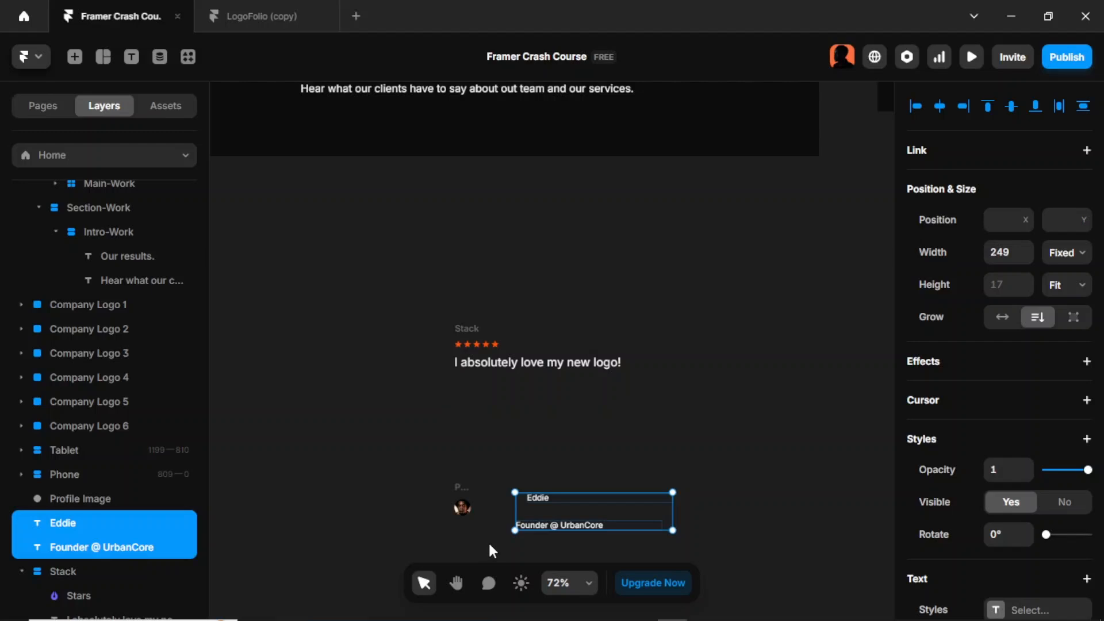
{"action": "key", "text": "shift+a"}
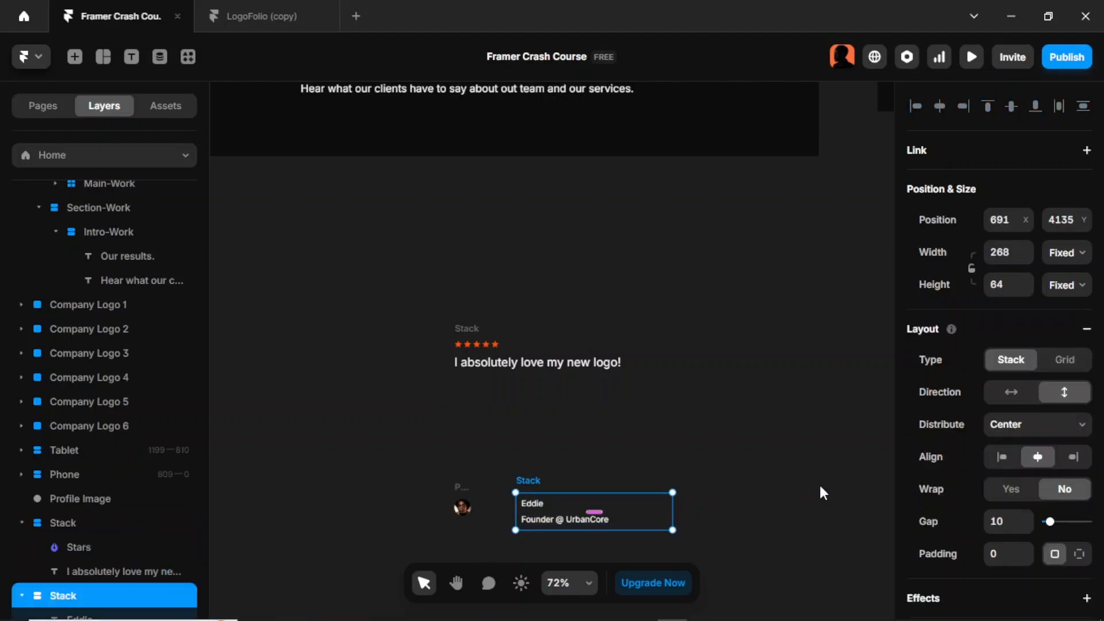
{"action": "left_click", "coordinate": [1005, 458]}
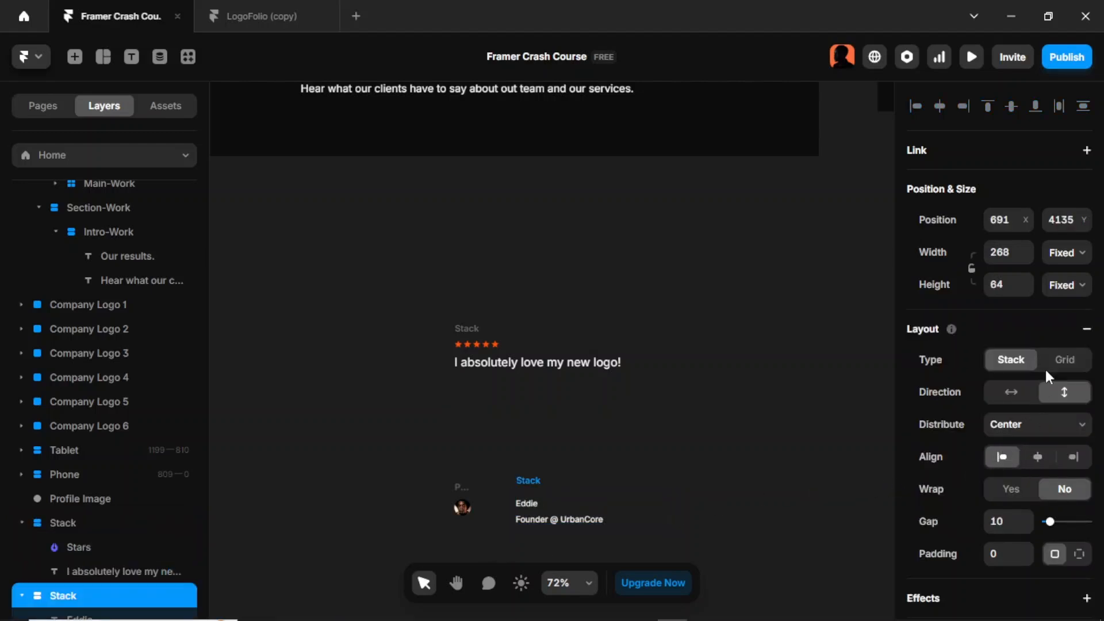
{"action": "left_click", "coordinate": [1070, 286]}
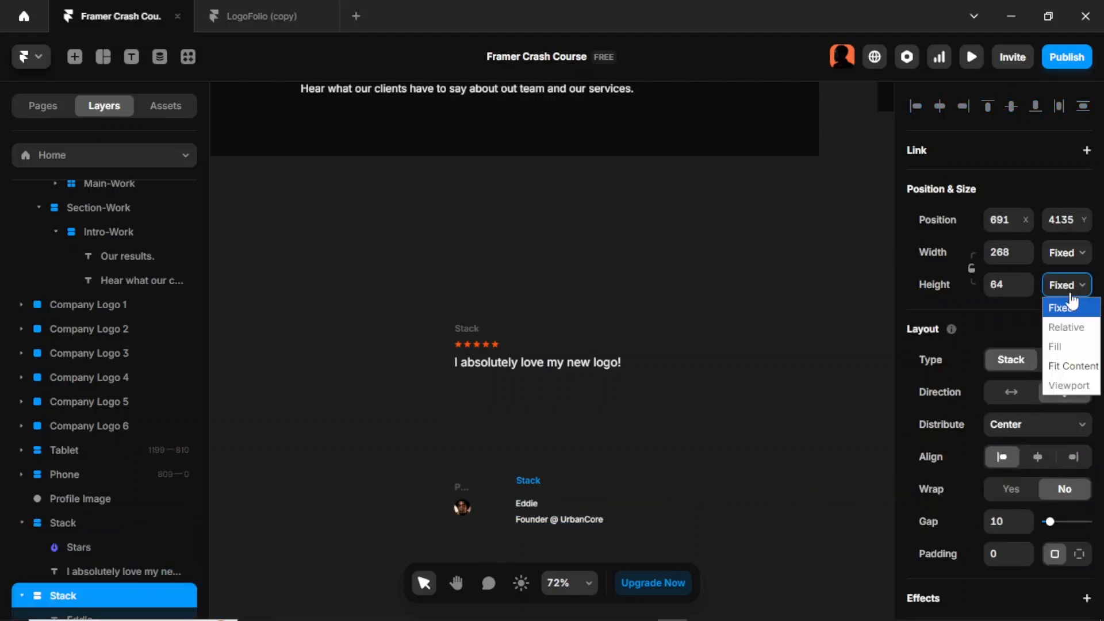
{"action": "left_click", "coordinate": [1075, 367]}
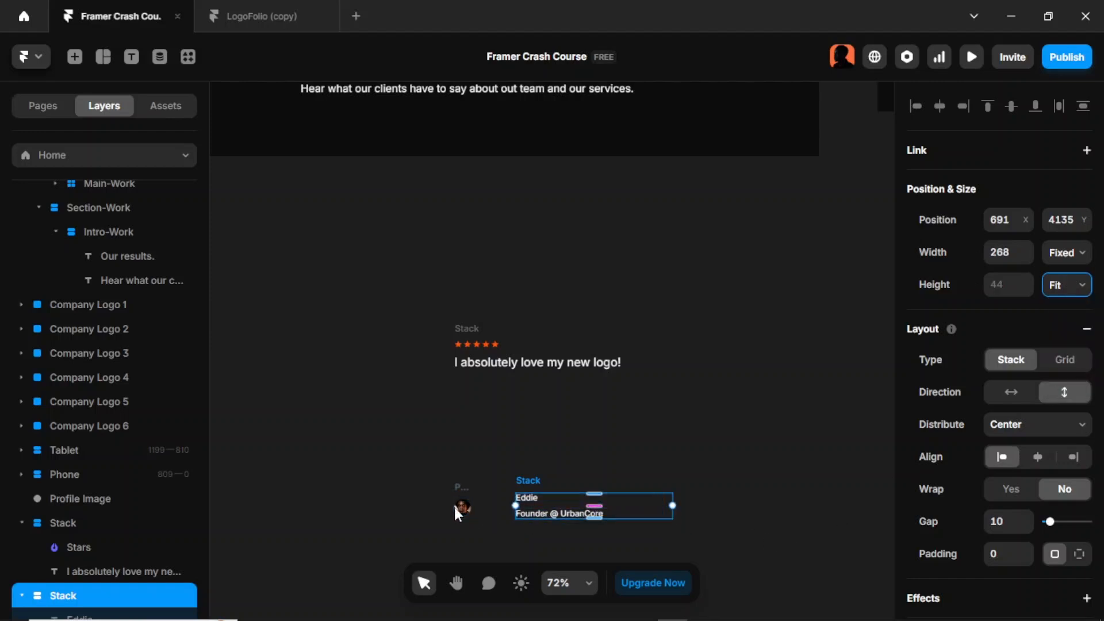
Step: Wrap the profile image and author text stack in a horizontal stack distributed from Start, and move it up just below the quote
{"action": "left_click", "coordinate": [457, 486]}
{"action": "left_click", "coordinate": [99, 595], "text": "shift"}
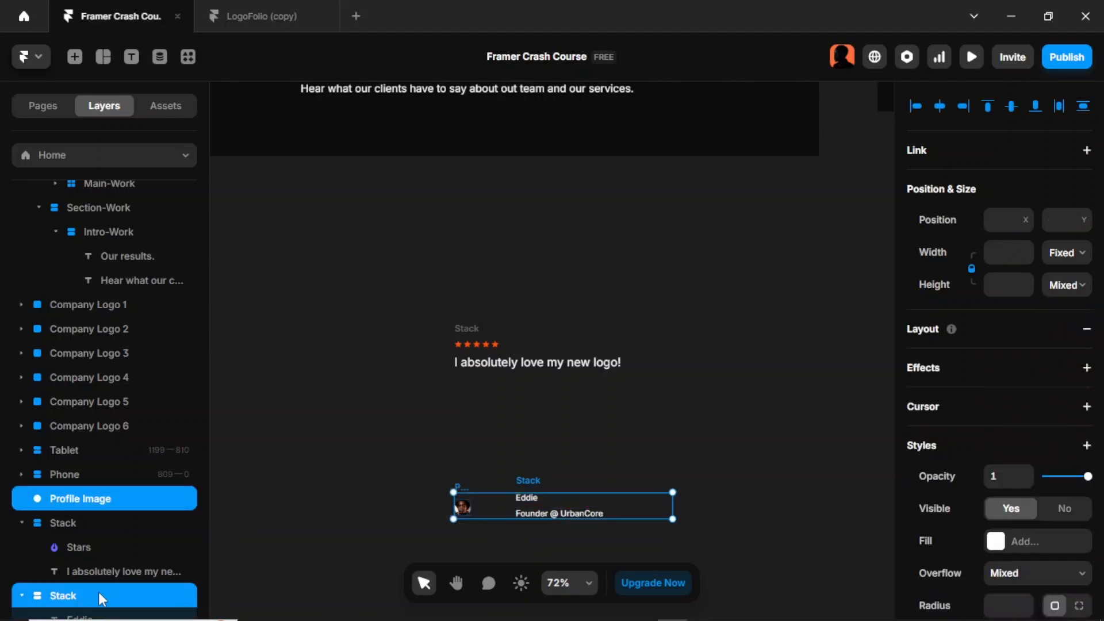
{"action": "key", "text": "shift+a"}
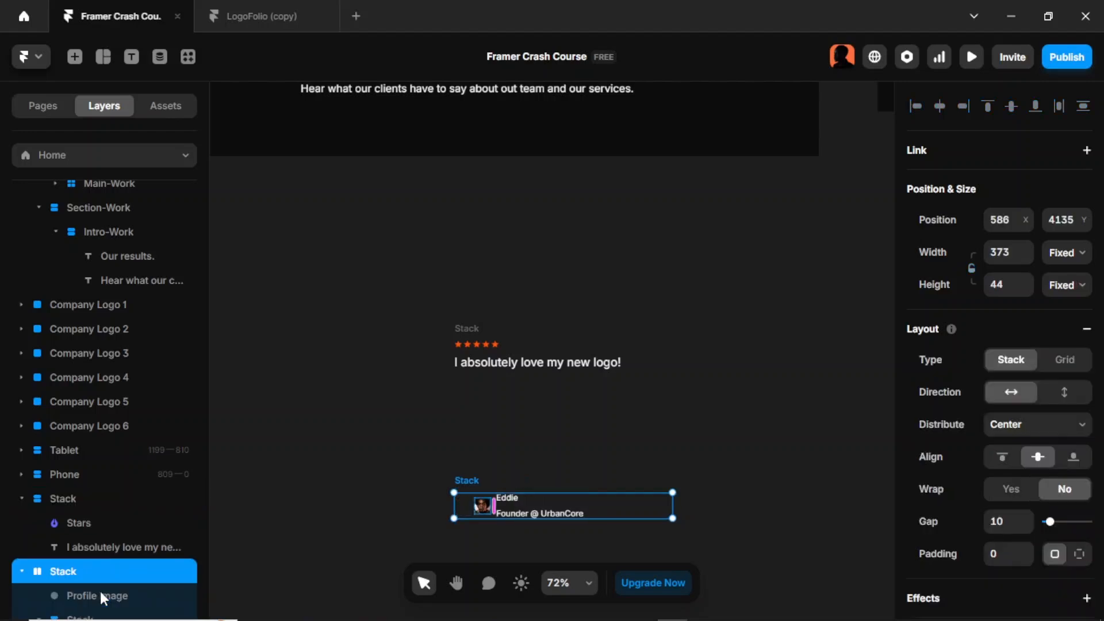
{"action": "left_click", "coordinate": [1030, 424]}
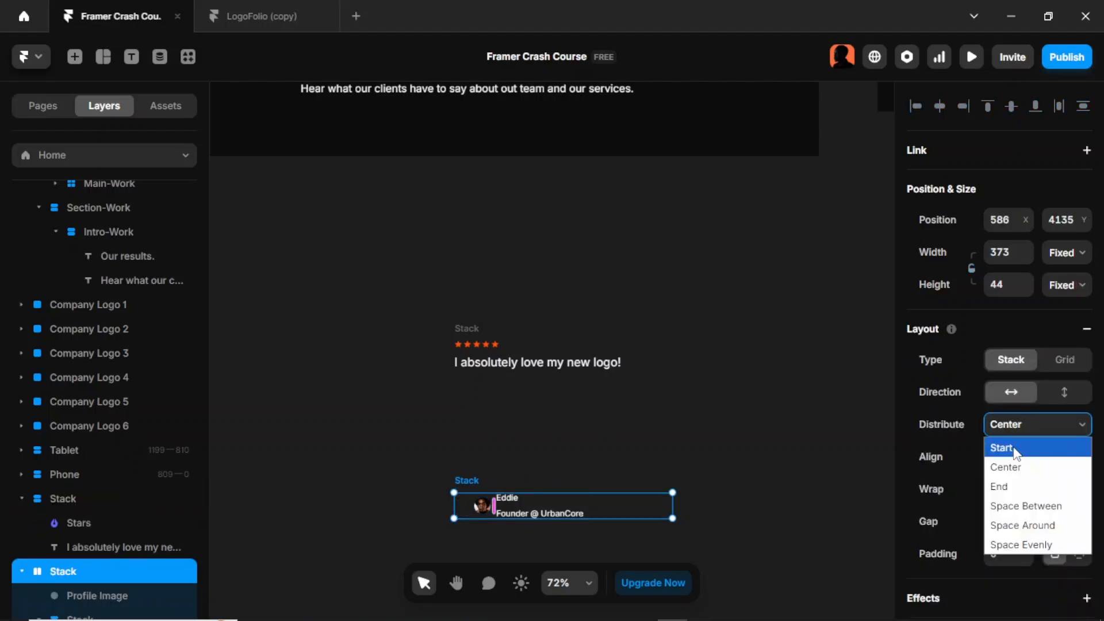
{"action": "left_click", "coordinate": [1014, 451]}
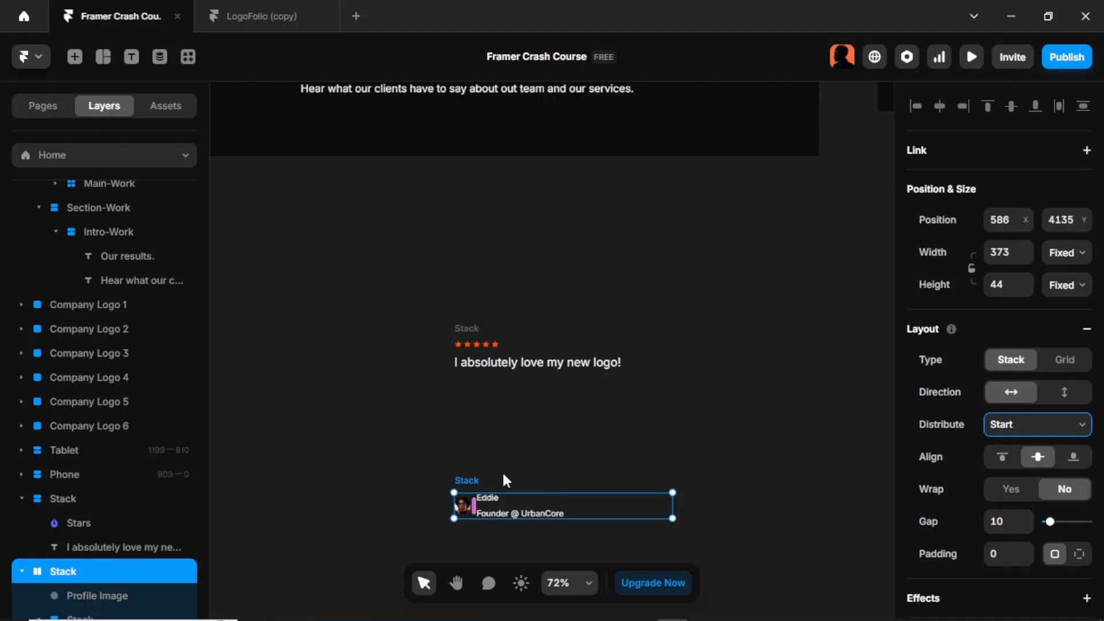
{"action": "left_click_drag", "start_coordinate": [472, 478], "coordinate": [467, 329]}
Step: Wrap the quote and author stacks in one vertical, left-aligned stack with Fit Content height and a gap of 25
{"action": "left_click", "coordinate": [467, 329]}
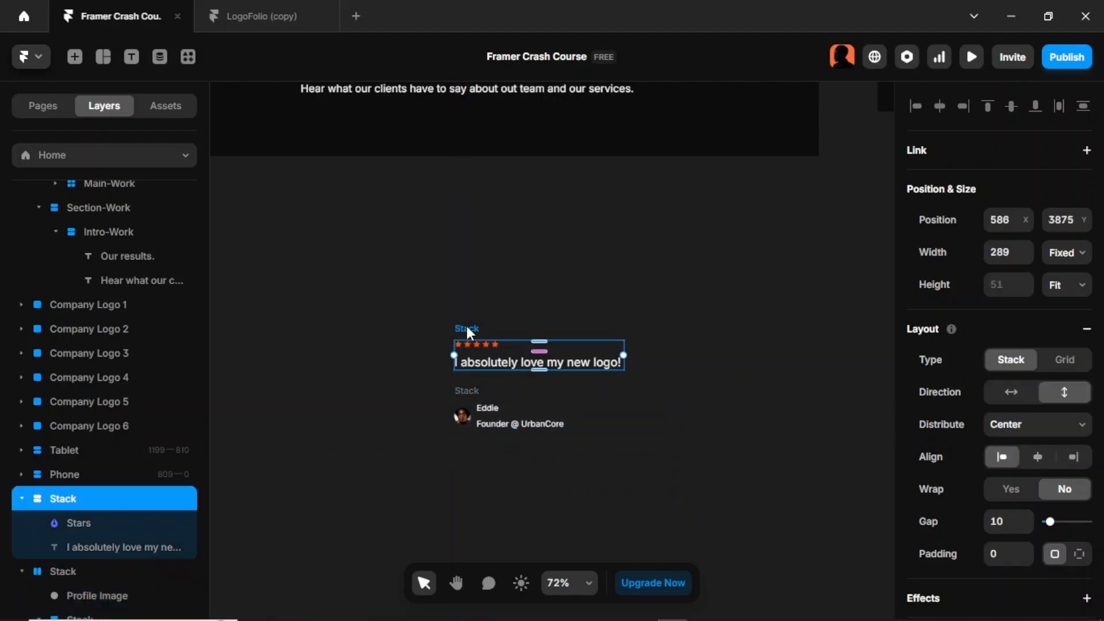
{"action": "left_click", "coordinate": [85, 570], "text": "shift"}
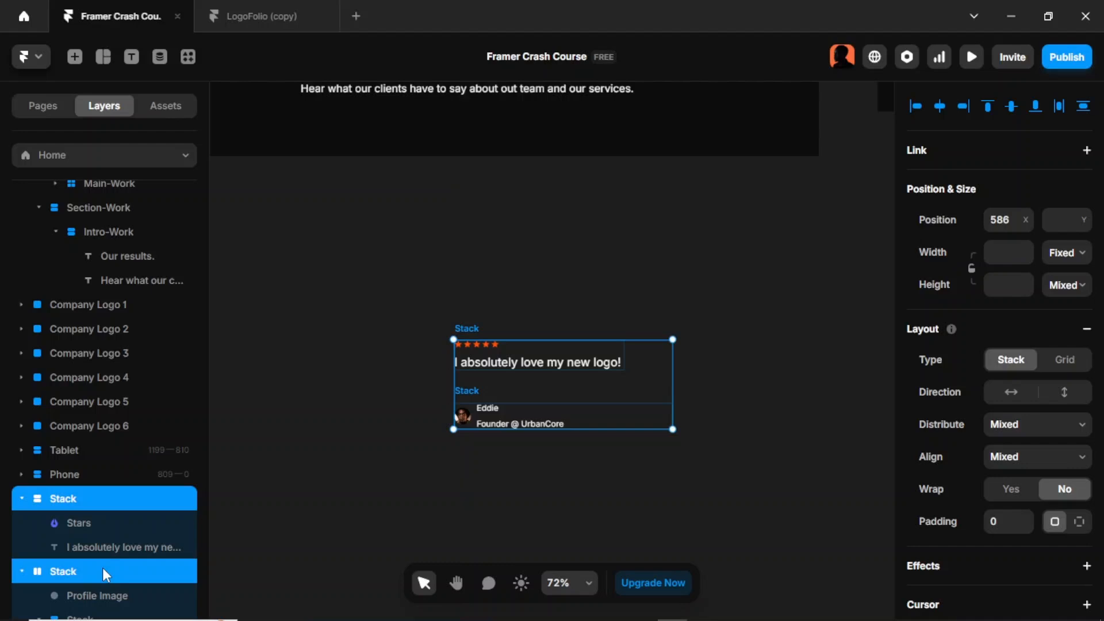
{"action": "key", "text": "ctrl+Return"}
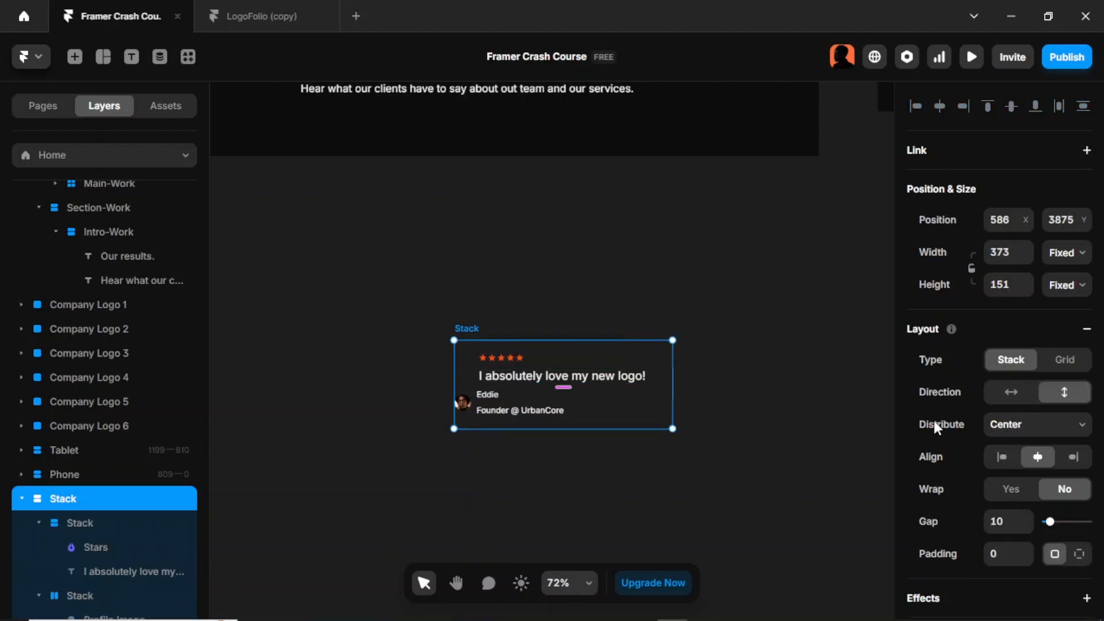
{"action": "left_click", "coordinate": [1003, 458]}
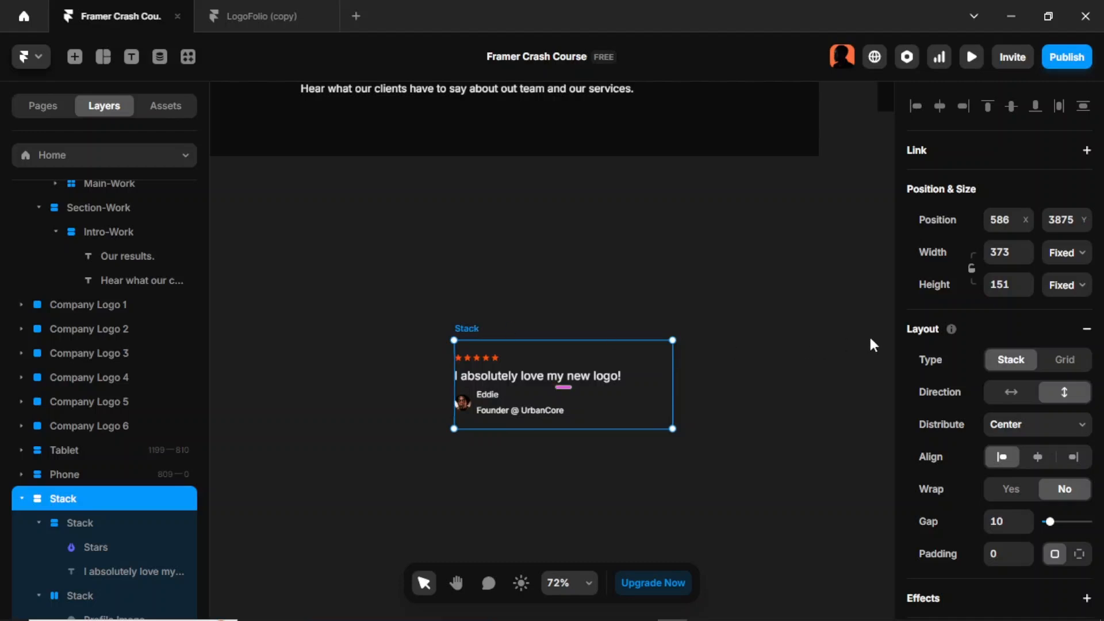
{"action": "left_click", "coordinate": [1063, 286]}
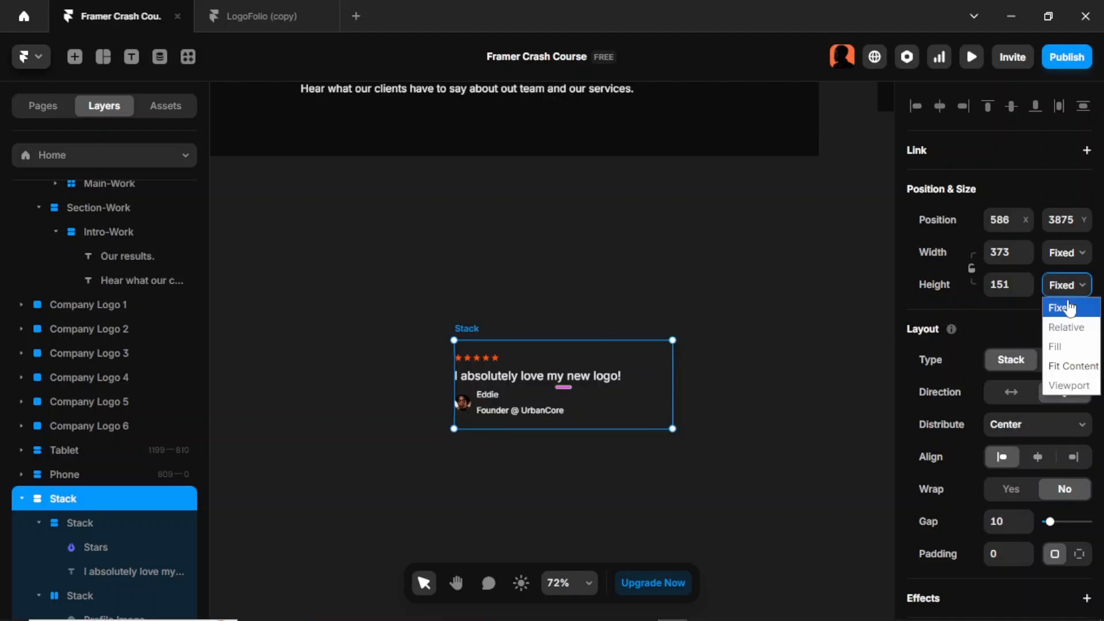
{"action": "left_click", "coordinate": [1071, 366]}
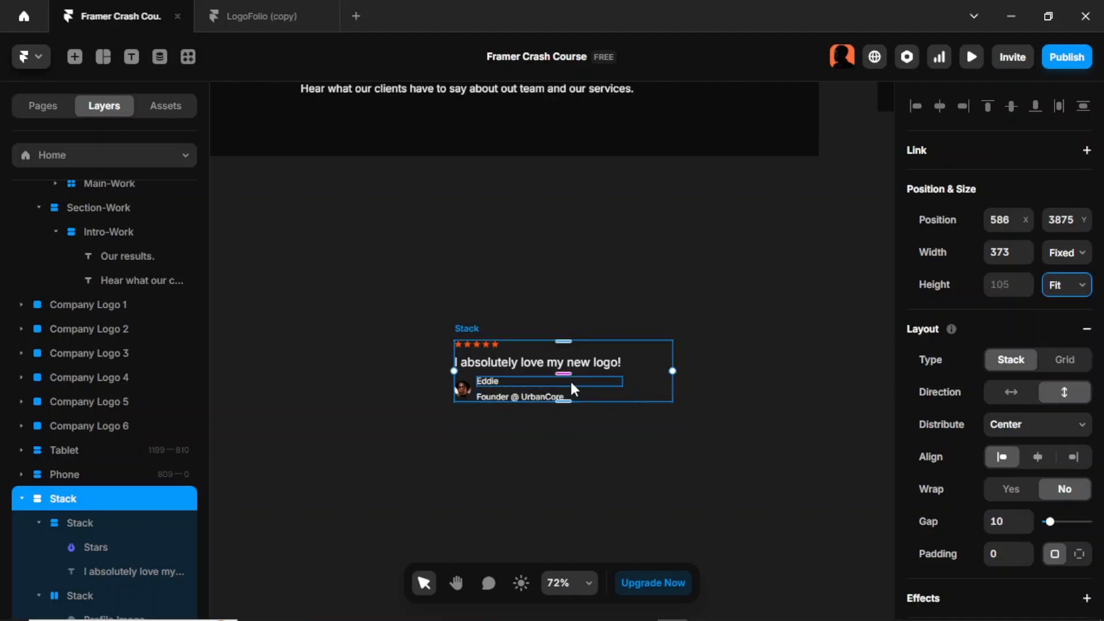
{"action": "left_click_drag", "start_coordinate": [564, 374], "coordinate": [557, 384]}
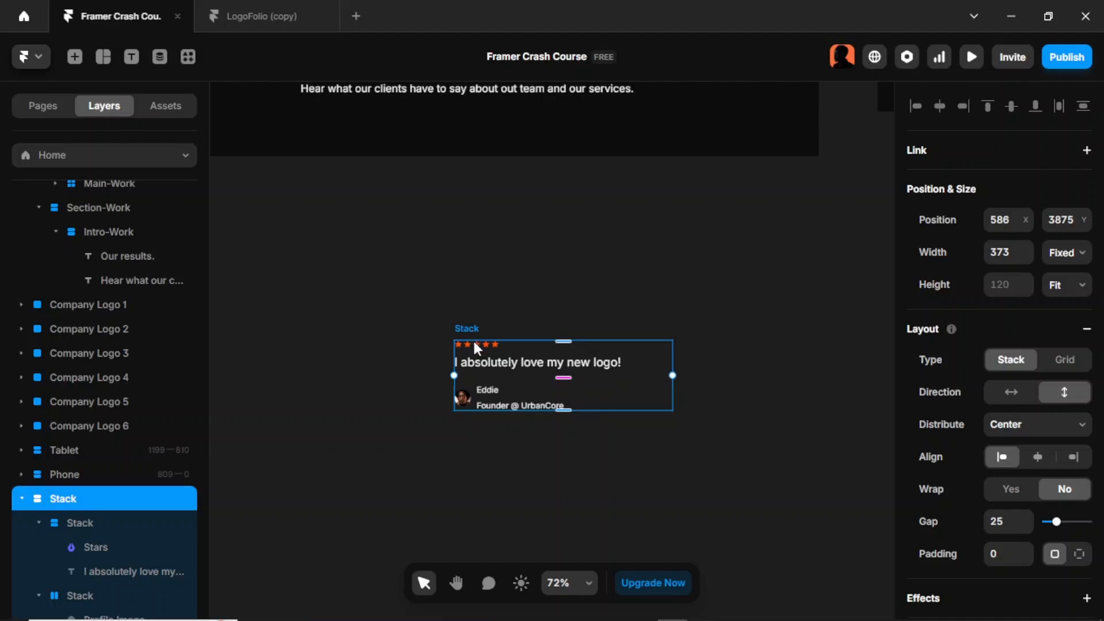
Step: Set the gap of the stack holding the stars and the quote to 19
{"action": "left_click", "coordinate": [502, 356]}
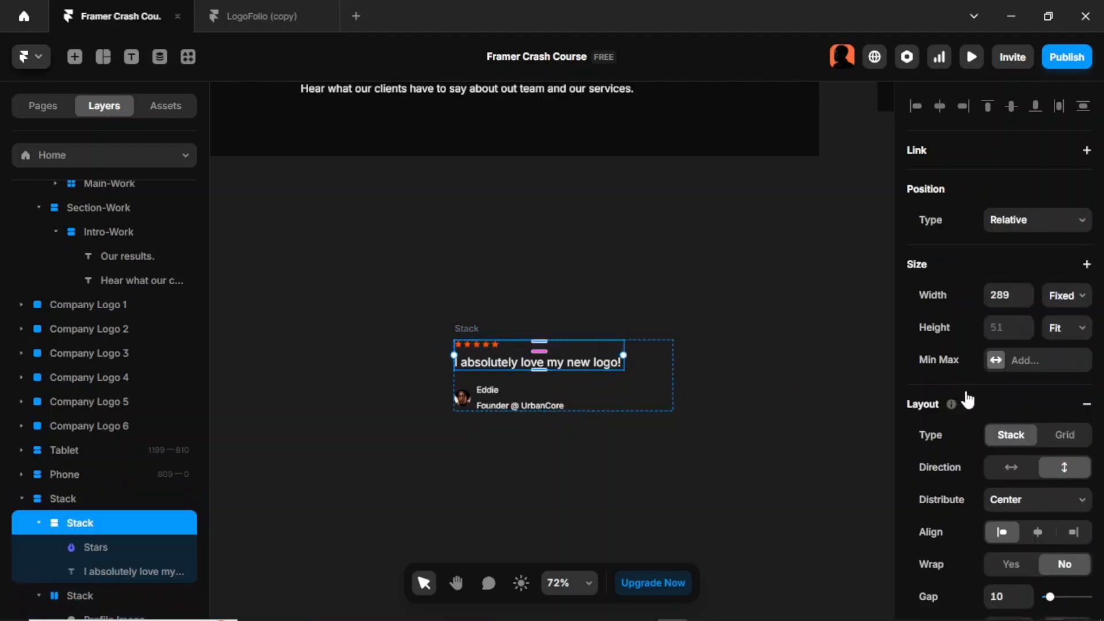
{"action": "scroll", "coordinate": [1067, 488], "scroll_direction": "down", "scroll_amount": 1}
{"action": "scroll", "coordinate": [1067, 487], "scroll_direction": "down", "scroll_amount": 3}
{"action": "left_click", "coordinate": [1006, 436]}
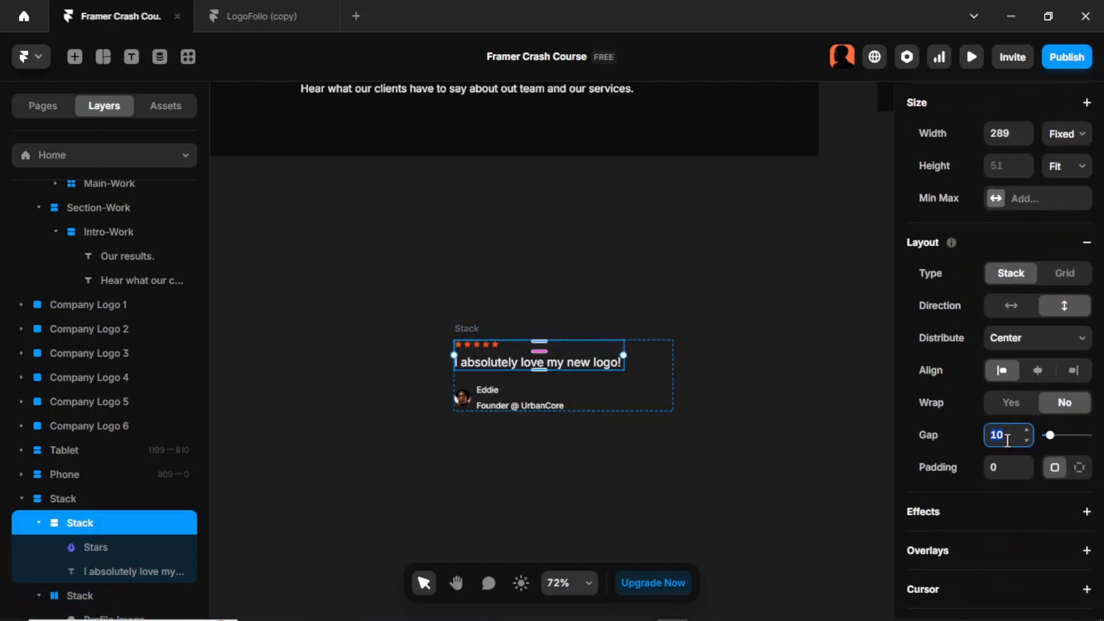
{"action": "type", "text": "19"}
{"action": "key", "text": "Return"}
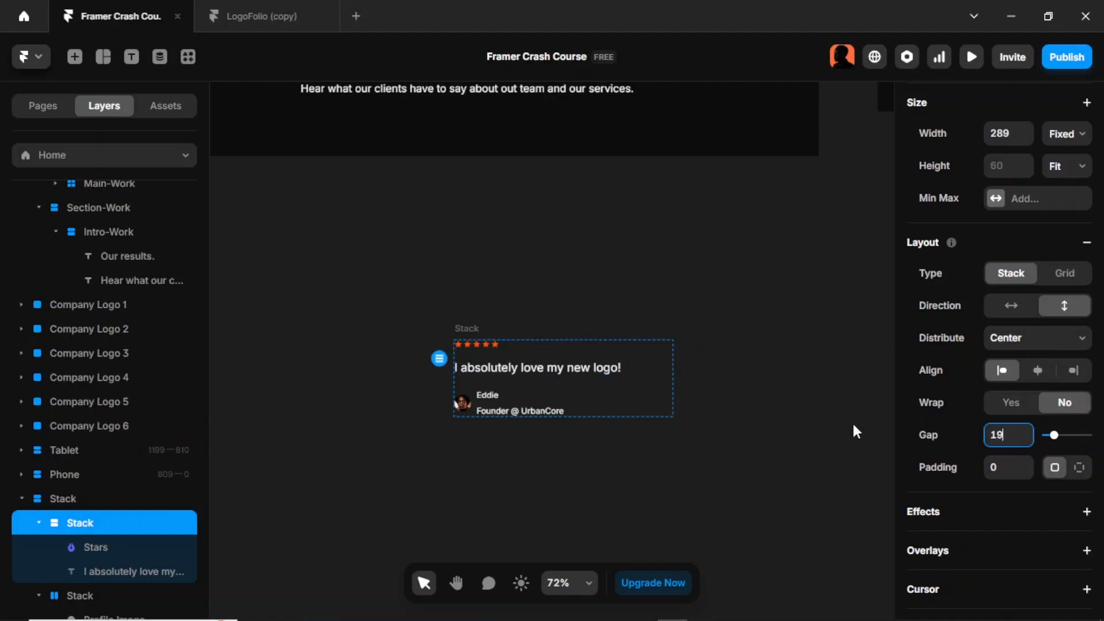
{"action": "left_click", "coordinate": [633, 447]}
Step: Set the width of the stars-and-quote stack and of the quote text inside it to Fill
{"action": "left_click", "coordinate": [609, 348]}
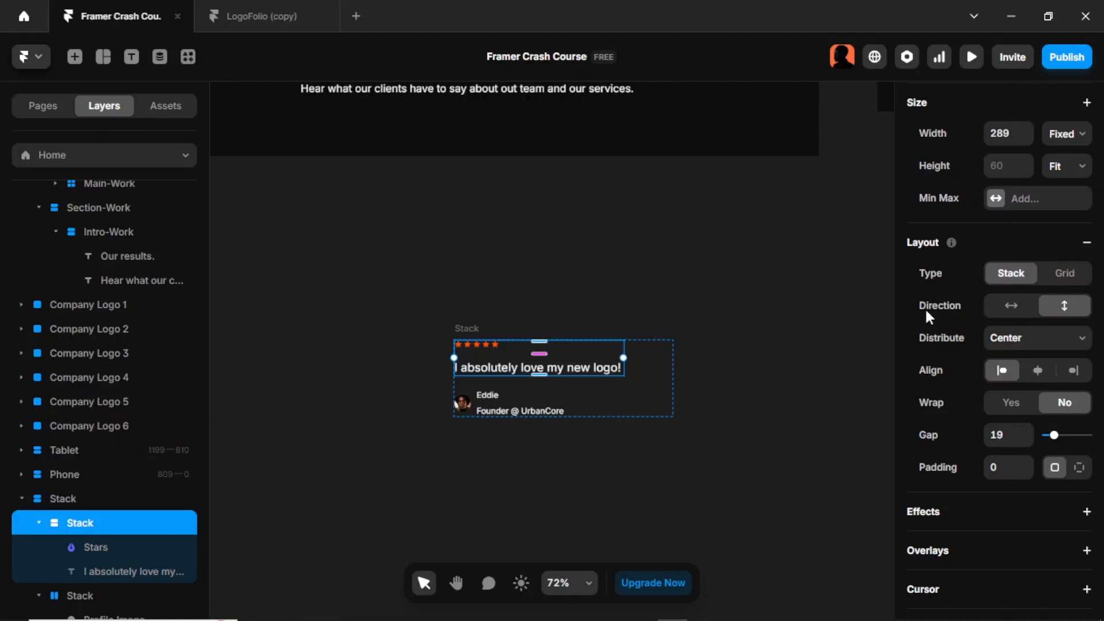
{"action": "scroll", "coordinate": [1003, 347], "scroll_direction": "up", "scroll_amount": 5}
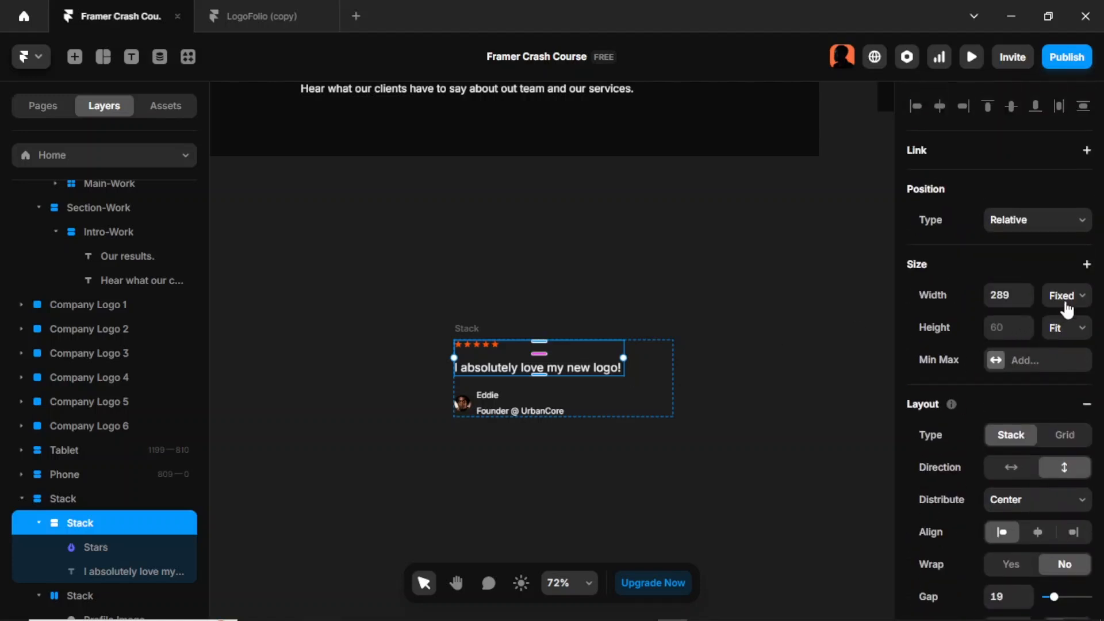
{"action": "left_click", "coordinate": [1065, 299]}
{"action": "left_click", "coordinate": [1082, 362]}
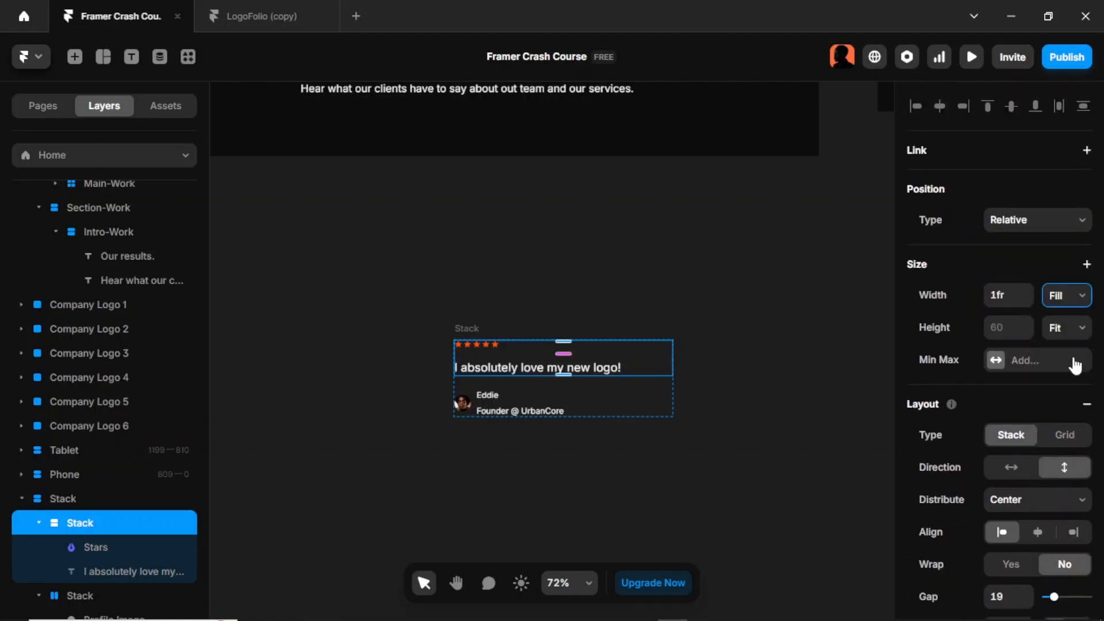
{"action": "left_click", "coordinate": [493, 344]}
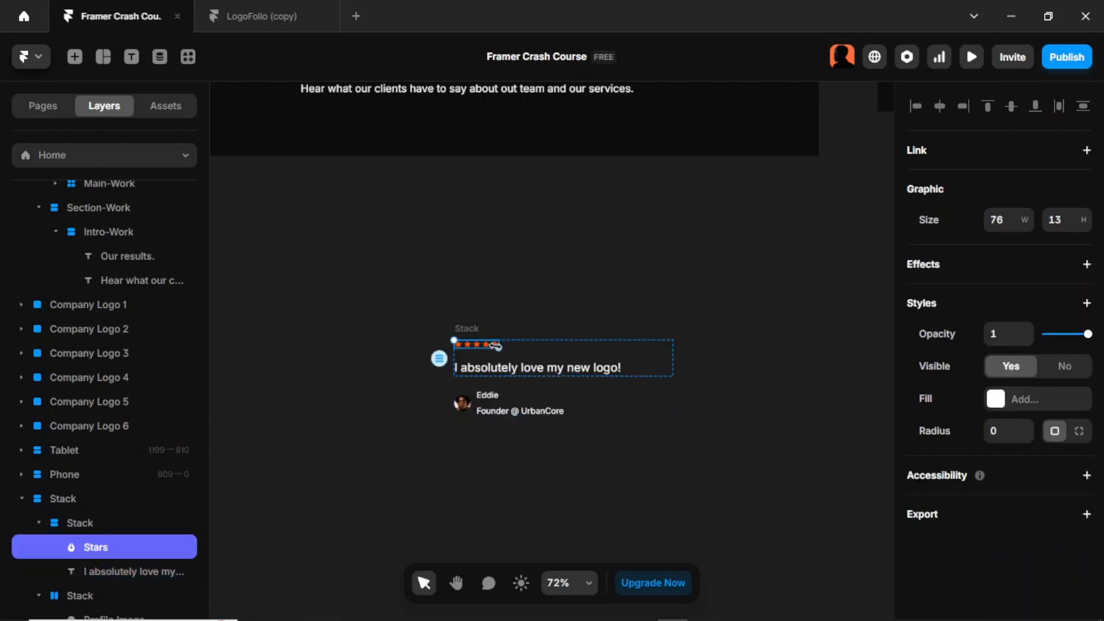
{"action": "left_click", "coordinate": [517, 367]}
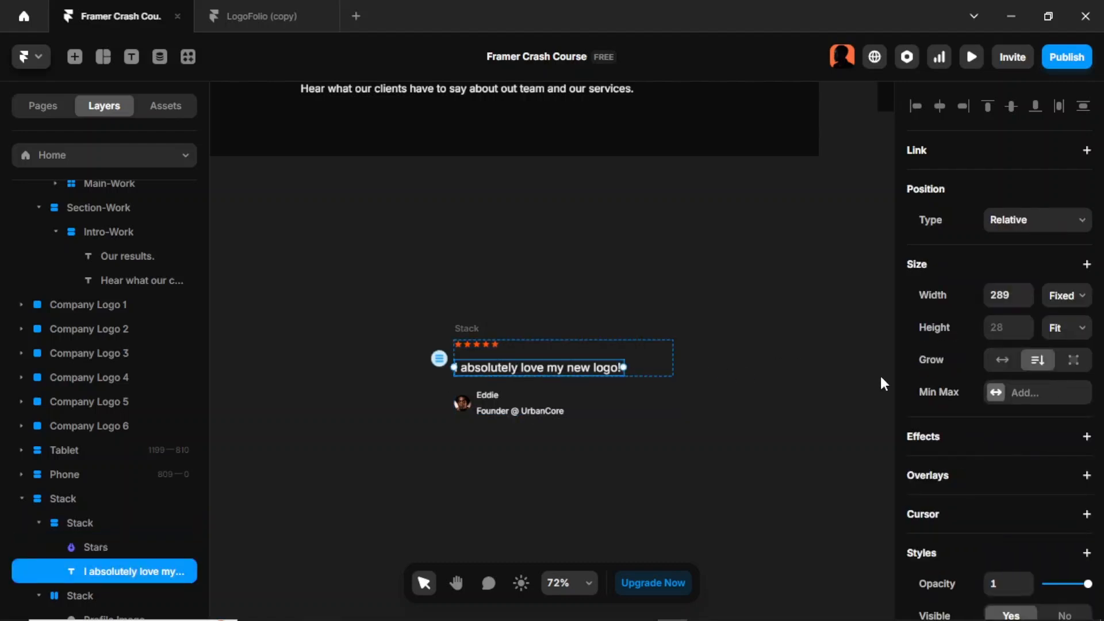
{"action": "left_click", "coordinate": [1066, 295]}
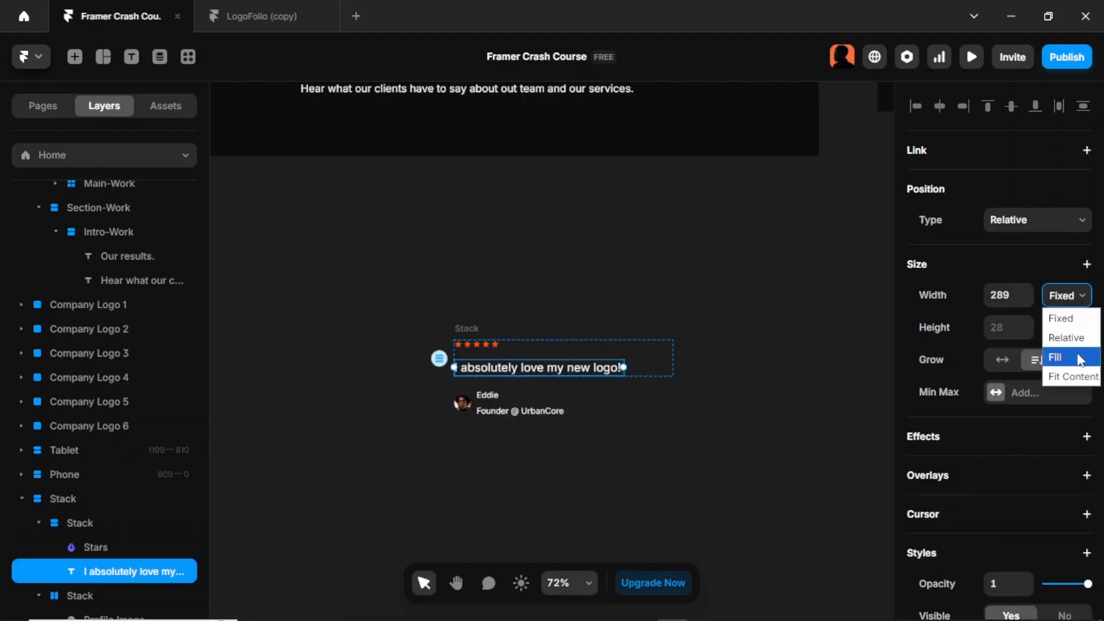
{"action": "left_click", "coordinate": [1081, 361]}
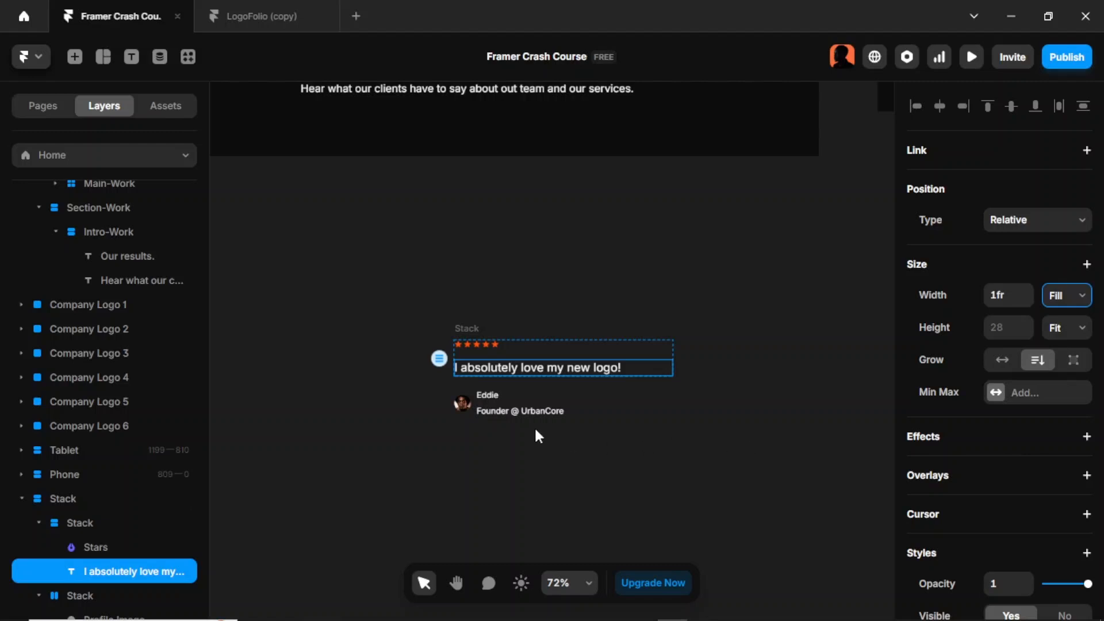
Step: Set the width of the vertical stack holding the author's name and role to Fill
{"action": "left_click", "coordinate": [506, 395]}
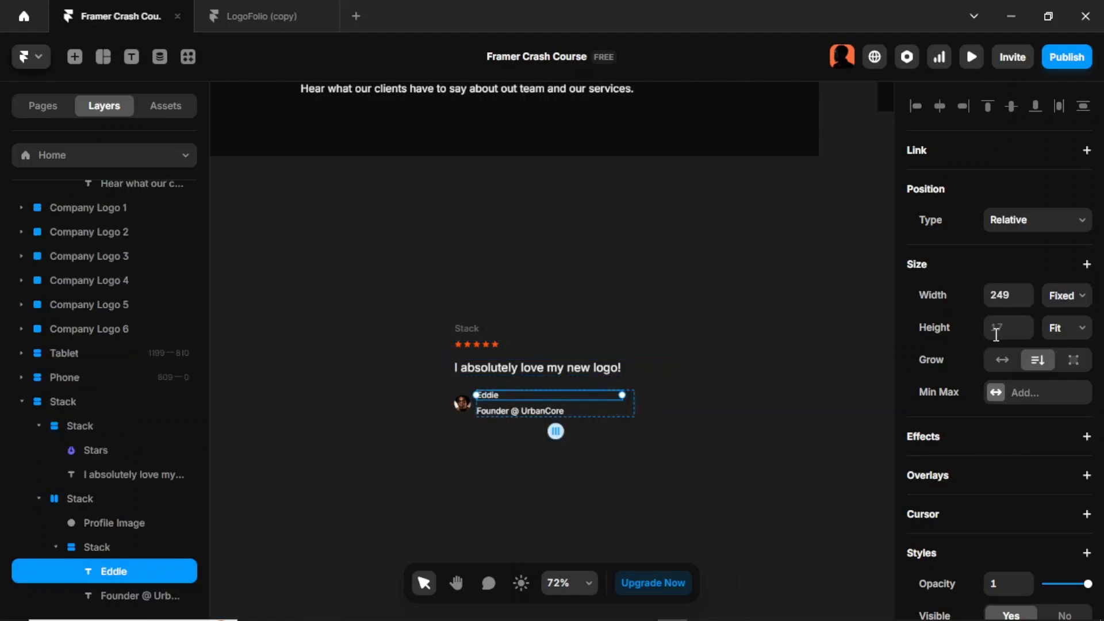
{"action": "left_click", "coordinate": [623, 412]}
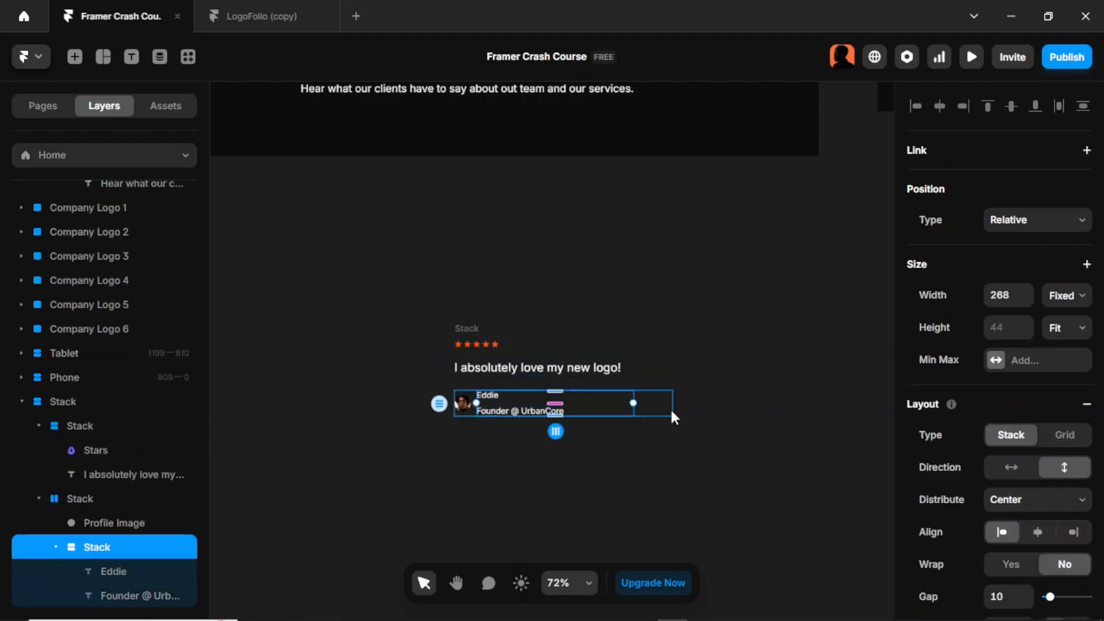
{"action": "left_click", "coordinate": [1062, 296]}
{"action": "left_click", "coordinate": [1065, 352]}
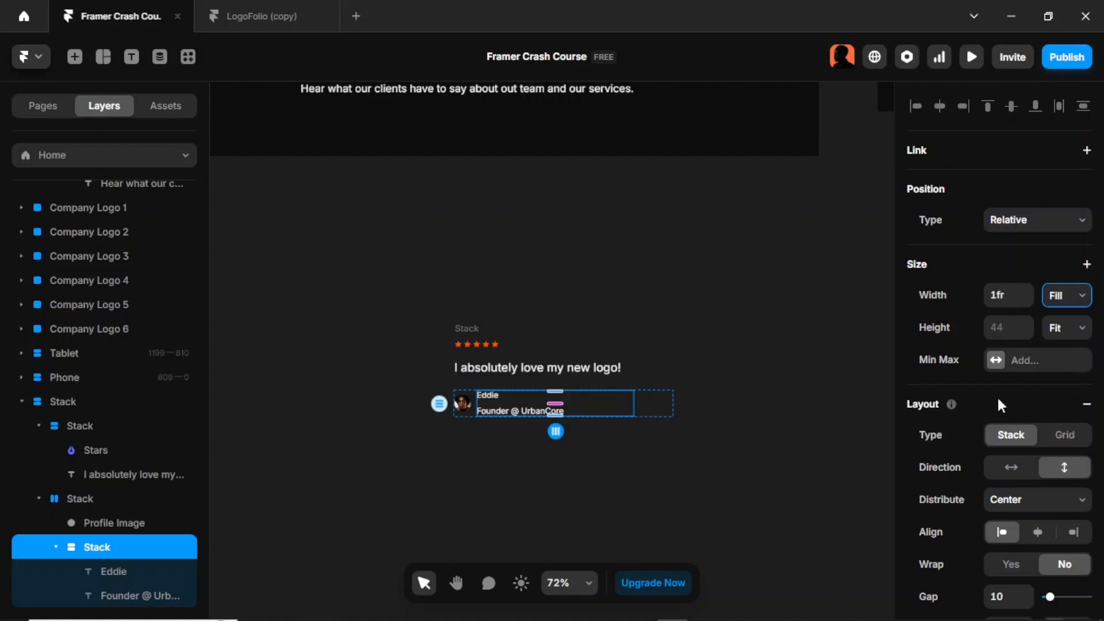
Step: Set the width of both the author name text and the "Founder @ UrbanCore" text to Fill
{"action": "left_click", "coordinate": [516, 397]}
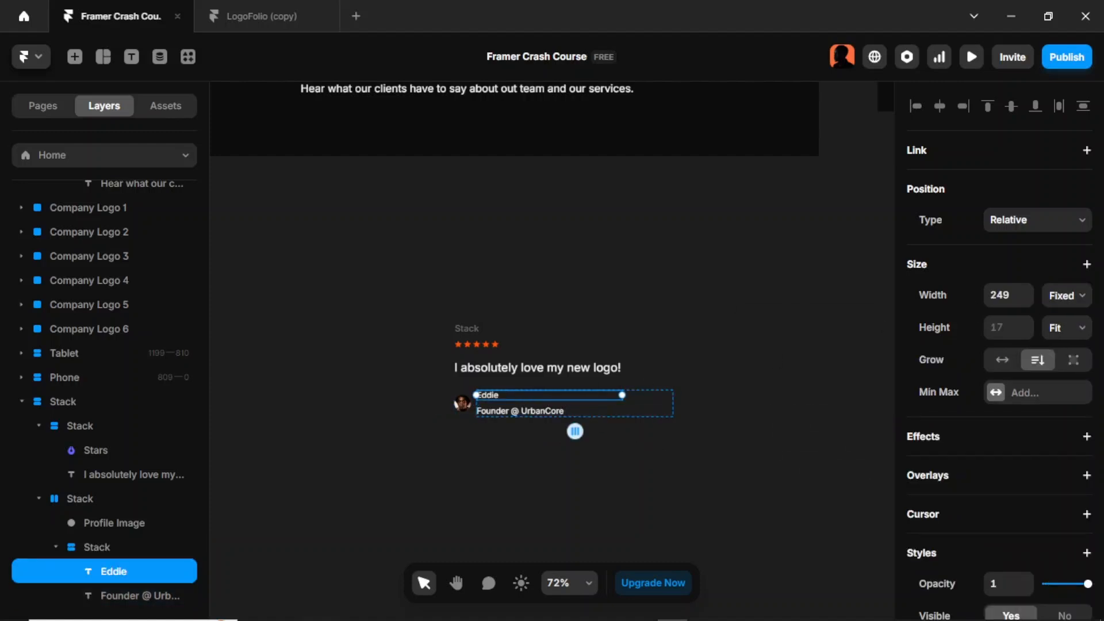
{"action": "left_click", "coordinate": [1068, 296]}
{"action": "left_click", "coordinate": [1070, 361]}
{"action": "left_click", "coordinate": [547, 409]}
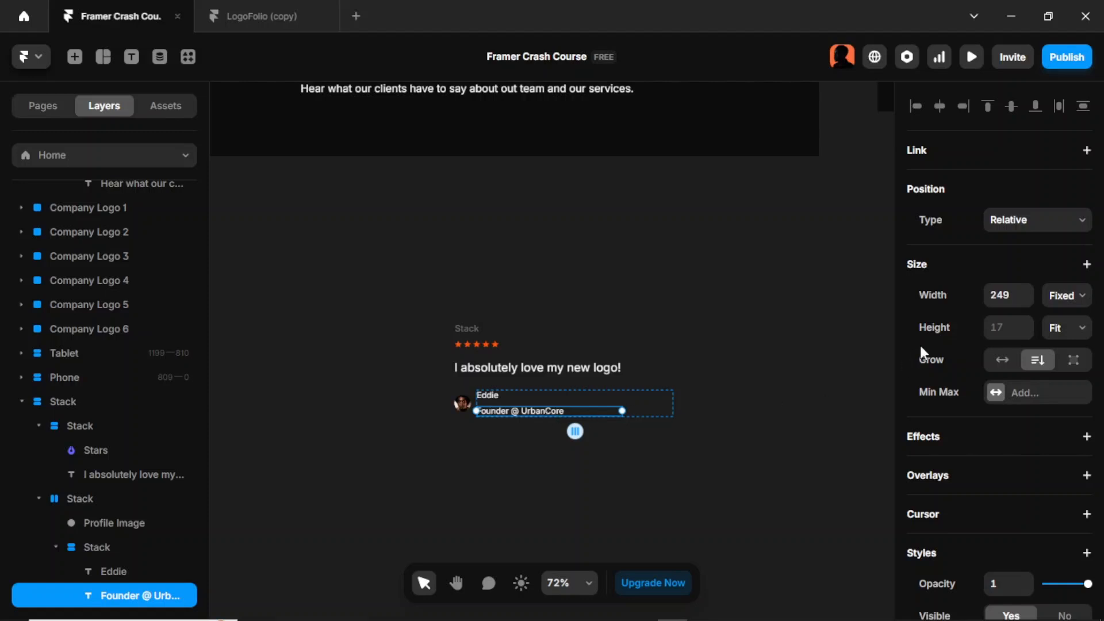
{"action": "left_click", "coordinate": [1075, 299]}
{"action": "left_click", "coordinate": [1068, 357]}
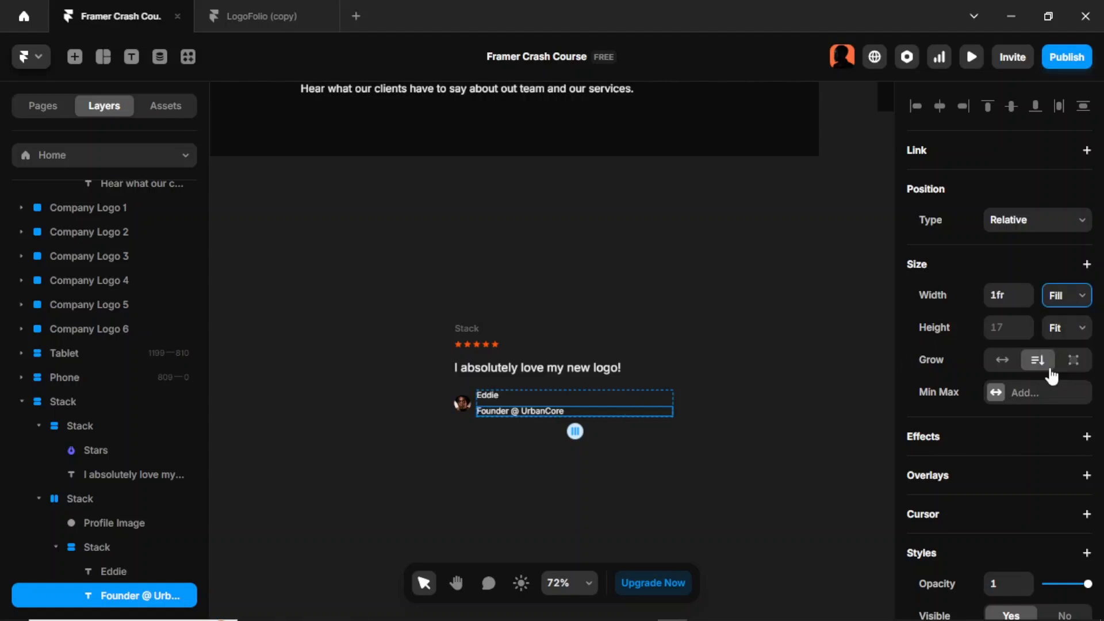
{"action": "left_click", "coordinate": [747, 426]}
Step: Turn the outer testimonial stack into a new component titled "Testimonials"
{"action": "left_click", "coordinate": [467, 328]}
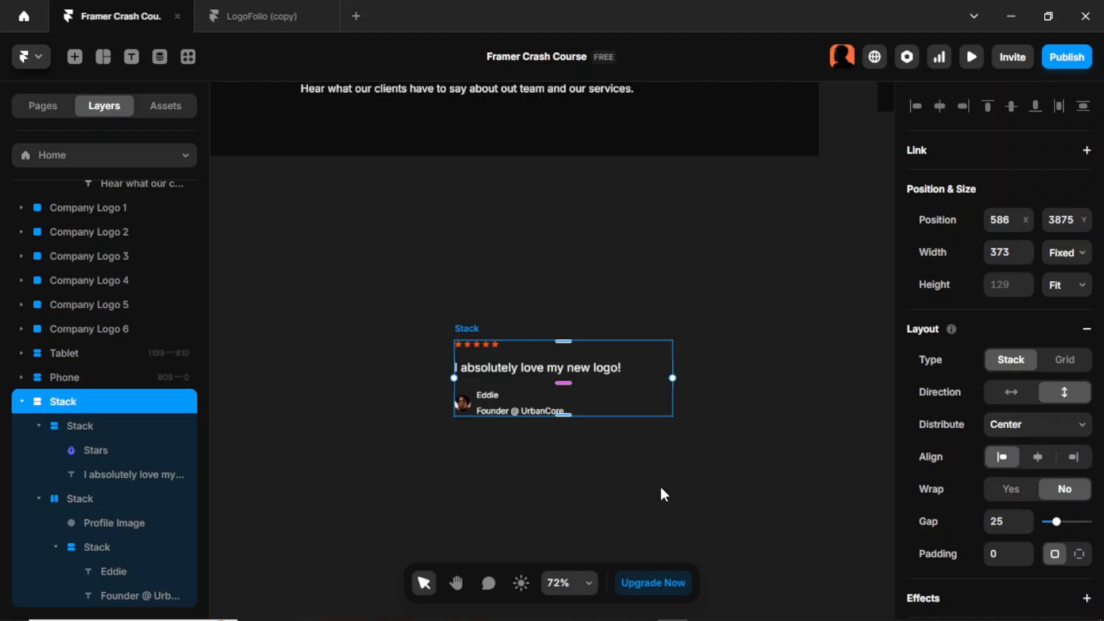
{"action": "key", "text": "ctrl+alt+k"}
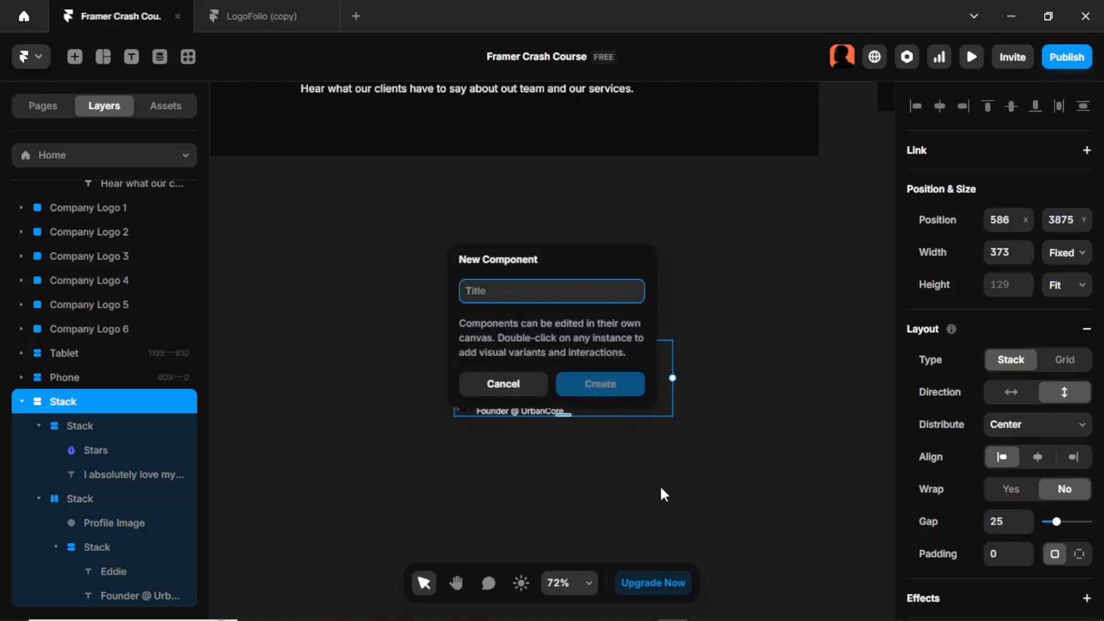
{"action": "type", "text": "Testimonials"}
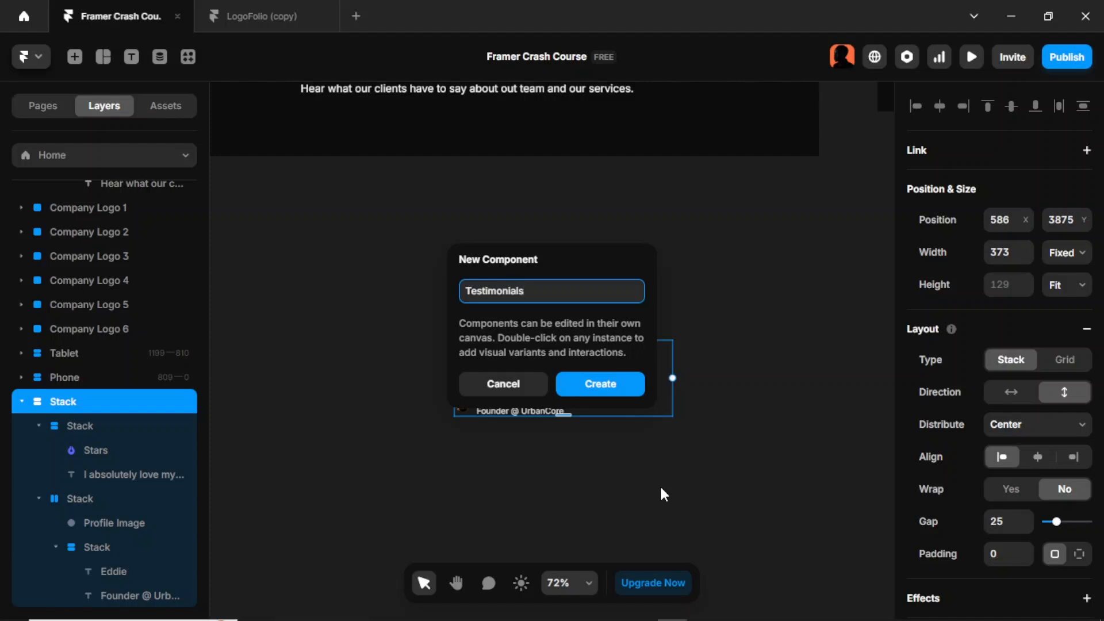
{"action": "key", "text": "Return"}
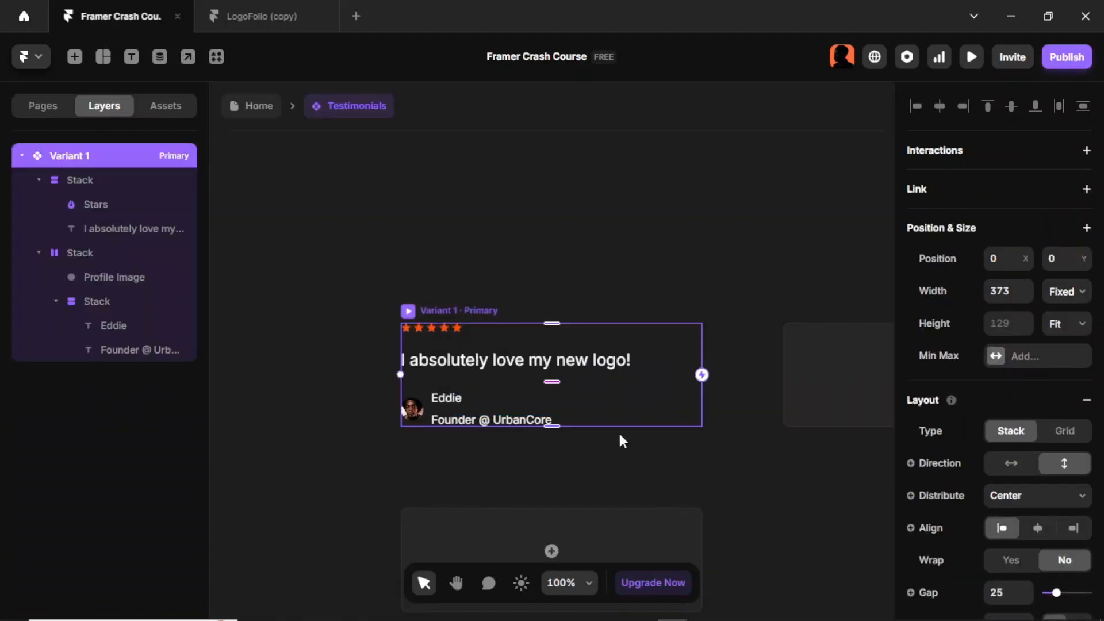
Step: Set the padding of the component's primary variant to 38 on all sides
{"action": "left_click", "coordinate": [572, 462]}
{"action": "left_click", "coordinate": [464, 310]}
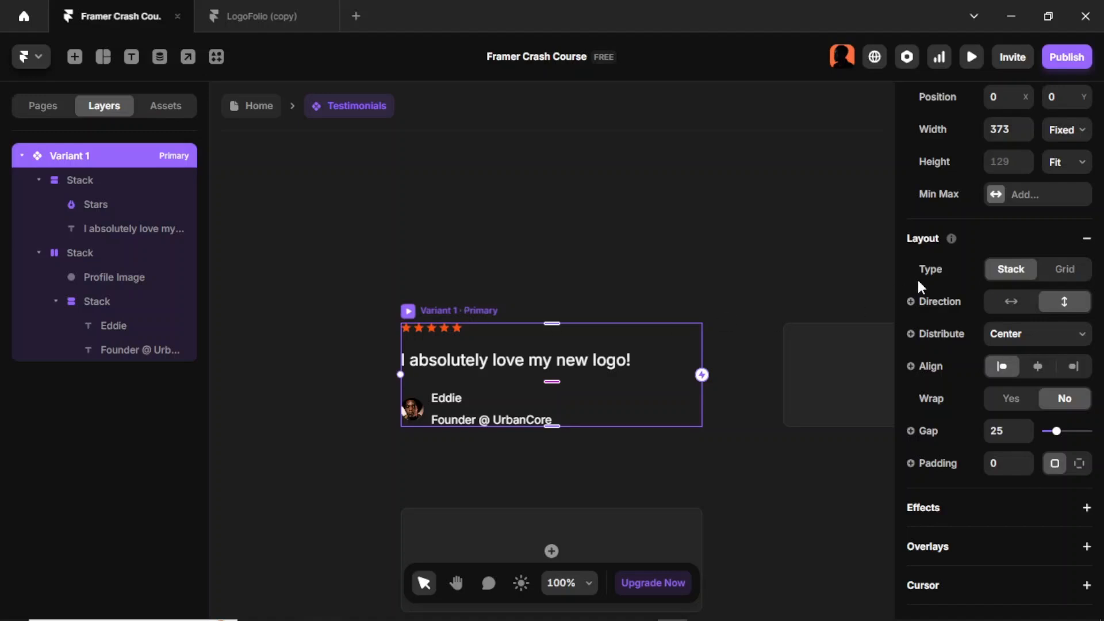
{"action": "scroll", "coordinate": [1036, 368], "scroll_direction": "up", "scroll_amount": 3}
{"action": "scroll", "coordinate": [1033, 399], "scroll_direction": "down", "scroll_amount": 3}
{"action": "left_click", "coordinate": [1012, 467]}
{"action": "type", "text": "38"}
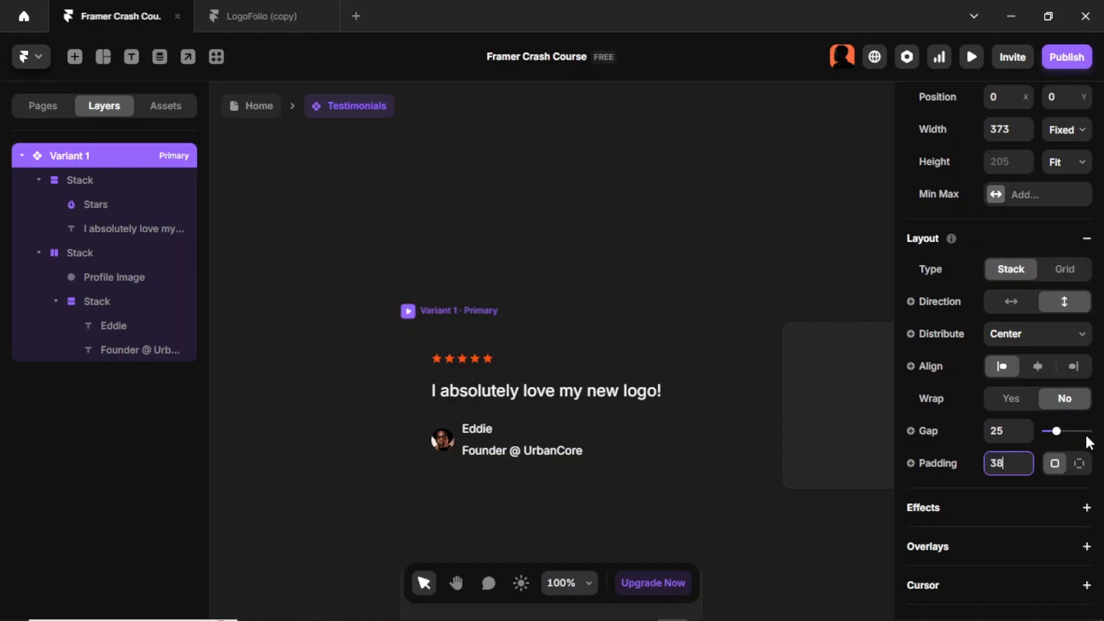
Step: Fill the primary variant's background with the dark colour style 4 (#0F0F0F)
{"action": "left_click", "coordinate": [436, 308]}
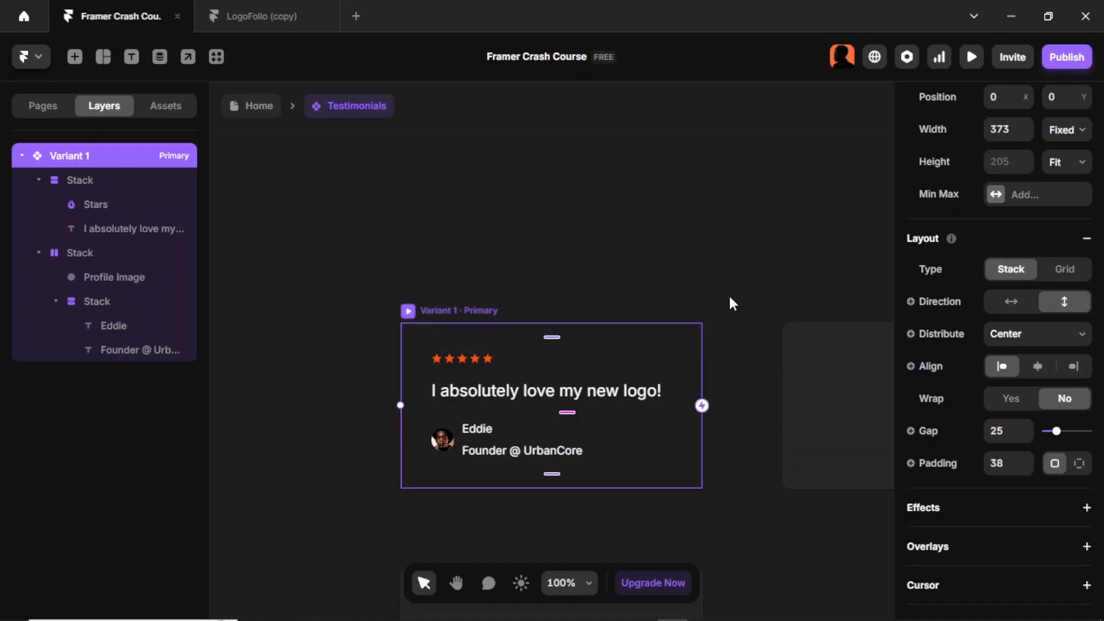
{"action": "scroll", "coordinate": [1052, 368], "scroll_direction": "down", "scroll_amount": 6}
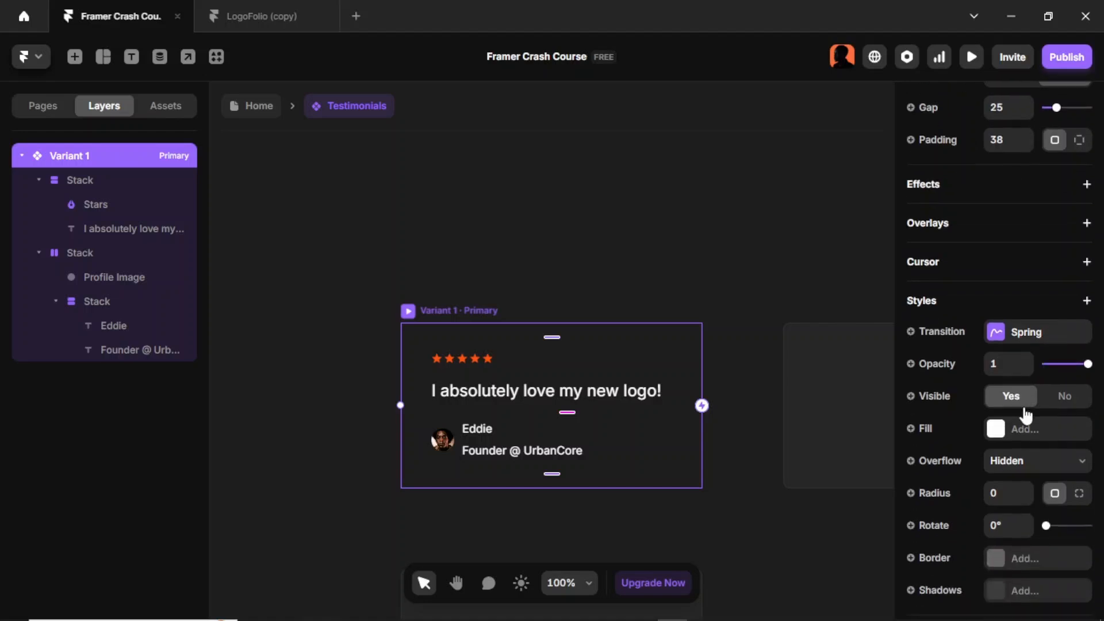
{"action": "left_click", "coordinate": [1000, 437]}
{"action": "scroll", "coordinate": [729, 504], "scroll_direction": "down", "scroll_amount": 3}
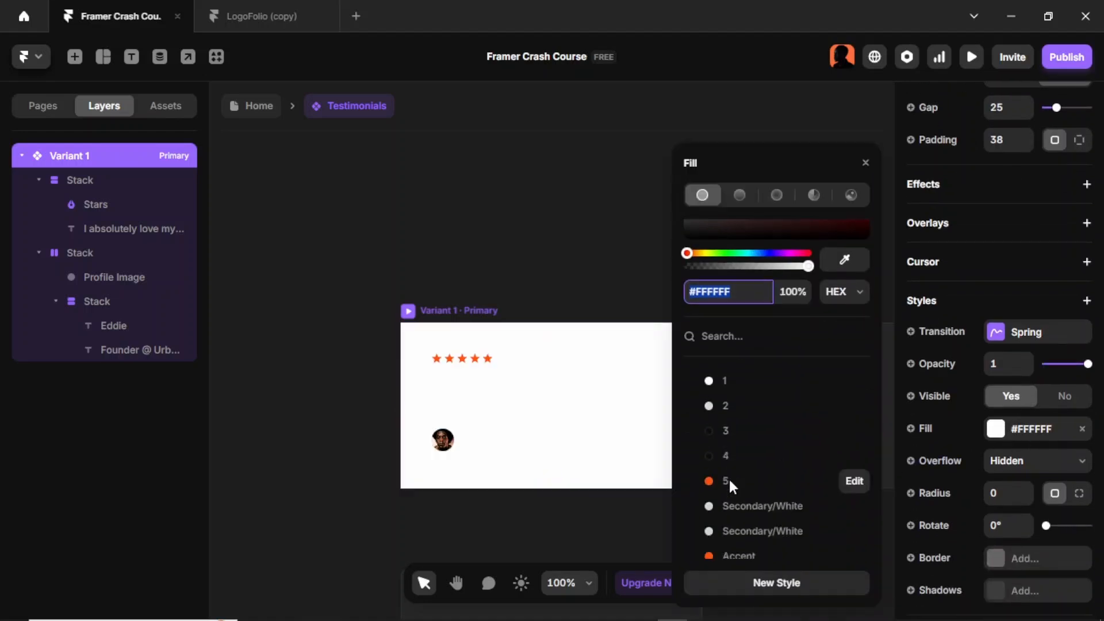
{"action": "left_click", "coordinate": [727, 456]}
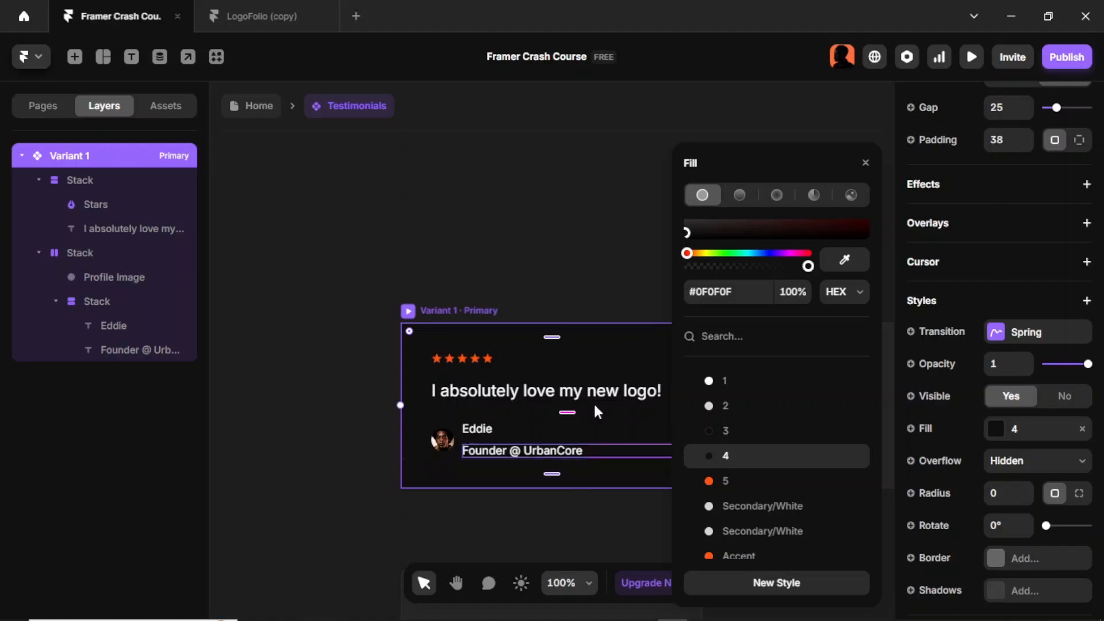
{"action": "left_click", "coordinate": [865, 163]}
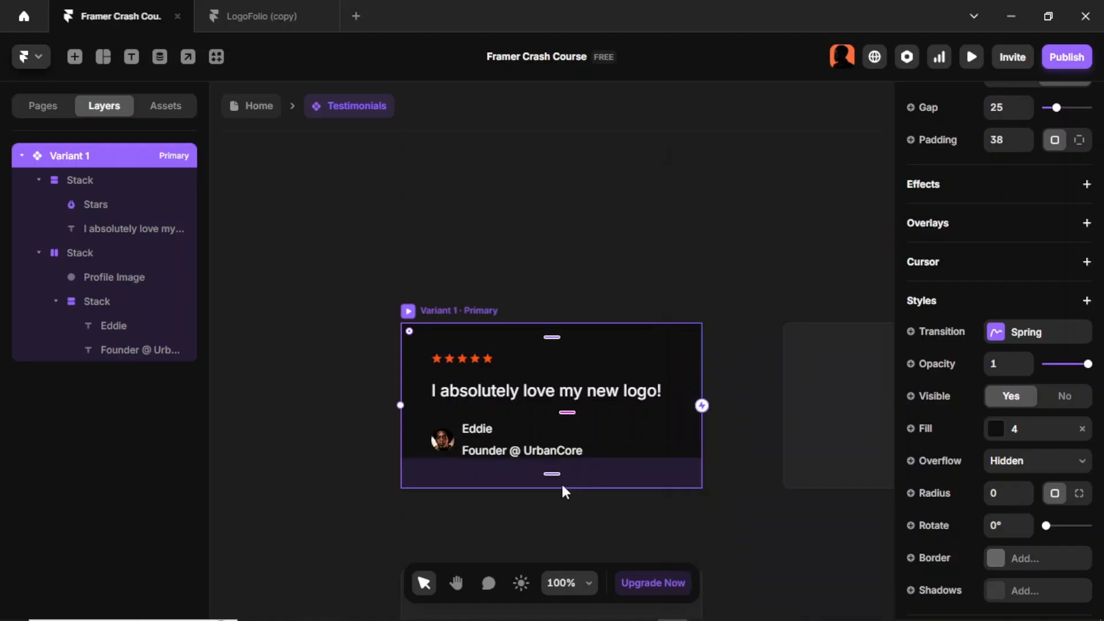
Step: Increase the card's top and bottom padding to 51 and set its corner radius to 14
{"action": "left_click_drag", "start_coordinate": [552, 475], "coordinate": [552, 488]}
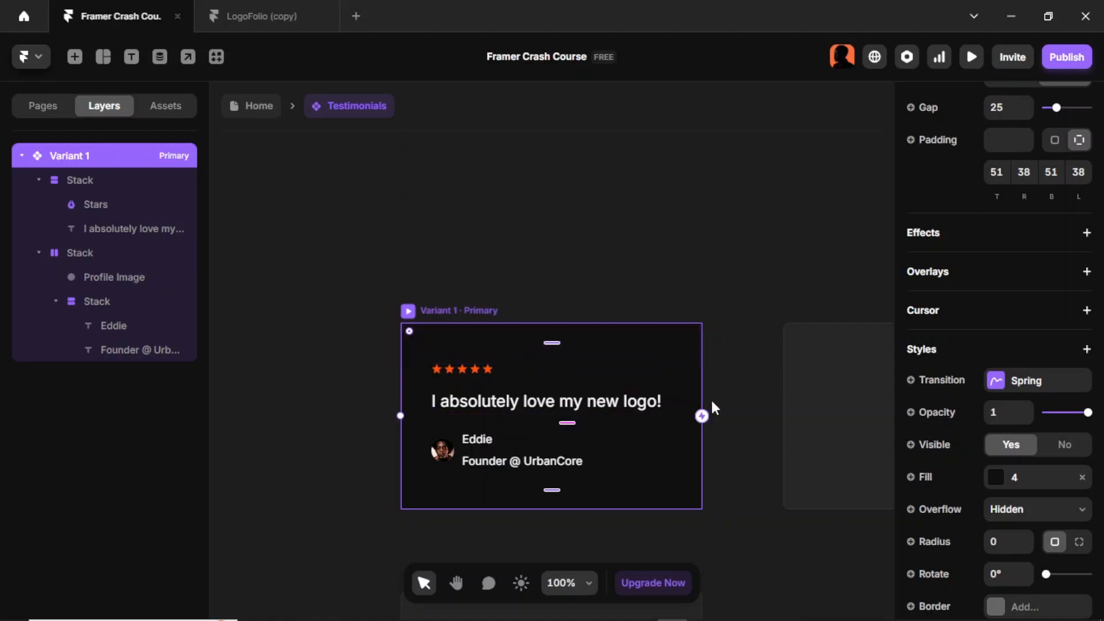
{"action": "scroll", "coordinate": [910, 314], "scroll_direction": "up", "scroll_amount": 8}
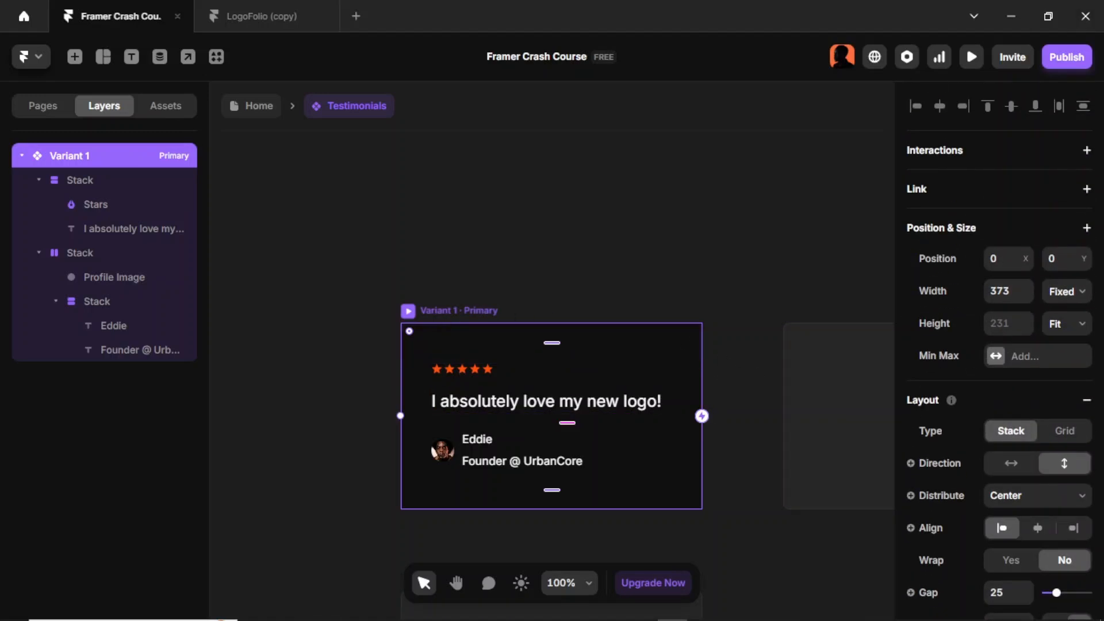
{"action": "scroll", "coordinate": [1058, 417], "scroll_direction": "down", "scroll_amount": 10}
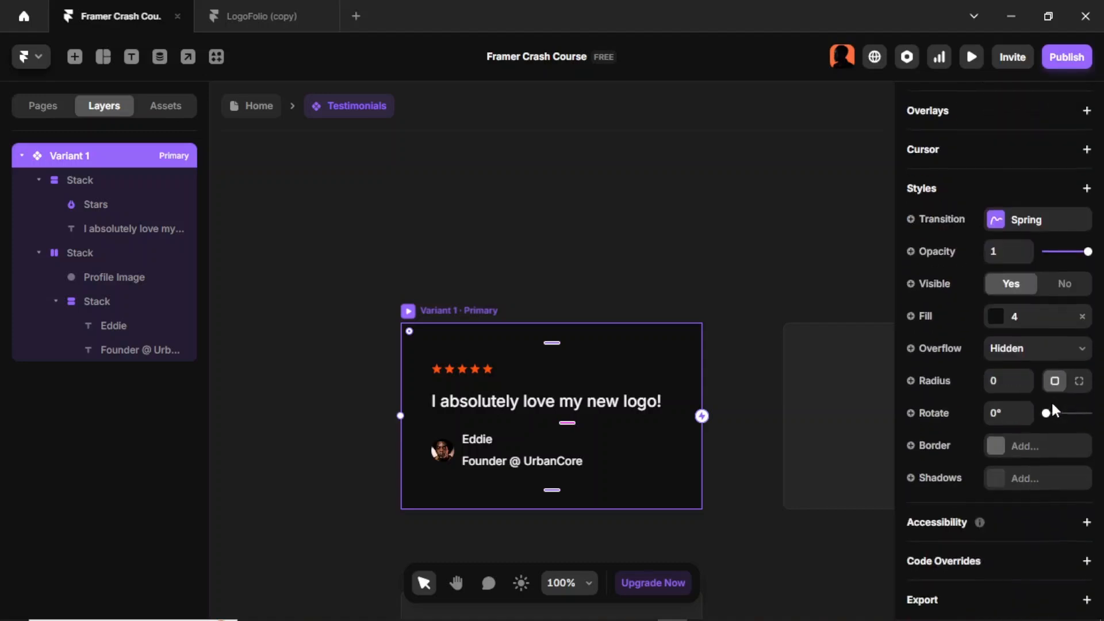
{"action": "left_click", "coordinate": [1011, 371]}
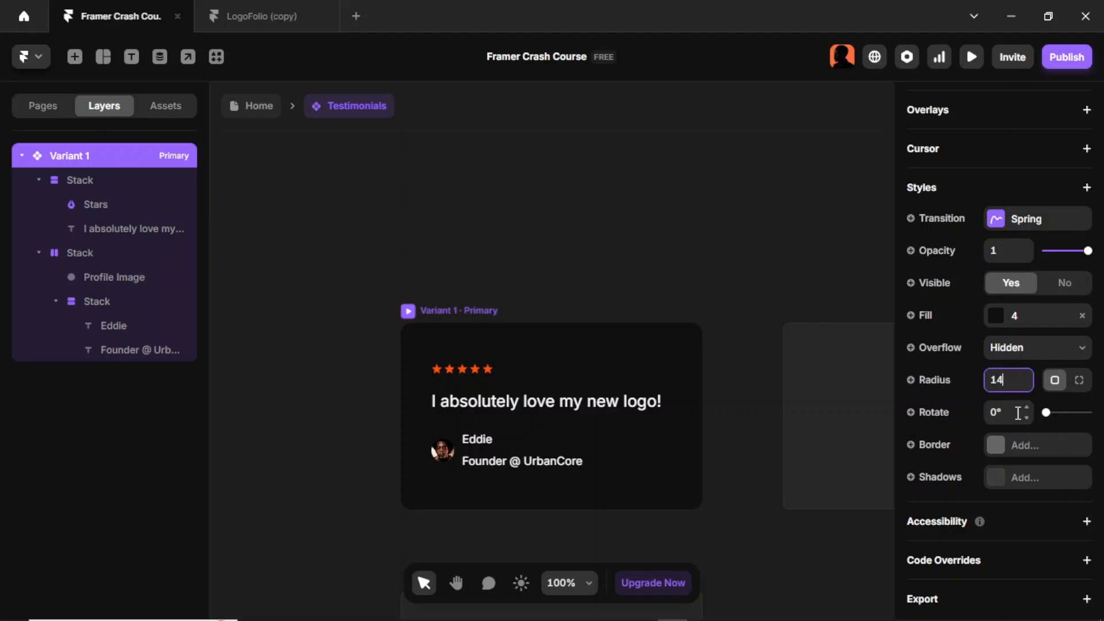
Step: Add a solid border of width 1 to the card, coloured white (#FFFFFF) at 9% opacity
{"action": "scroll", "coordinate": [1016, 408], "scroll_direction": "down", "scroll_amount": 1}
{"action": "left_click", "coordinate": [1003, 448]}
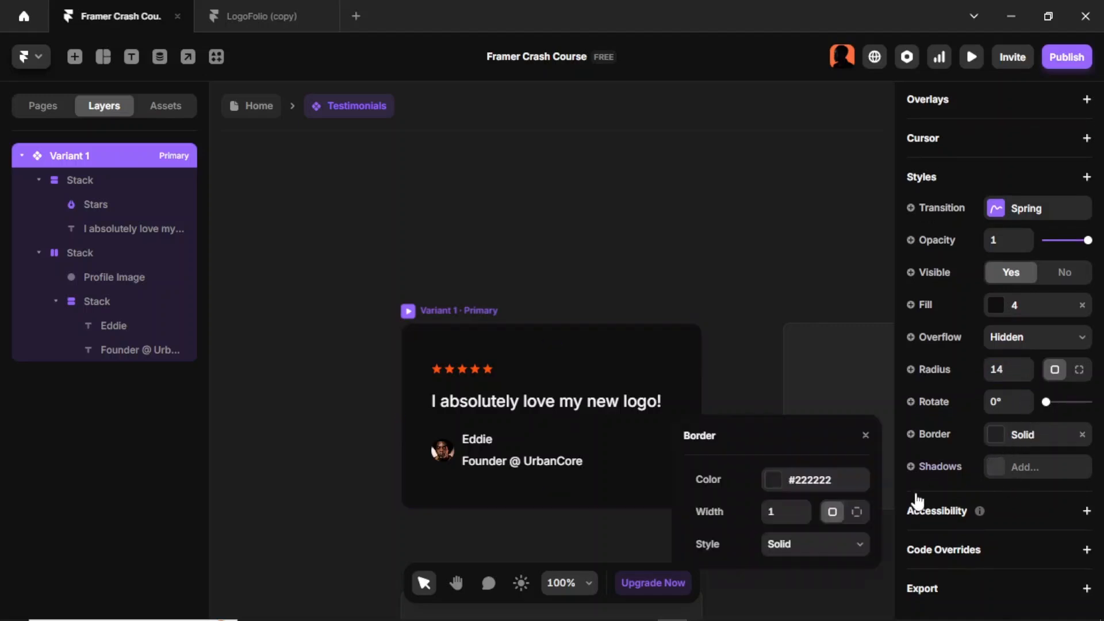
{"action": "left_click", "coordinate": [817, 478]}
{"action": "left_click", "coordinate": [746, 426]}
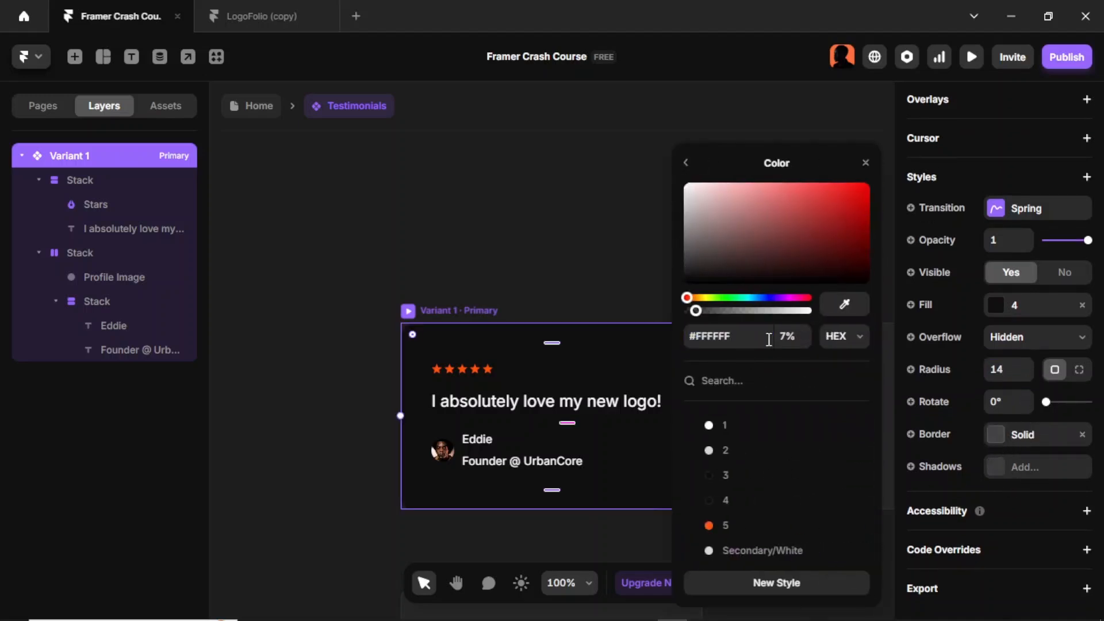
{"action": "left_click", "coordinate": [803, 340]}
{"action": "type", "text": "9%"}
{"action": "left_click", "coordinate": [614, 229]}
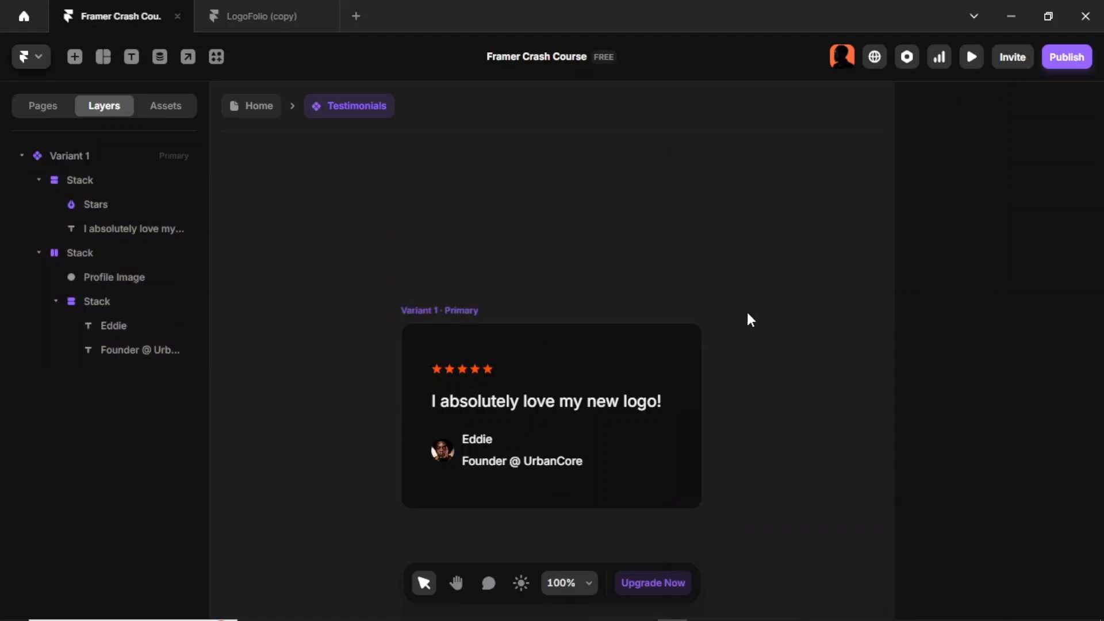
Step: Leave the Testimonials component and return to the Home page, showing the card beneath the "Our results." section
{"action": "key", "text": "Escape"}
{"action": "scroll", "coordinate": [722, 332], "scroll_direction": "down", "scroll_amount": 3}
{"action": "scroll", "coordinate": [722, 332], "scroll_direction": "down", "scroll_amount": 5}
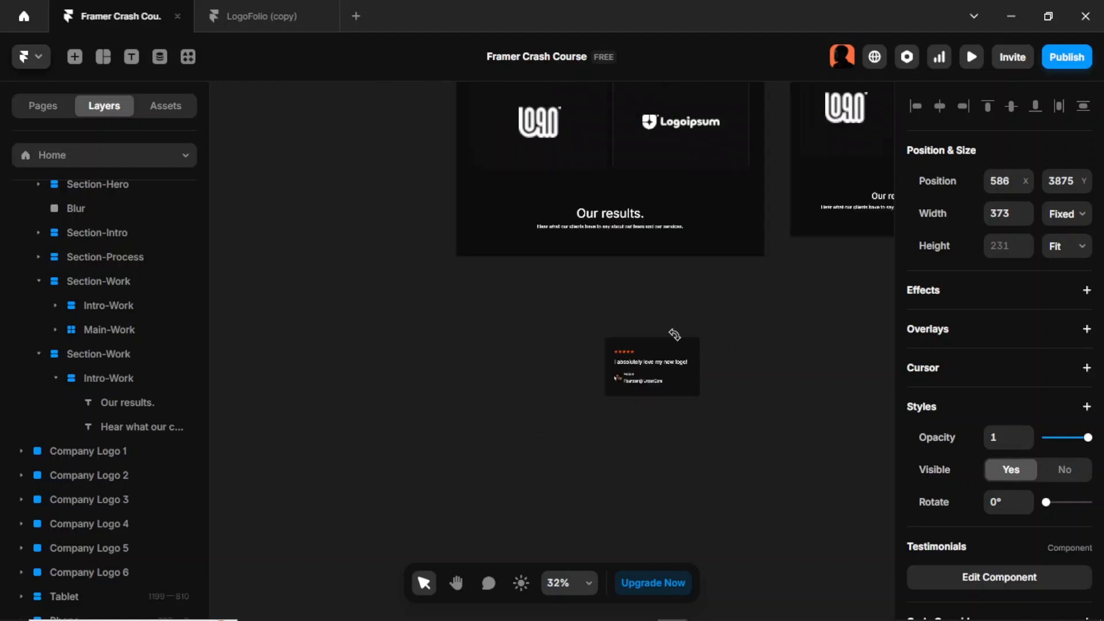
Step: Move the Testimonials card outside the desktop page on its left side and place a duplicate directly beneath it
{"action": "left_click_drag", "start_coordinate": [615, 320], "coordinate": [316, 223]}
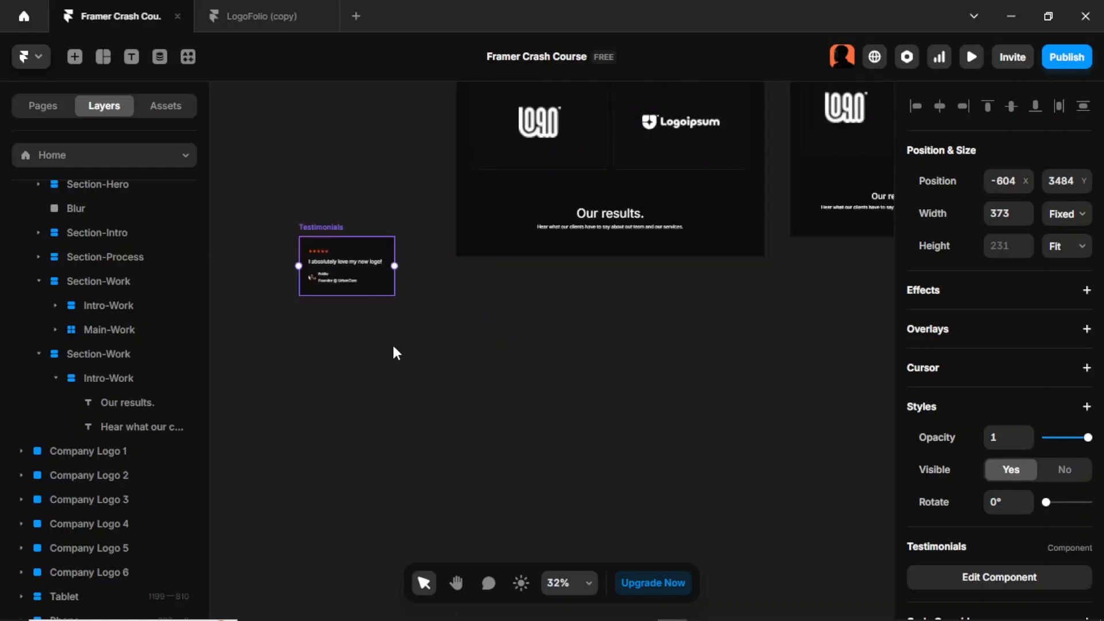
{"action": "left_click", "coordinate": [326, 225]}
{"action": "key", "text": "ctrl+d"}
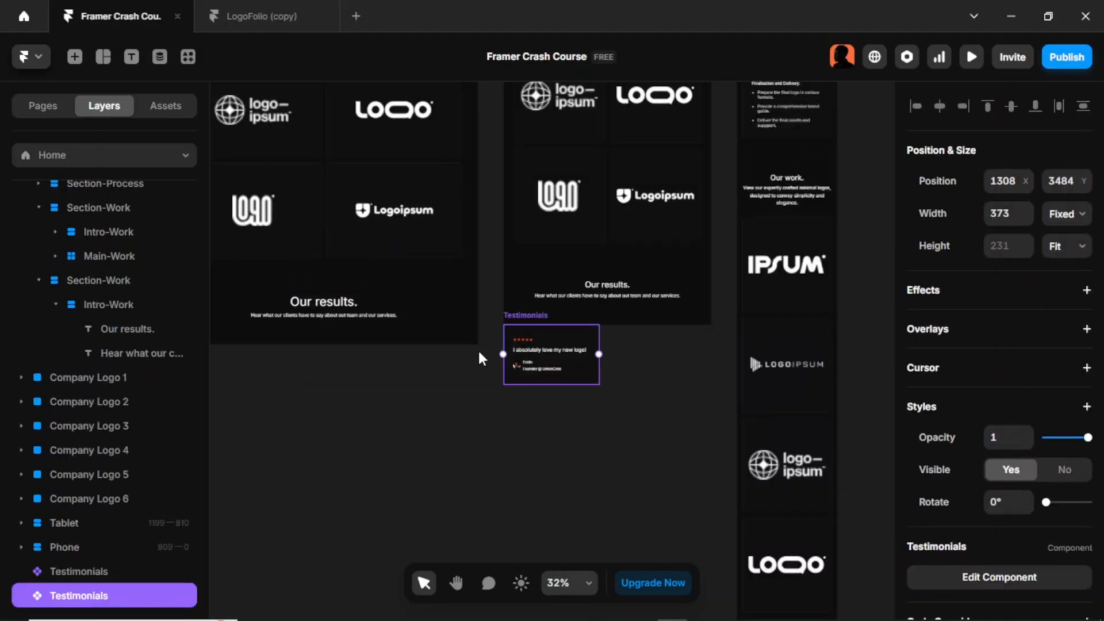
{"action": "left_click_drag", "start_coordinate": [532, 316], "coordinate": [251, 394]}
{"action": "scroll", "coordinate": [285, 405], "scroll_direction": "left", "scroll_amount": 5}
{"action": "scroll", "coordinate": [314, 402], "scroll_direction": "left", "scroll_amount": 5}
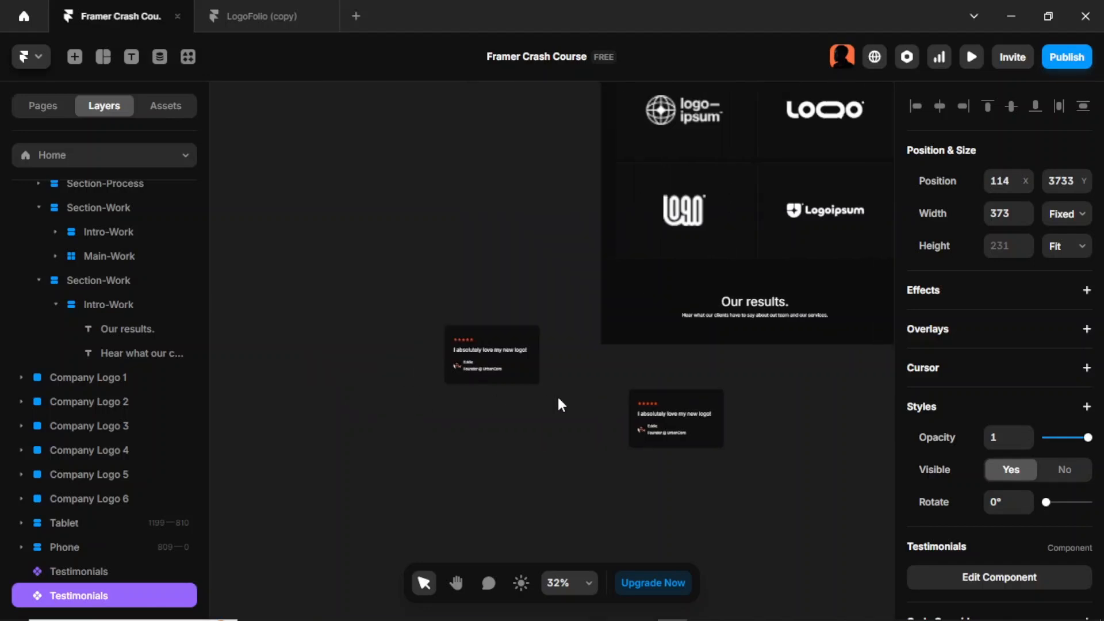
{"action": "left_click_drag", "start_coordinate": [636, 379], "coordinate": [452, 399]}
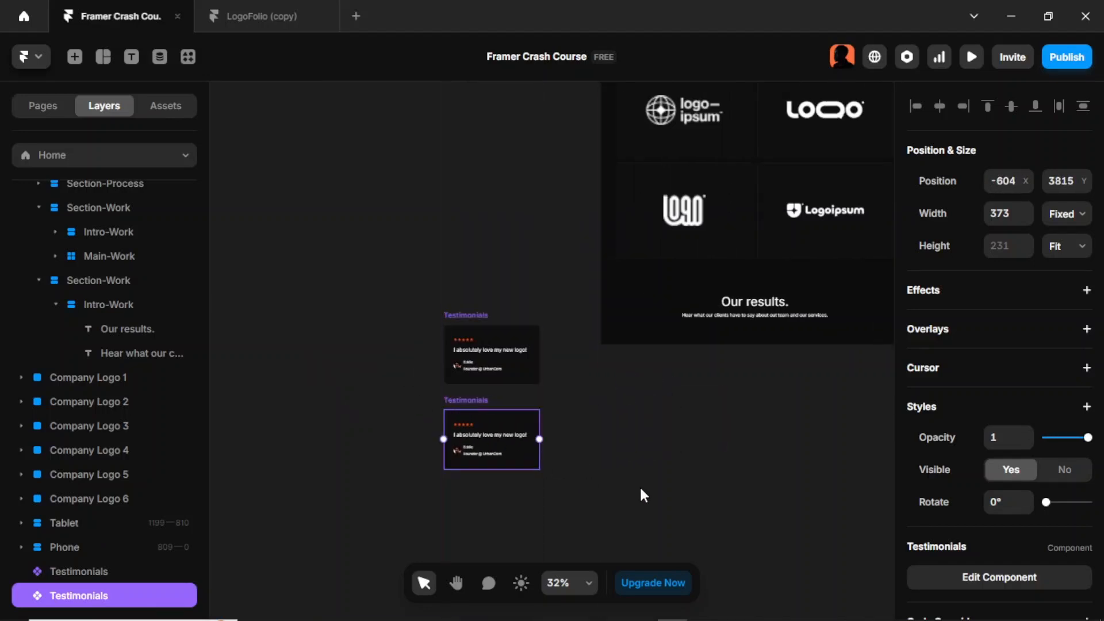
Step: Duplicate the lower Testimonials card twice more to complete a vertical column of four cards
{"action": "key", "text": "ctrl+d"}
{"action": "key", "text": "ctrl+d"}
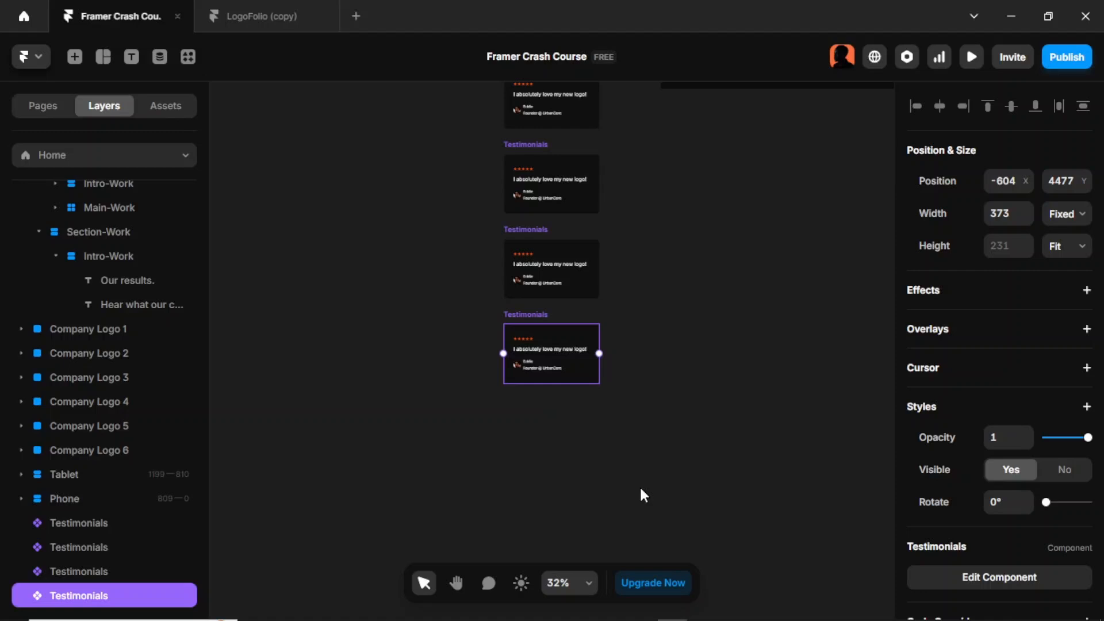
{"action": "scroll", "coordinate": [727, 313], "scroll_direction": "up", "scroll_amount": 5}
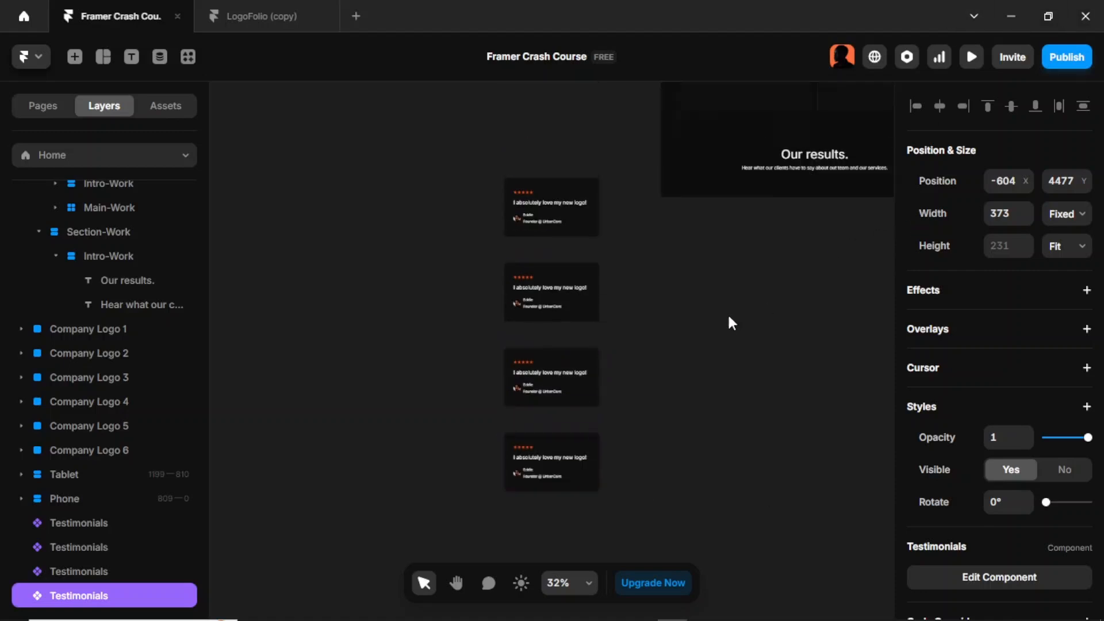
Step: In the Testimonials component, create a plain text variable for the content of the "I absolutely love my new logo!" quote
{"action": "scroll", "coordinate": [695, 357], "scroll_direction": "up", "scroll_amount": 5}
{"action": "scroll", "coordinate": [692, 360], "scroll_direction": "up", "scroll_amount": 5}
{"action": "scroll", "coordinate": [561, 338], "scroll_direction": "left", "scroll_amount": 3}
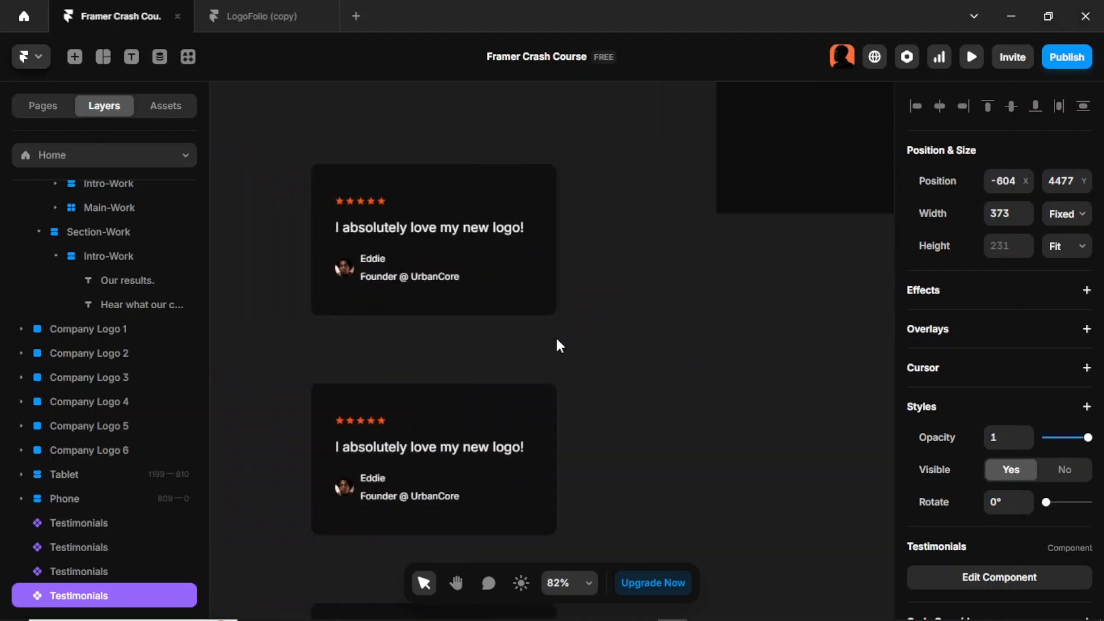
{"action": "double_click", "coordinate": [506, 256]}
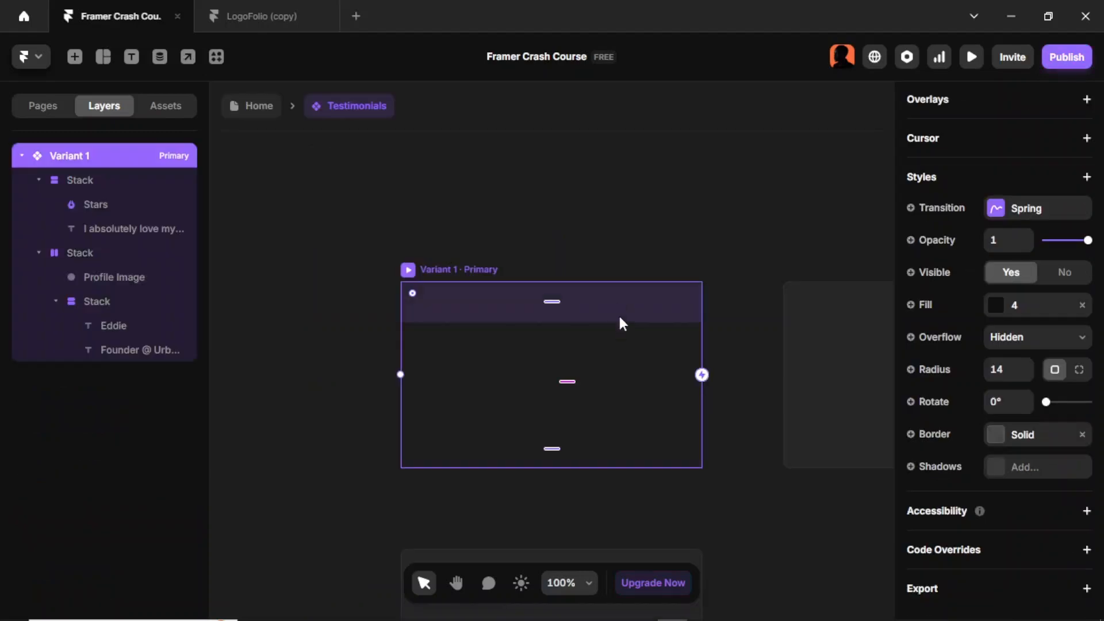
{"action": "left_click", "coordinate": [601, 360]}
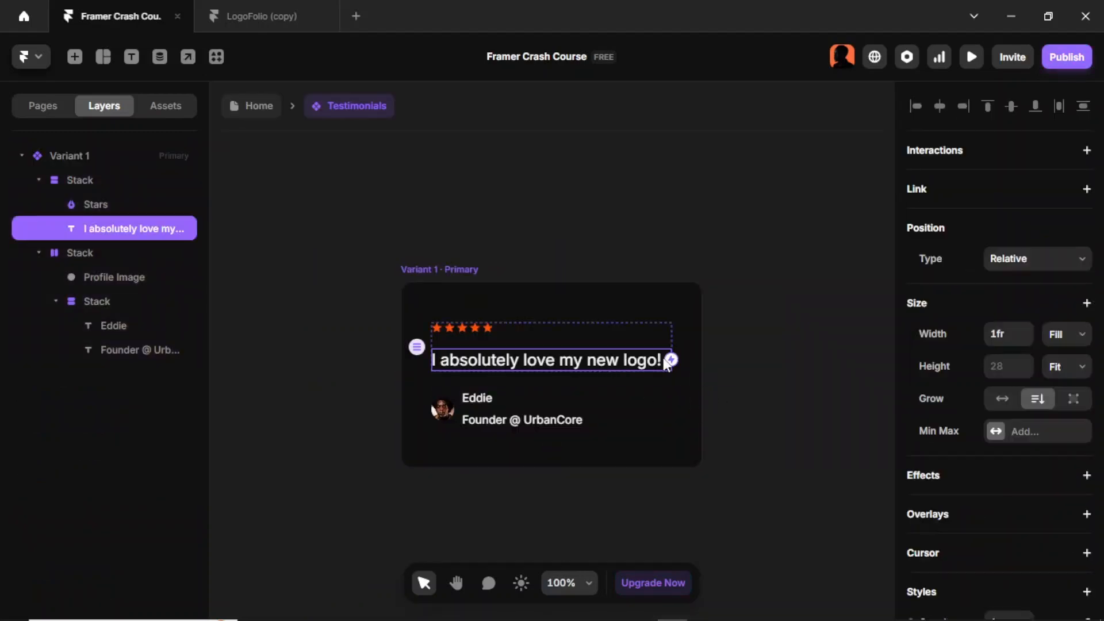
{"action": "scroll", "coordinate": [1049, 400], "scroll_direction": "down", "scroll_amount": 5}
{"action": "scroll", "coordinate": [1050, 390], "scroll_direction": "down", "scroll_amount": 4}
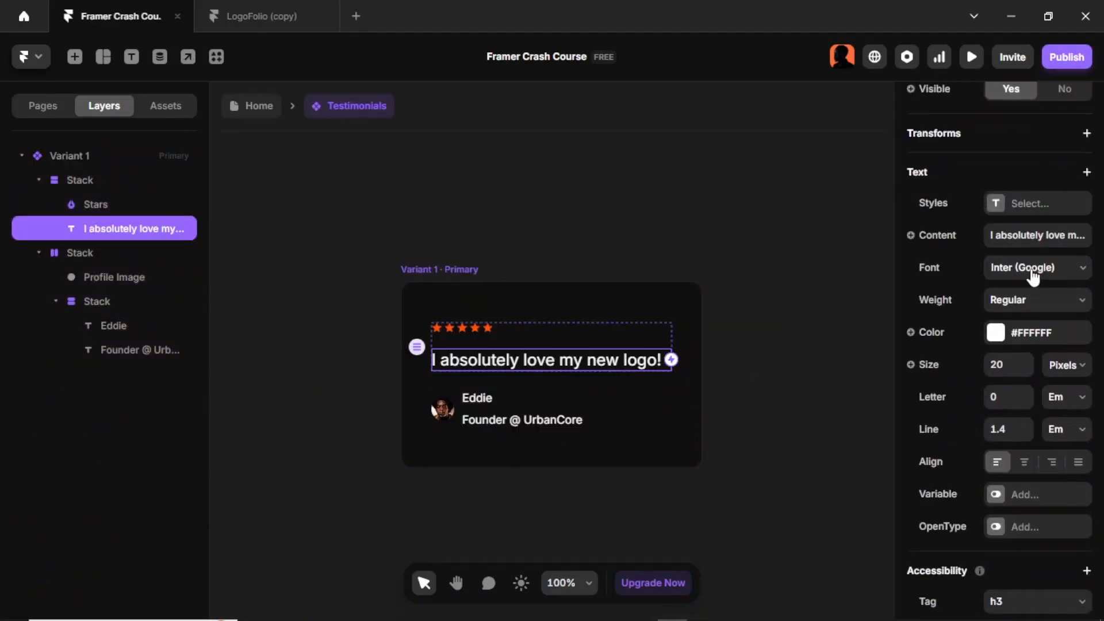
{"action": "left_click", "coordinate": [938, 237]}
{"action": "mouse_move", "coordinate": [940, 272]}
{"action": "left_click", "coordinate": [866, 265]}
{"action": "left_click", "coordinate": [827, 304]}
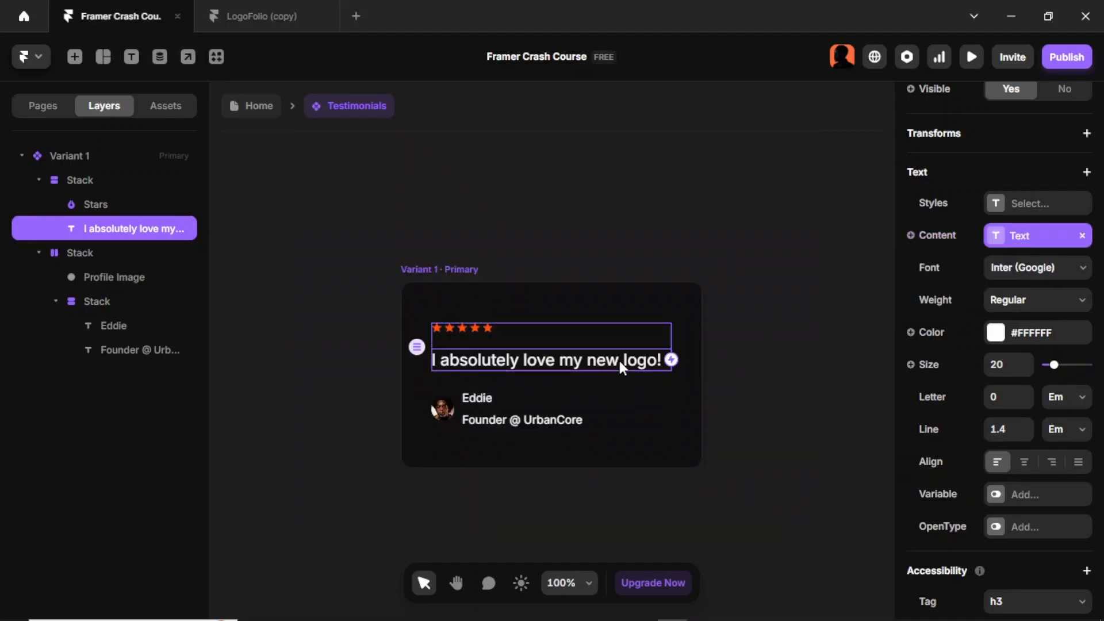
Step: Create a plain text variable for the content of the client's name in the primary variant
{"action": "left_click", "coordinate": [486, 398]}
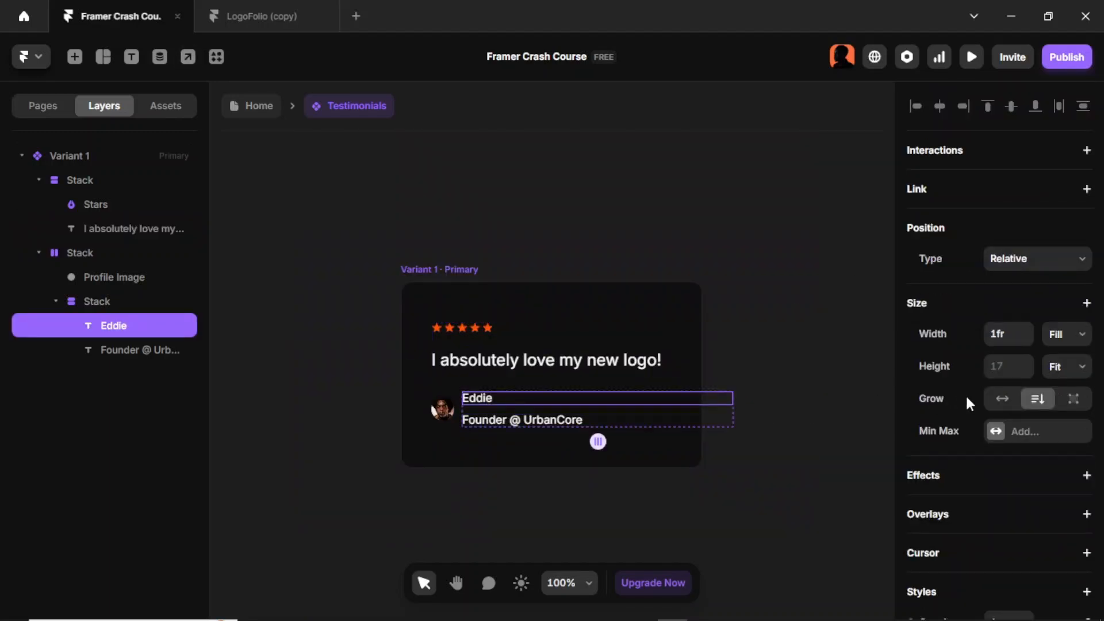
{"action": "scroll", "coordinate": [994, 404], "scroll_direction": "down", "scroll_amount": 7}
{"action": "scroll", "coordinate": [993, 403], "scroll_direction": "down", "scroll_amount": 3}
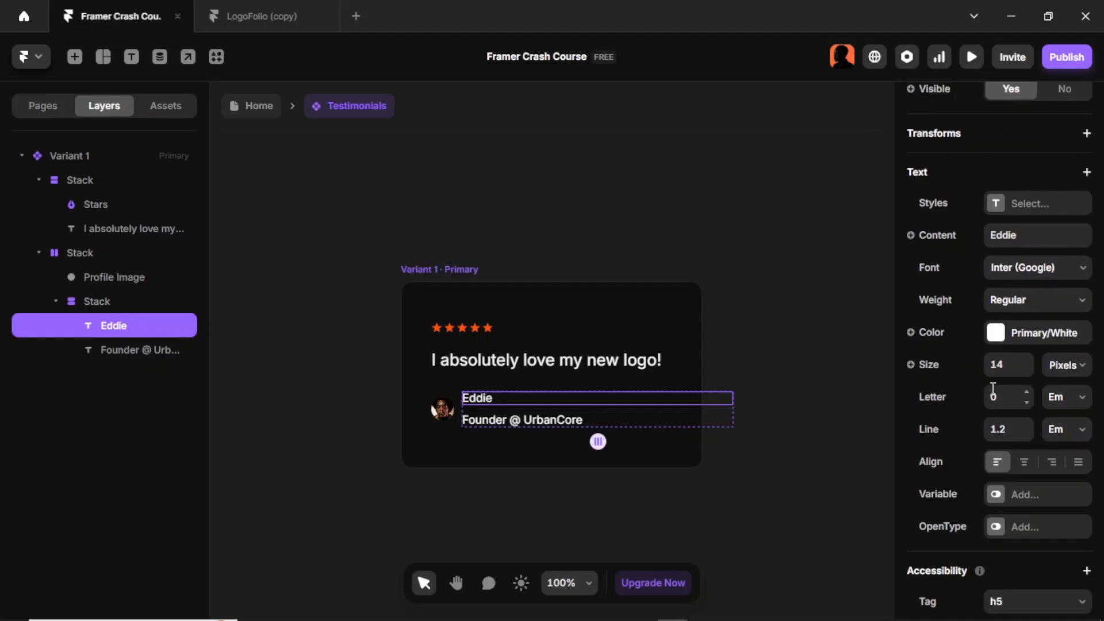
{"action": "scroll", "coordinate": [1003, 375], "scroll_direction": "down", "scroll_amount": 2}
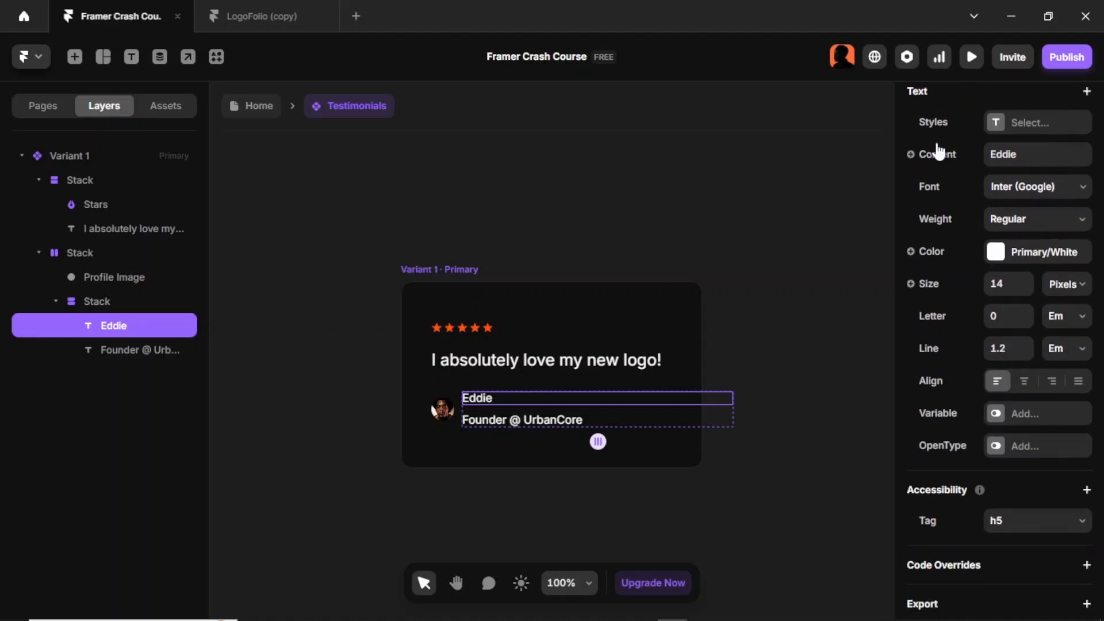
{"action": "left_click", "coordinate": [935, 160]}
{"action": "mouse_move", "coordinate": [948, 184]}
{"action": "left_click", "coordinate": [850, 185]}
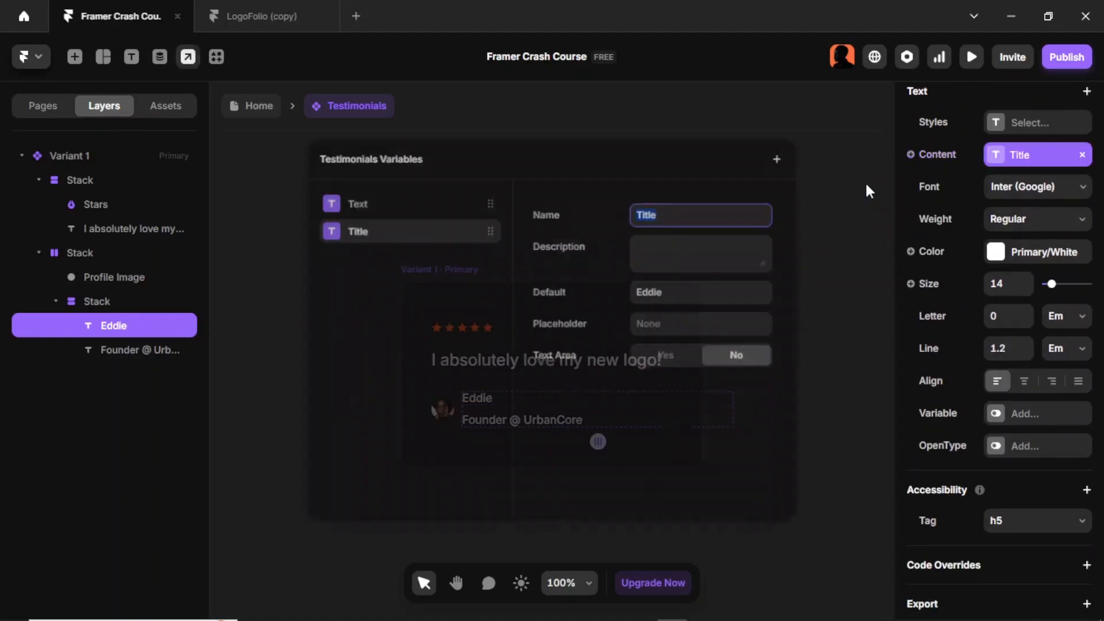
{"action": "left_click", "coordinate": [811, 257]}
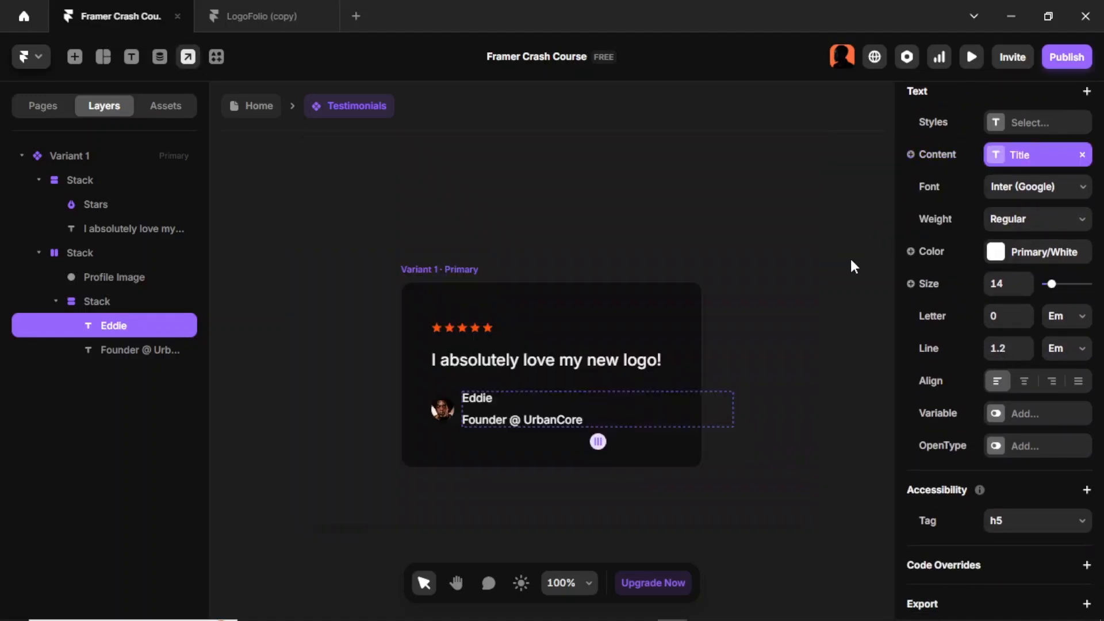
Step: Create a plain text variable for the "Founder @ UrbanCore" line's content and return to the Home page
{"action": "left_click", "coordinate": [598, 428]}
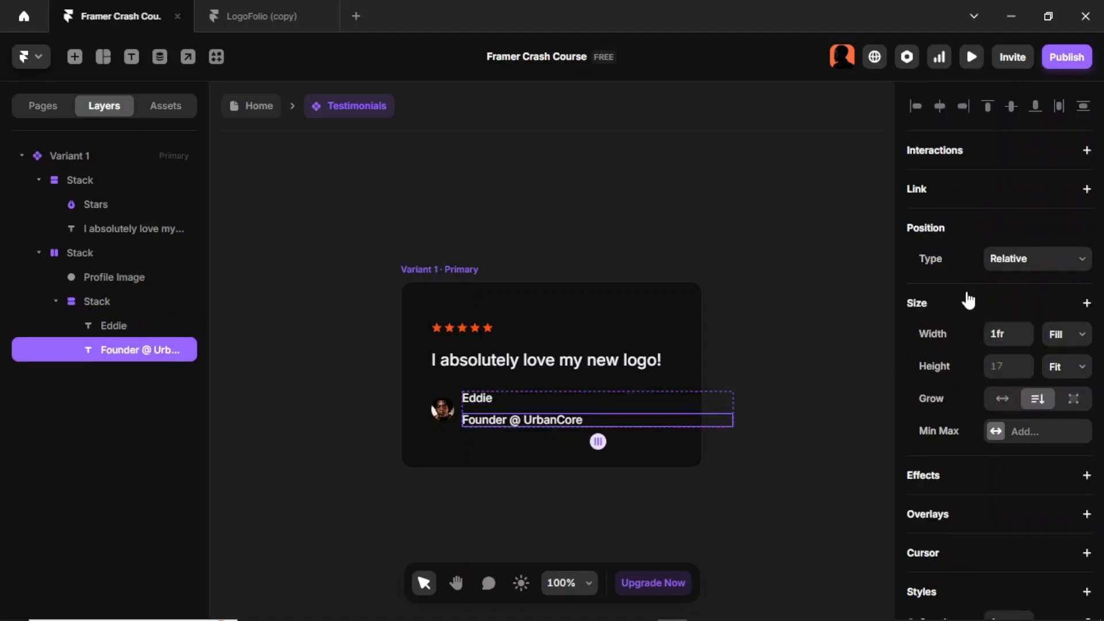
{"action": "scroll", "coordinate": [966, 314], "scroll_direction": "down", "scroll_amount": 8}
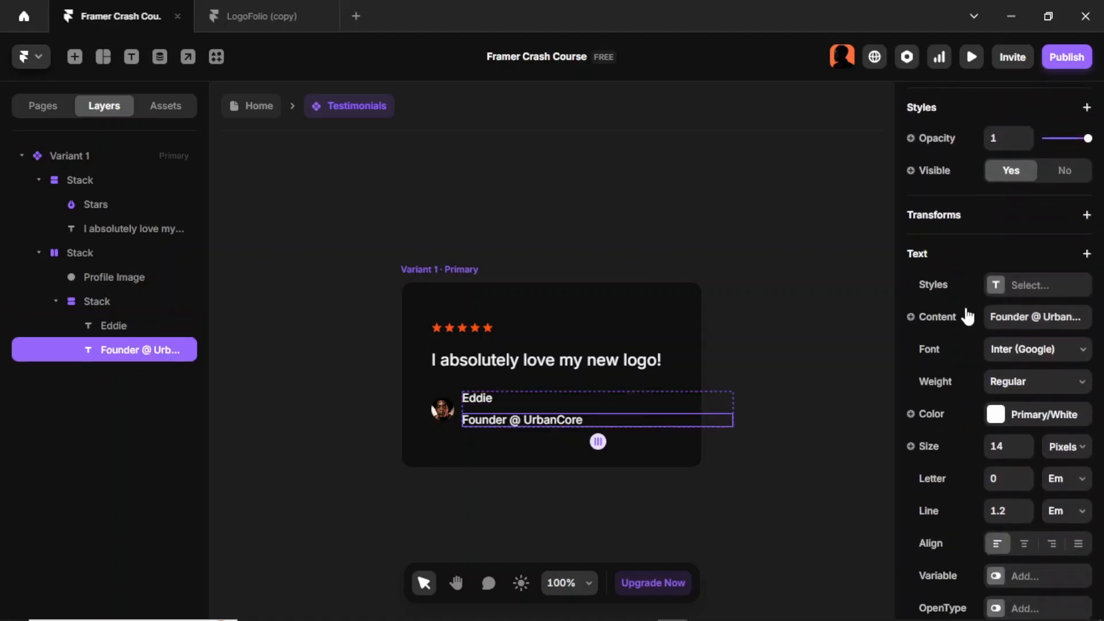
{"action": "left_click", "coordinate": [941, 325]}
{"action": "mouse_move", "coordinate": [931, 348]}
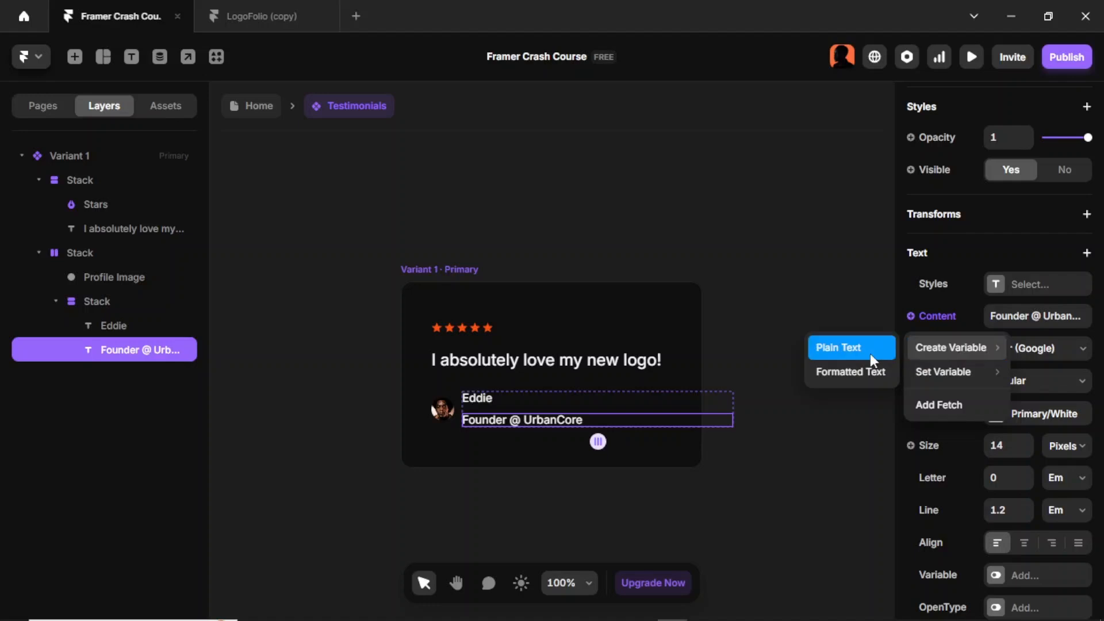
{"action": "left_click", "coordinate": [851, 346]}
{"action": "left_click", "coordinate": [820, 402]}
{"action": "key", "text": "Escape"}
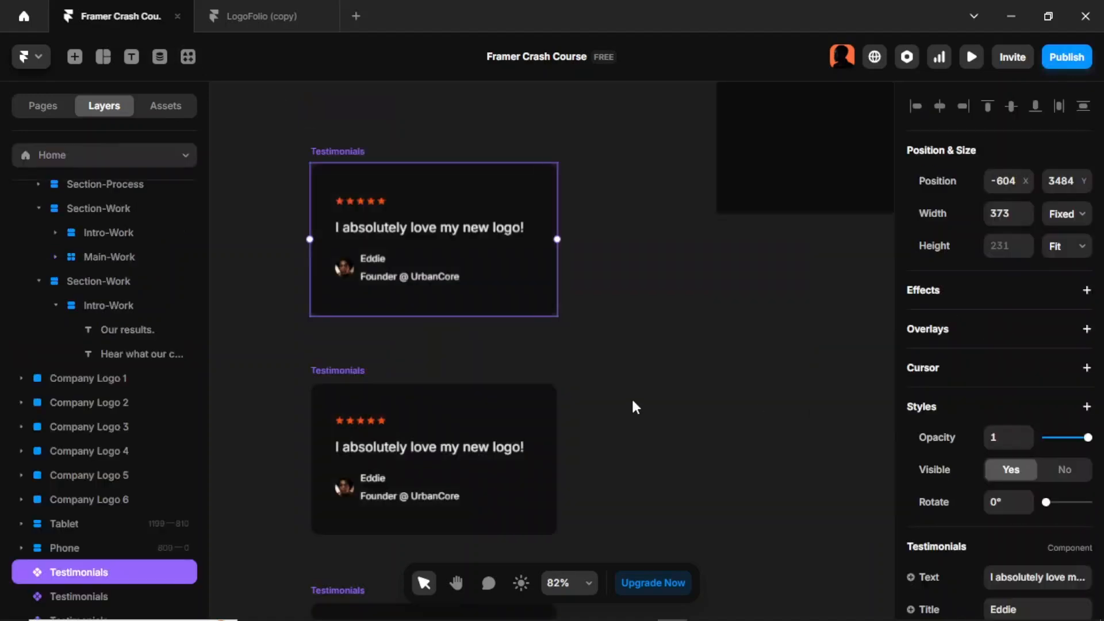
Step: Reopen the Testimonials component, create an image variable for the Profile Image's fill, and return to the Home page
{"action": "double_click", "coordinate": [465, 295]}
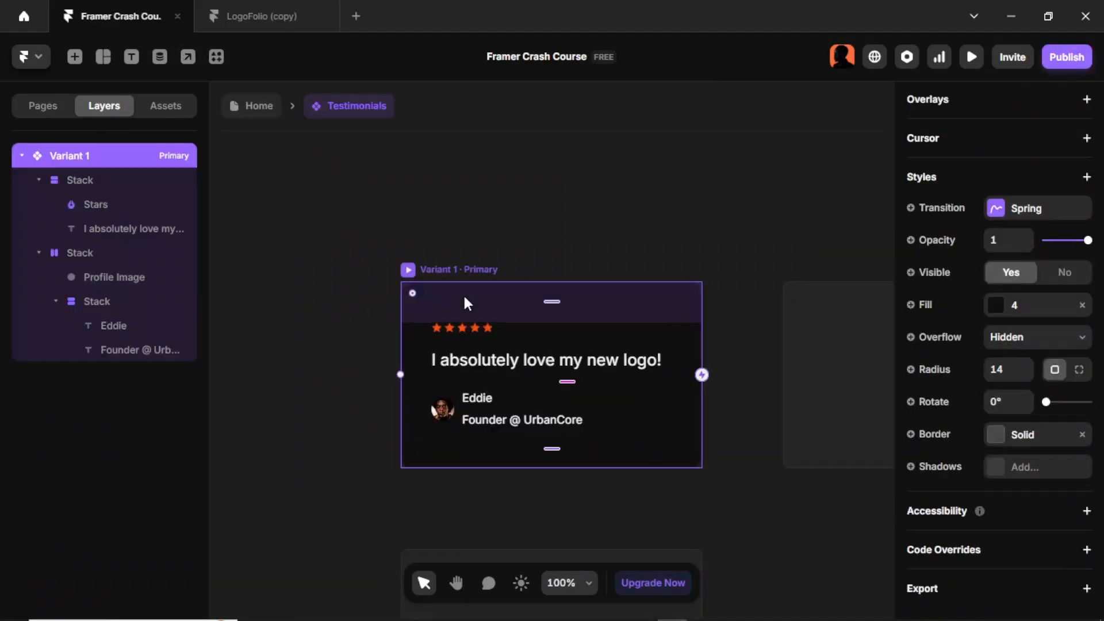
{"action": "left_click", "coordinate": [443, 411]}
{"action": "scroll", "coordinate": [949, 409], "scroll_direction": "down", "scroll_amount": 2}
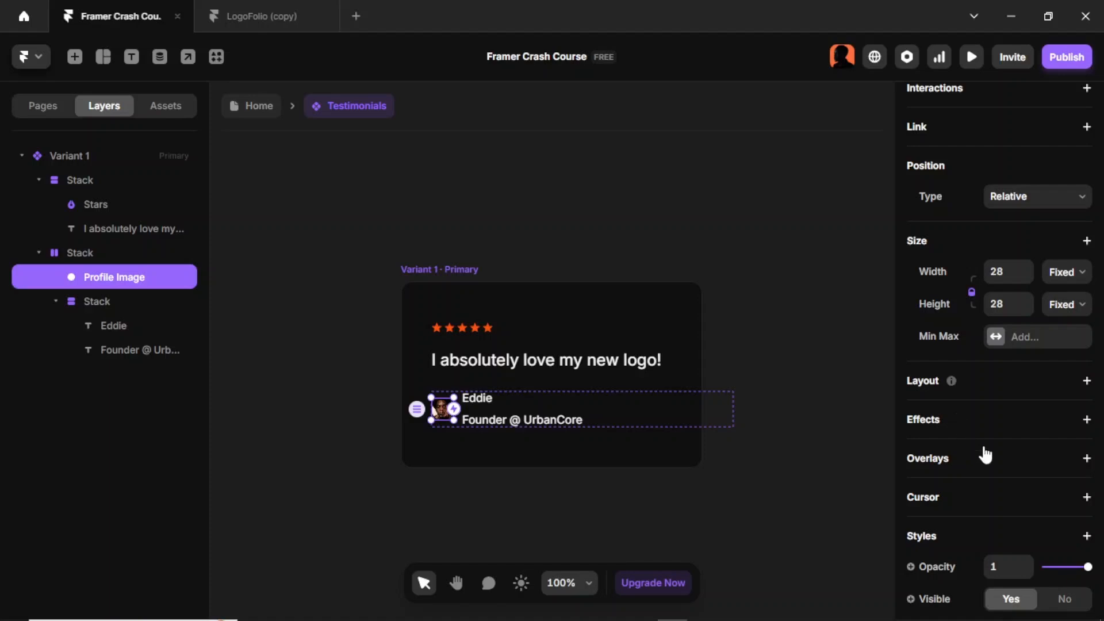
{"action": "scroll", "coordinate": [981, 453], "scroll_direction": "down", "scroll_amount": 5}
{"action": "left_click", "coordinate": [927, 424]}
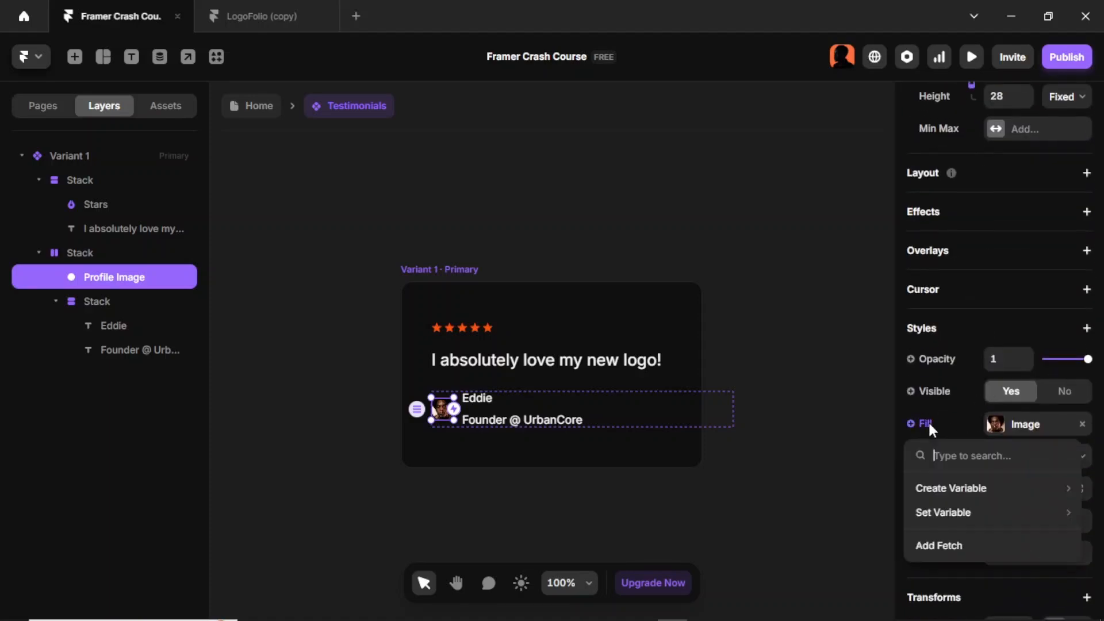
{"action": "mouse_move", "coordinate": [930, 492]}
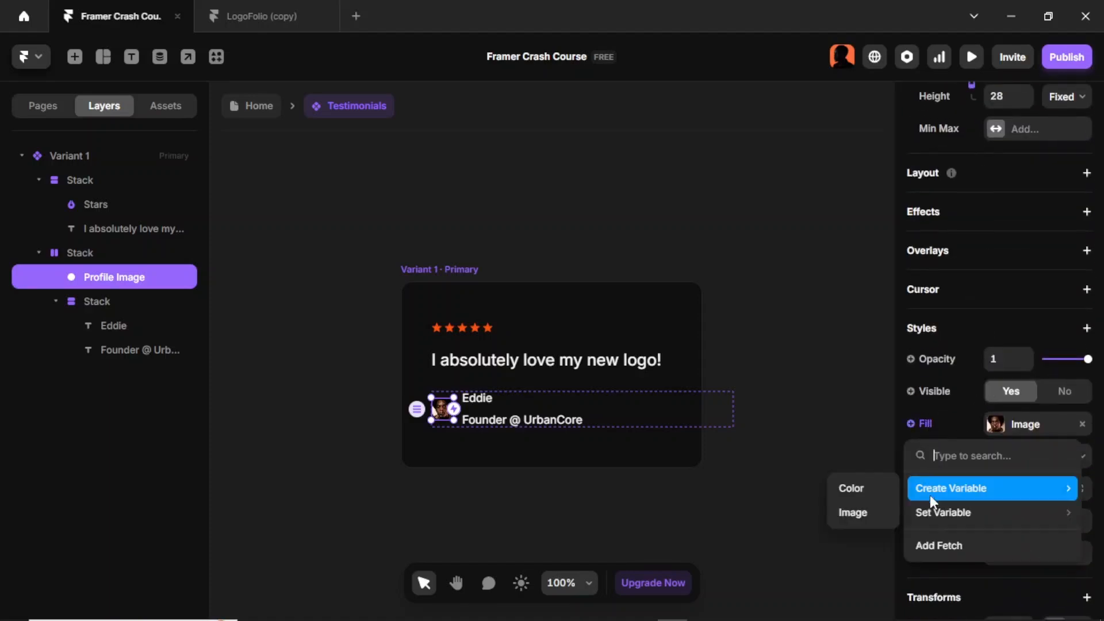
{"action": "left_click", "coordinate": [861, 513]}
{"action": "left_click", "coordinate": [861, 481]}
{"action": "left_click", "coordinate": [858, 482]}
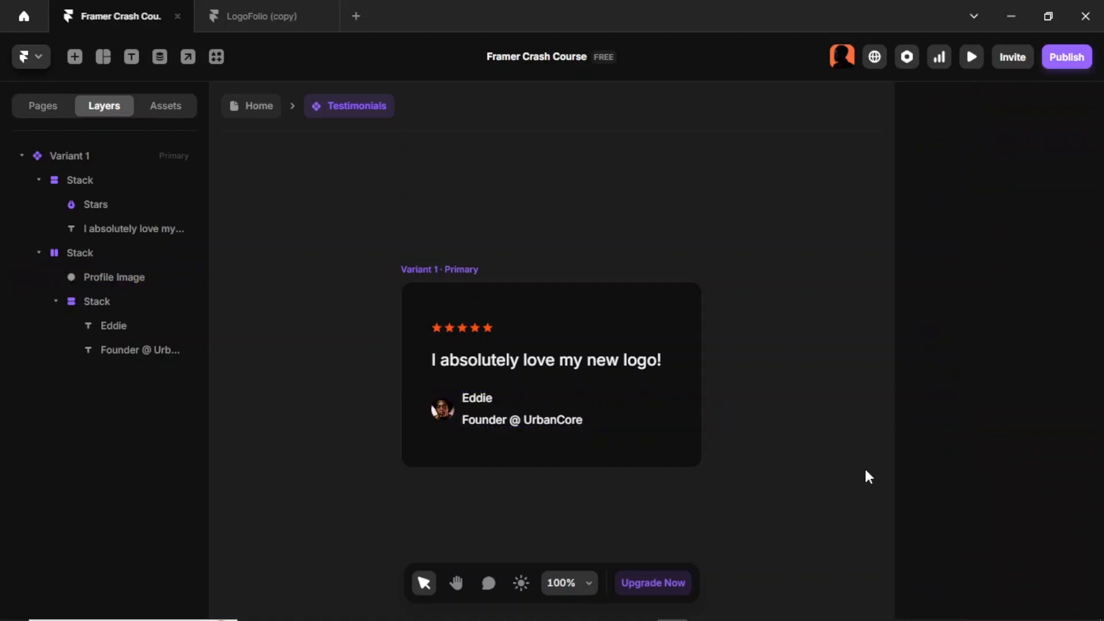
{"action": "key", "text": "Escape"}
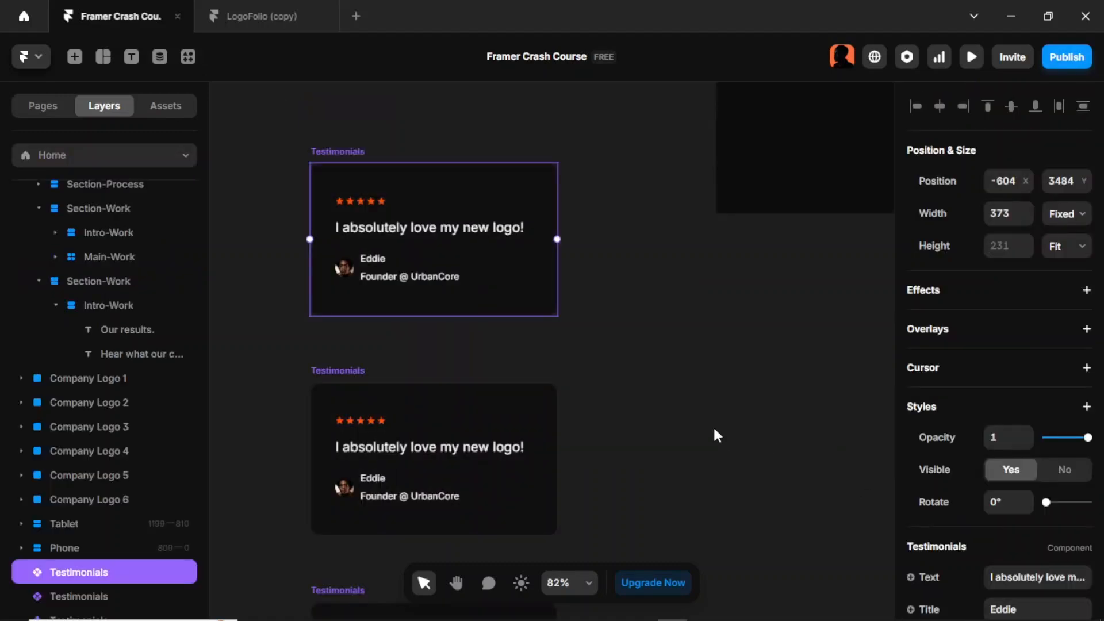
Step: Insert a Ticker element into the Intro-Work stack beneath the "Our results." heading and its subtitle
{"action": "scroll", "coordinate": [682, 396], "scroll_direction": "down", "scroll_amount": 3}
{"action": "scroll", "coordinate": [681, 403], "scroll_direction": "down", "scroll_amount": 5}
{"action": "key", "text": "Escape"}
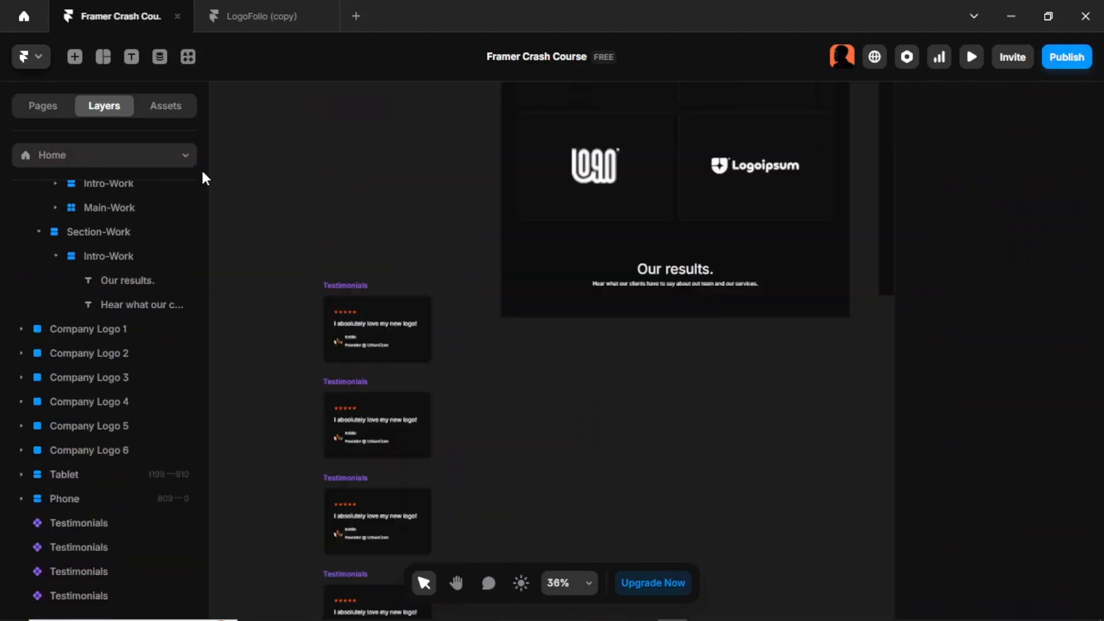
{"action": "left_click", "coordinate": [74, 56]}
{"action": "mouse_move", "coordinate": [88, 475]}
{"action": "mouse_move", "coordinate": [94, 503]}
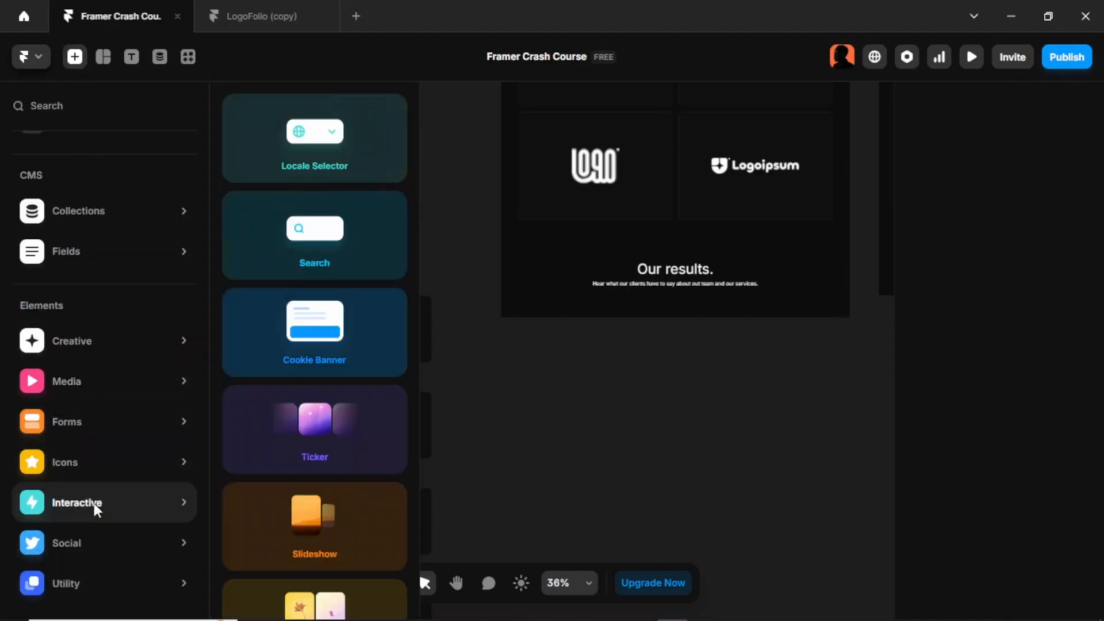
{"action": "left_click_drag", "start_coordinate": [320, 436], "coordinate": [687, 287]}
{"action": "left_click", "coordinate": [713, 394]}
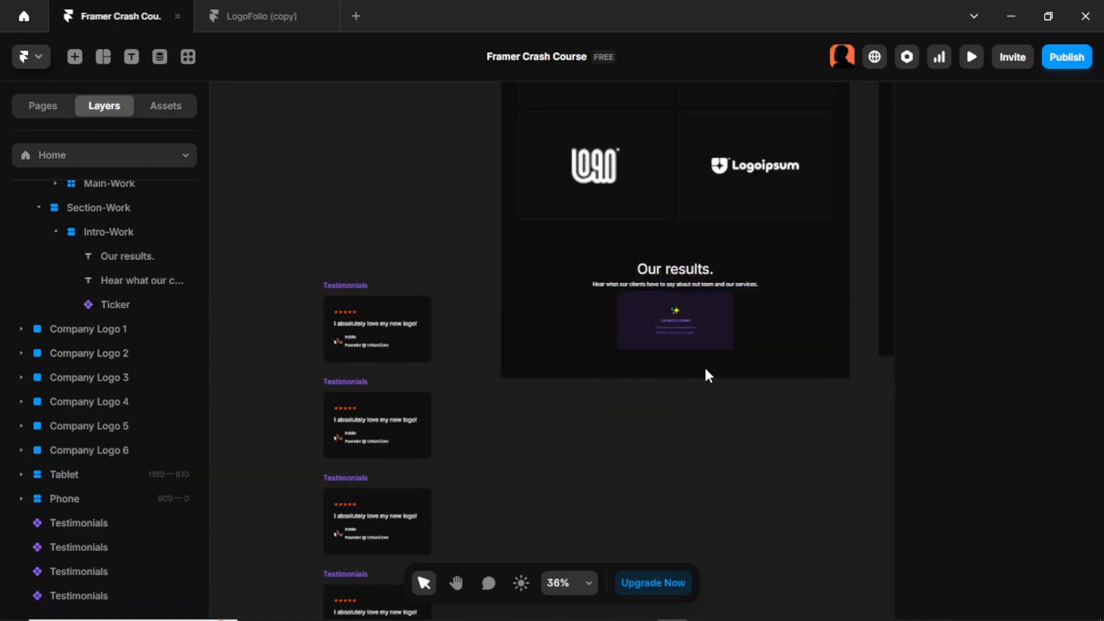
Step: Set the Ticker's width to Fill and stretch its height to 272
{"action": "left_click", "coordinate": [694, 343]}
{"action": "left_click", "coordinate": [1063, 257]}
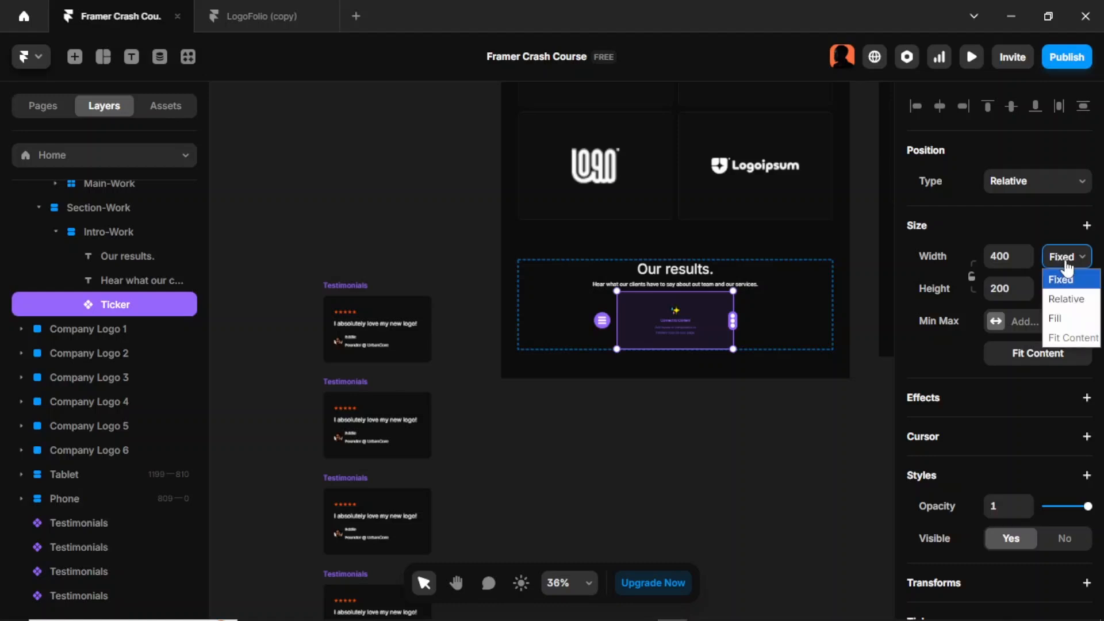
{"action": "left_click", "coordinate": [1073, 320]}
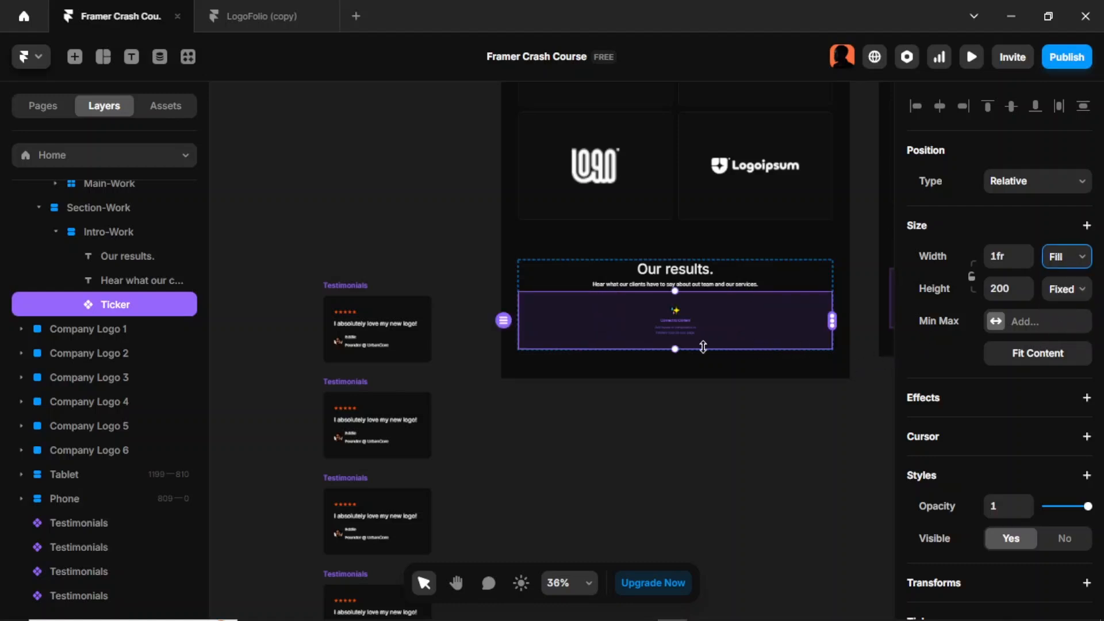
{"action": "left_click_drag", "start_coordinate": [684, 349], "coordinate": [683, 370]}
{"action": "left_click", "coordinate": [711, 423]}
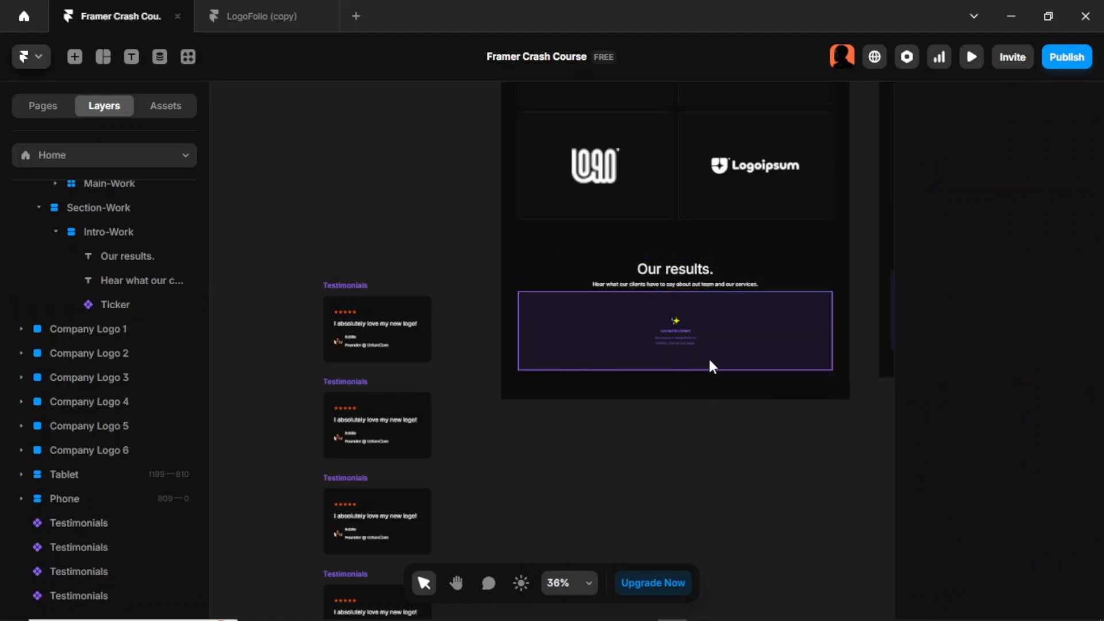
Step: Connect the four Testimonials cards to the Ticker as its content, top to bottom, and stretch the Ticker's height to 314
{"action": "left_click", "coordinate": [713, 361]}
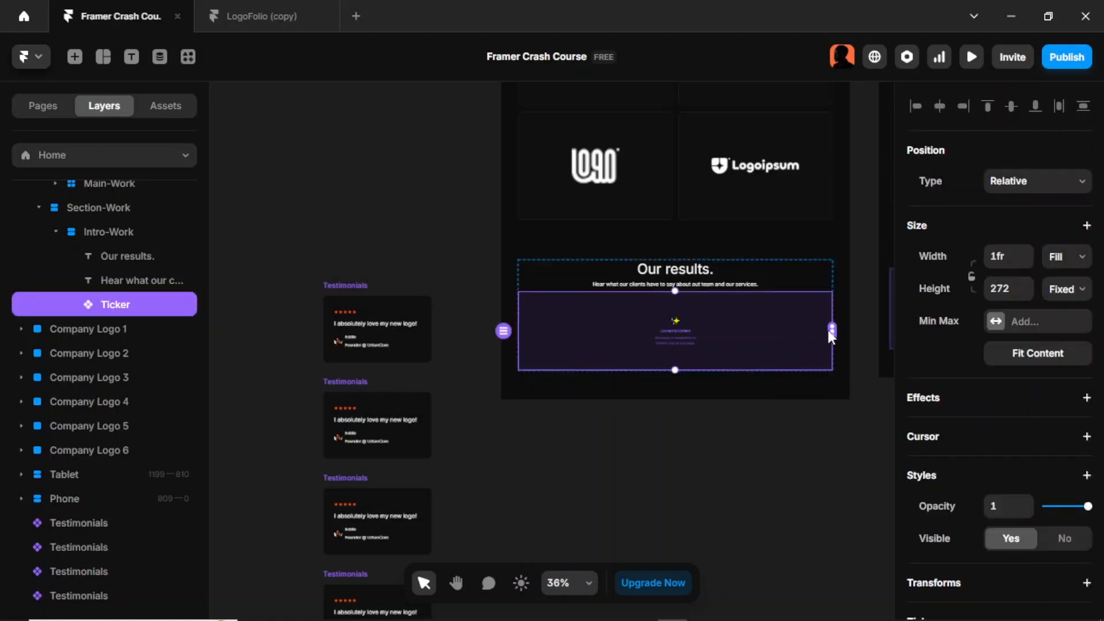
{"action": "left_click_drag", "start_coordinate": [832, 330], "coordinate": [331, 336]}
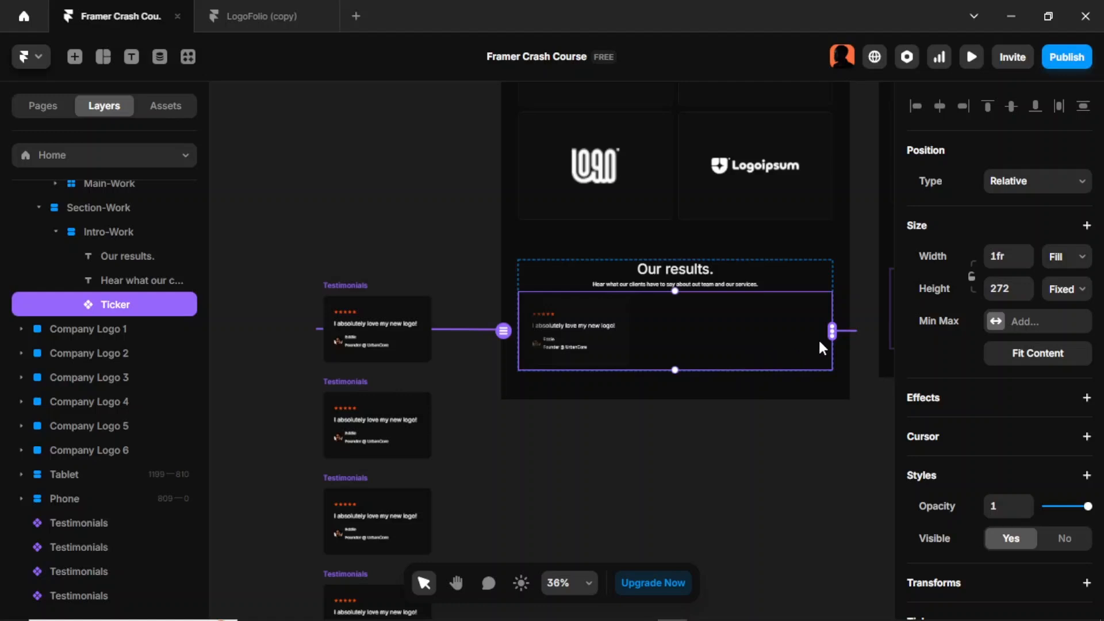
{"action": "mouse_move", "coordinate": [832, 331]}
{"action": "left_mouse_down"}
{"action": "mouse_move", "coordinate": [662, 380]}
{"action": "mouse_move", "coordinate": [446, 425]}
{"action": "mouse_move", "coordinate": [440, 415]}
{"action": "left_mouse_up"}
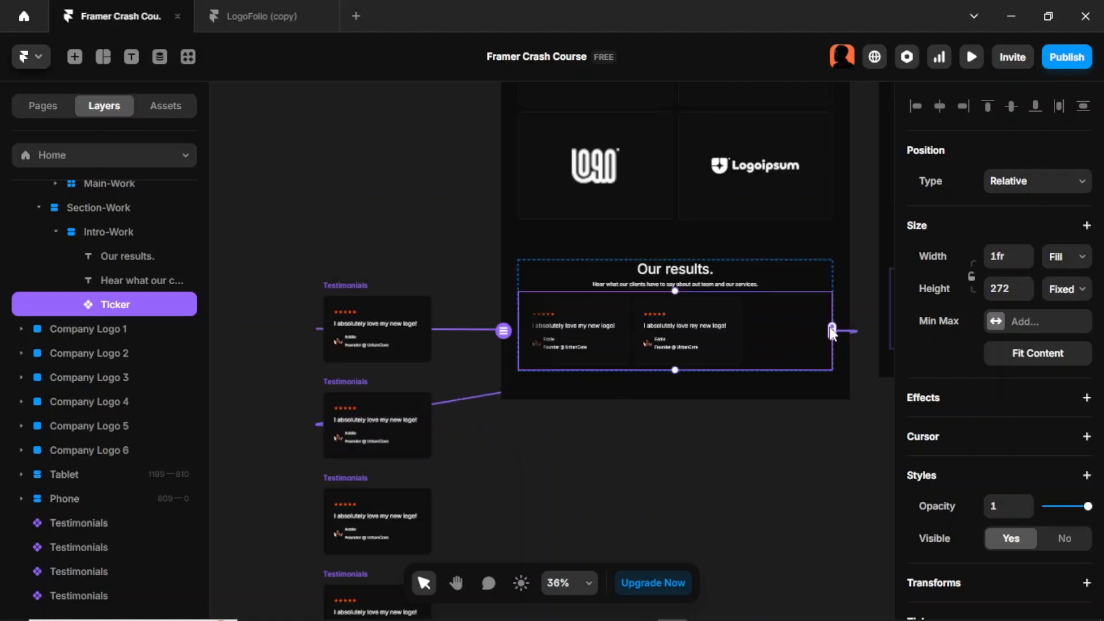
{"action": "left_click_drag", "start_coordinate": [832, 332], "coordinate": [413, 527]}
{"action": "scroll", "coordinate": [616, 406], "scroll_direction": "down", "scroll_amount": 1}
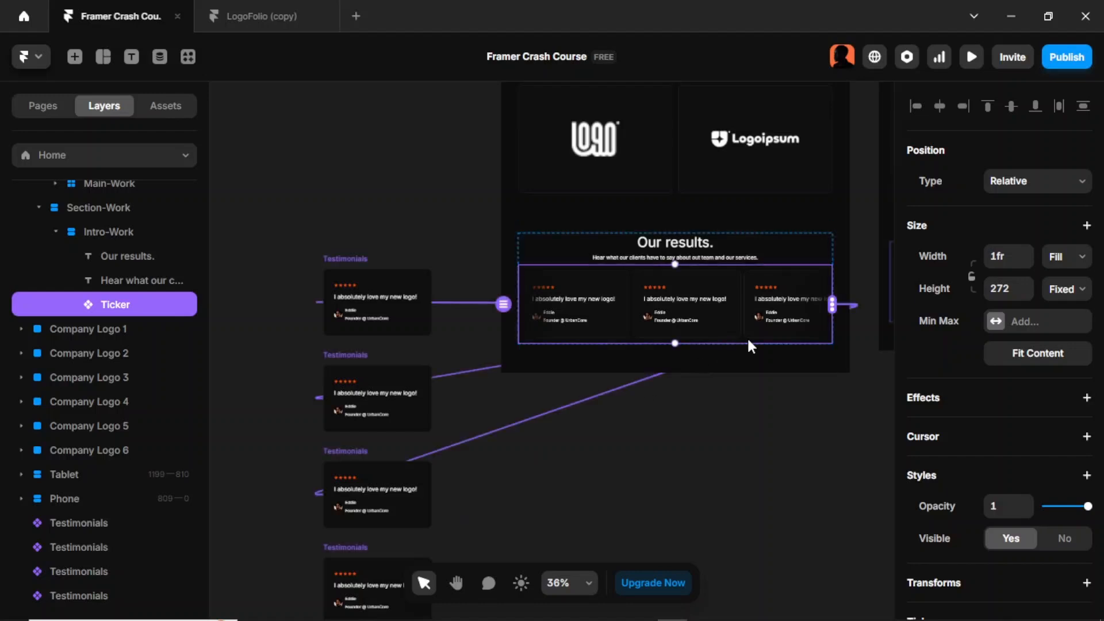
{"action": "scroll", "coordinate": [748, 344], "scroll_direction": "down", "scroll_amount": 1}
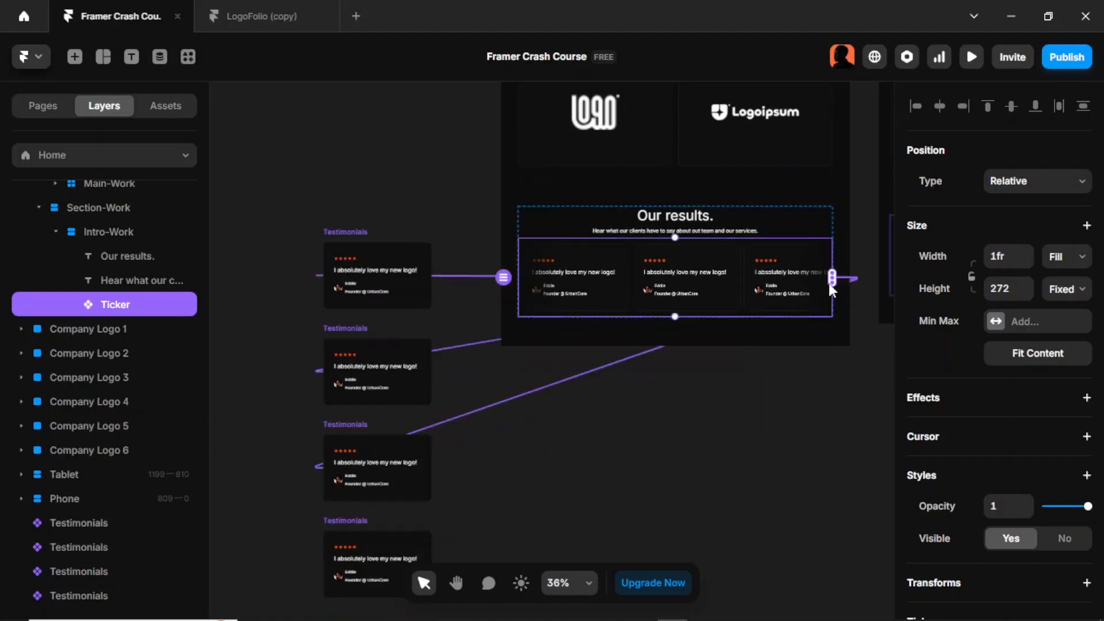
{"action": "left_click_drag", "start_coordinate": [830, 283], "coordinate": [426, 556]}
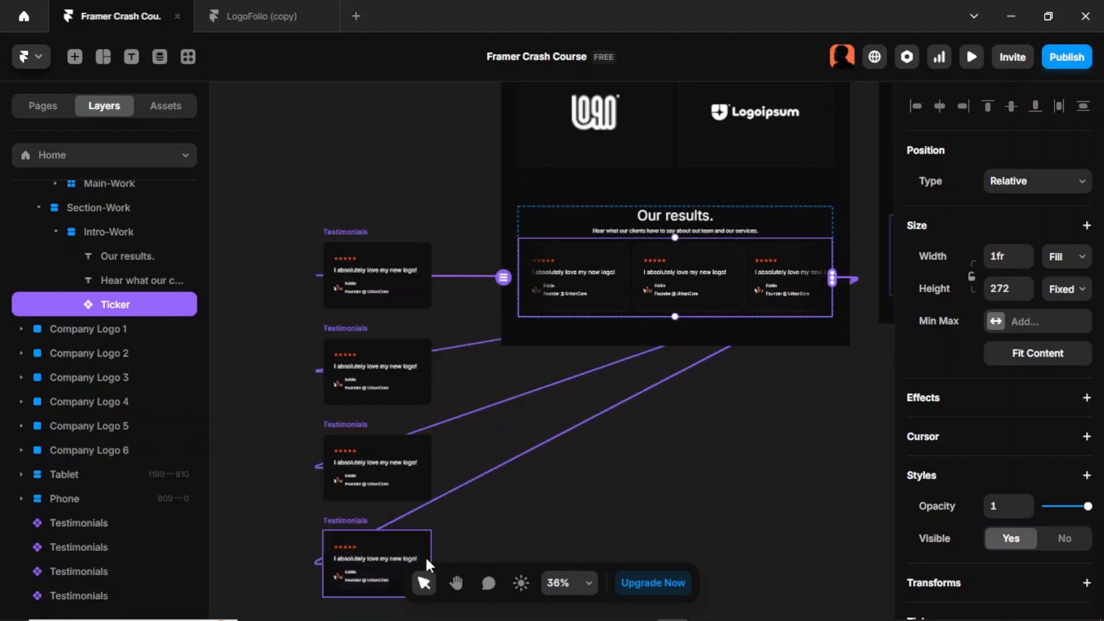
{"action": "left_click", "coordinate": [599, 485]}
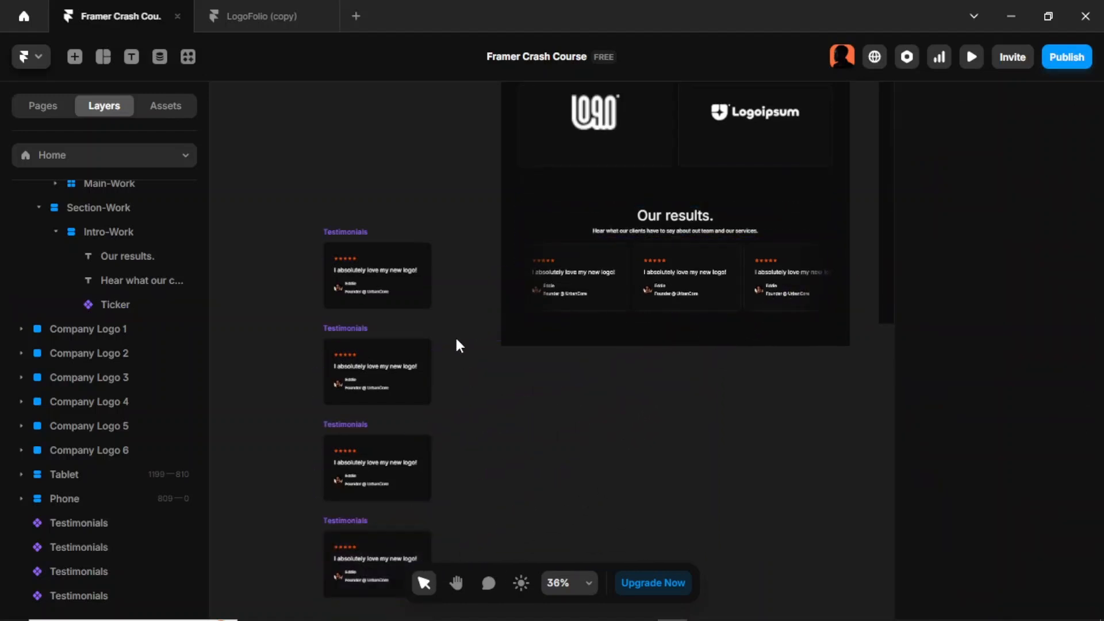
{"action": "left_click", "coordinate": [684, 305]}
{"action": "left_click_drag", "start_coordinate": [683, 316], "coordinate": [681, 331]}
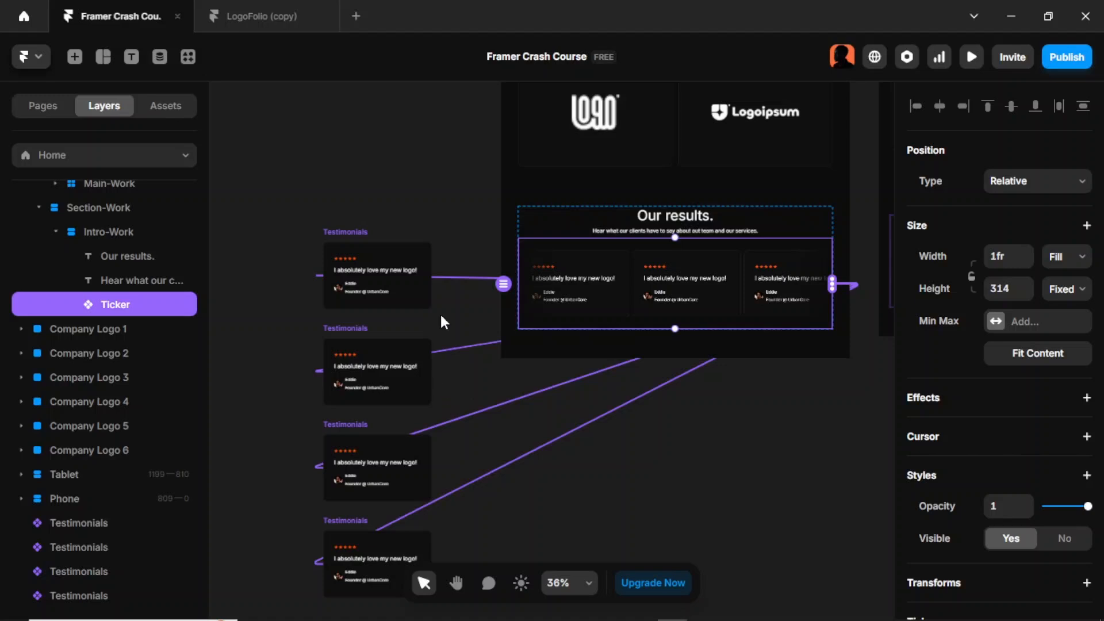
Step: Switch to the LogoFolio (copy) project, leave the Testimonial component for the Home page, and examine its Testimonial cards
{"action": "scroll", "coordinate": [397, 365], "scroll_direction": "up", "scroll_amount": 5}
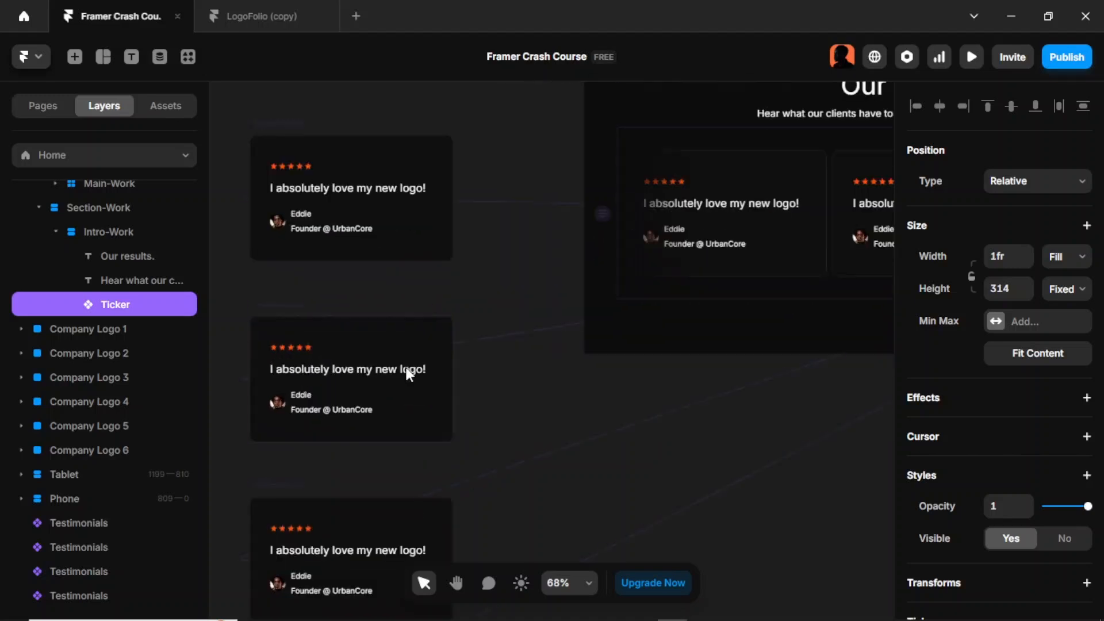
{"action": "scroll", "coordinate": [403, 345], "scroll_direction": "left", "scroll_amount": 3}
{"action": "left_click", "coordinate": [274, 19]}
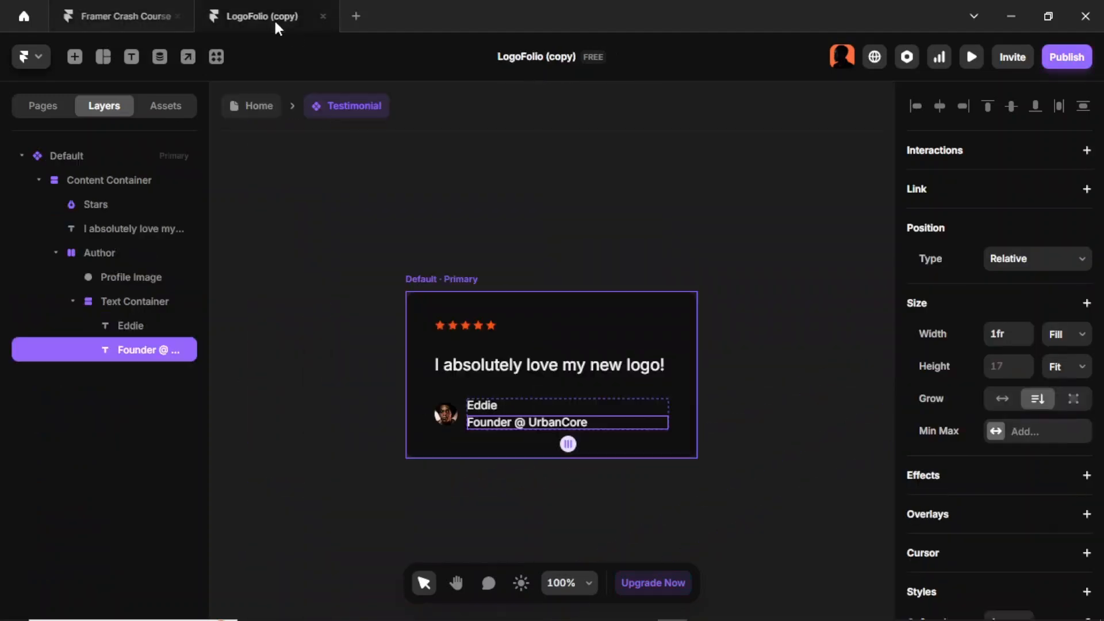
{"action": "left_click", "coordinate": [440, 508]}
{"action": "key", "text": "Escape"}
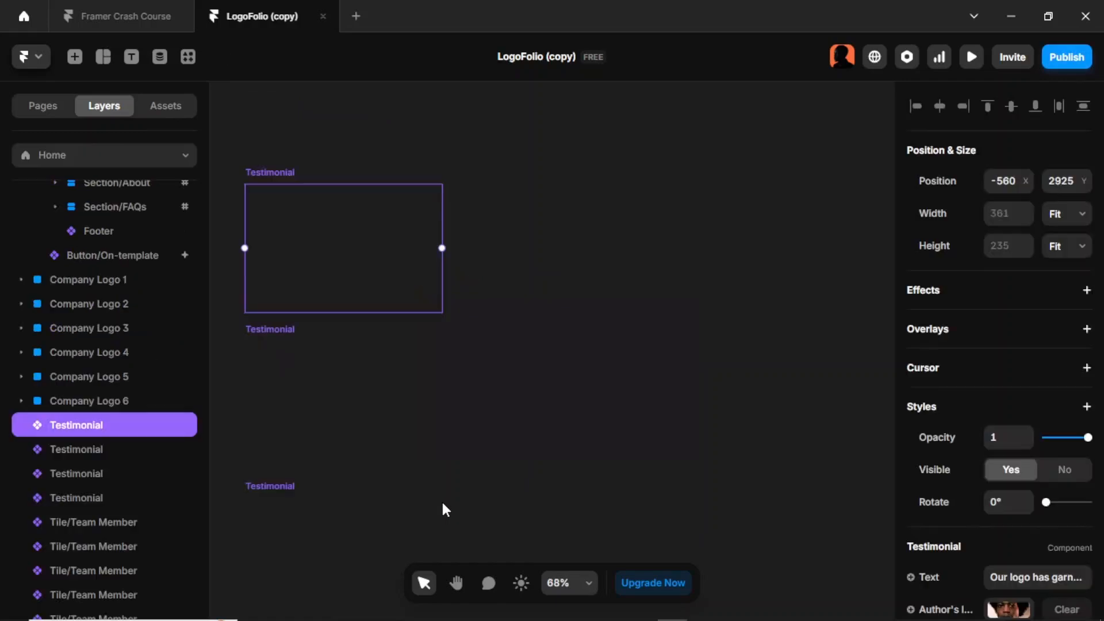
{"action": "scroll", "coordinate": [402, 411], "scroll_direction": "down", "scroll_amount": 3}
{"action": "left_click", "coordinate": [403, 436]}
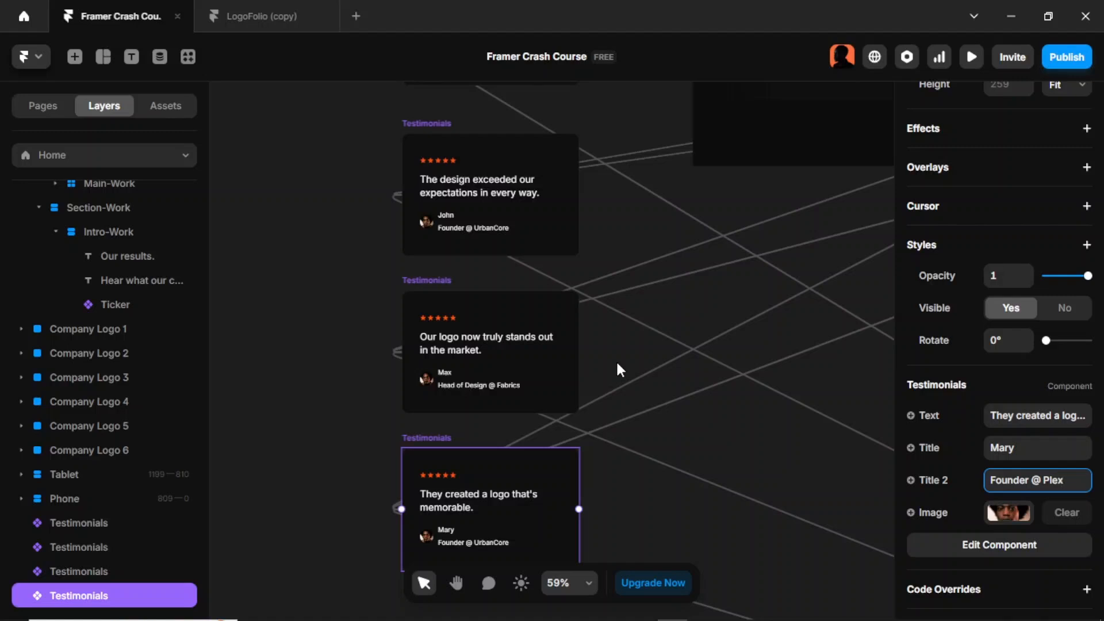
Step: Commit "Founder @ Plex" as Title 2 of the "They created a logo that's memorable." card and look over the edited cards
{"action": "left_click", "coordinate": [607, 330]}
{"action": "scroll", "coordinate": [602, 316], "scroll_direction": "up", "scroll_amount": 5}
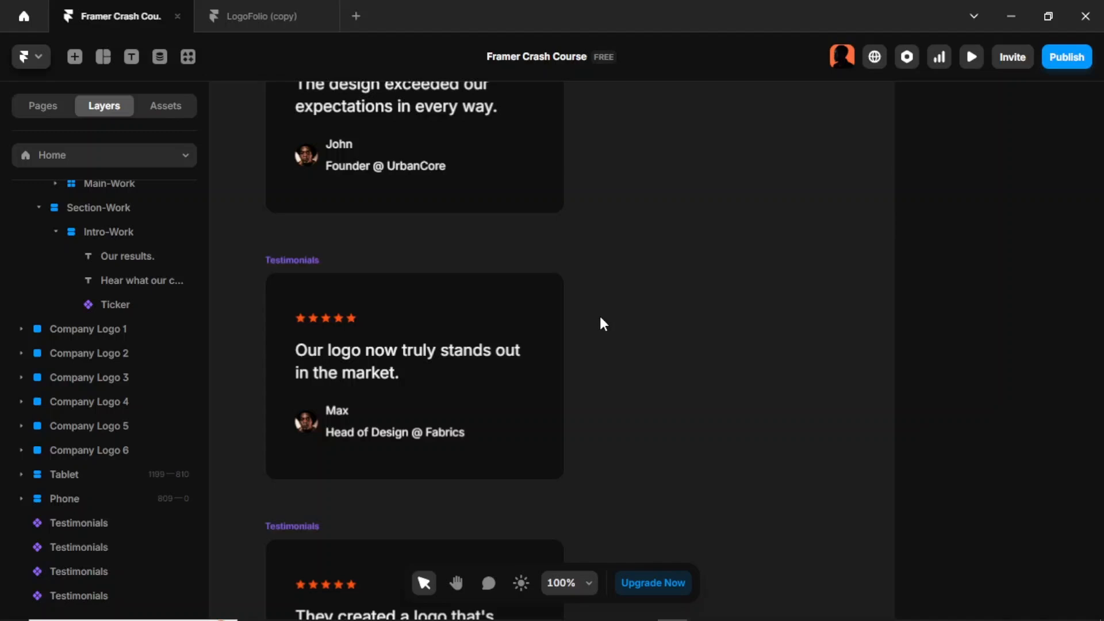
{"action": "scroll", "coordinate": [599, 317], "scroll_direction": "left", "scroll_amount": 2}
{"action": "scroll", "coordinate": [600, 317], "scroll_direction": "up", "scroll_amount": 5}
{"action": "scroll", "coordinate": [599, 314], "scroll_direction": "down", "scroll_amount": 3}
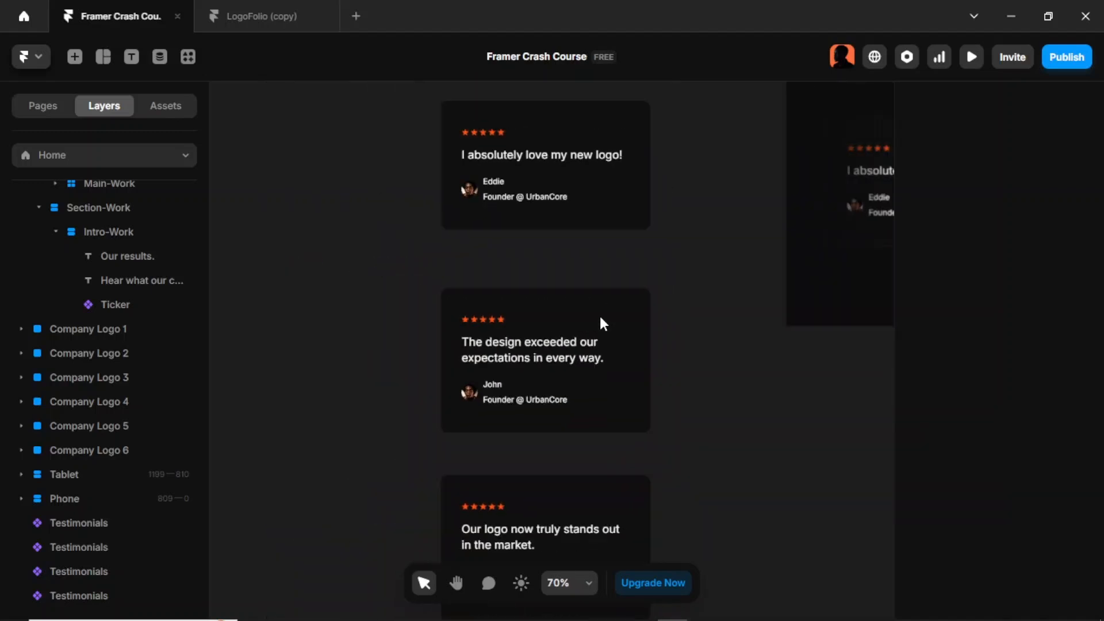
{"action": "scroll", "coordinate": [599, 314], "scroll_direction": "up", "scroll_amount": 3}
{"action": "scroll", "coordinate": [599, 314], "scroll_direction": "down", "scroll_amount": 2}
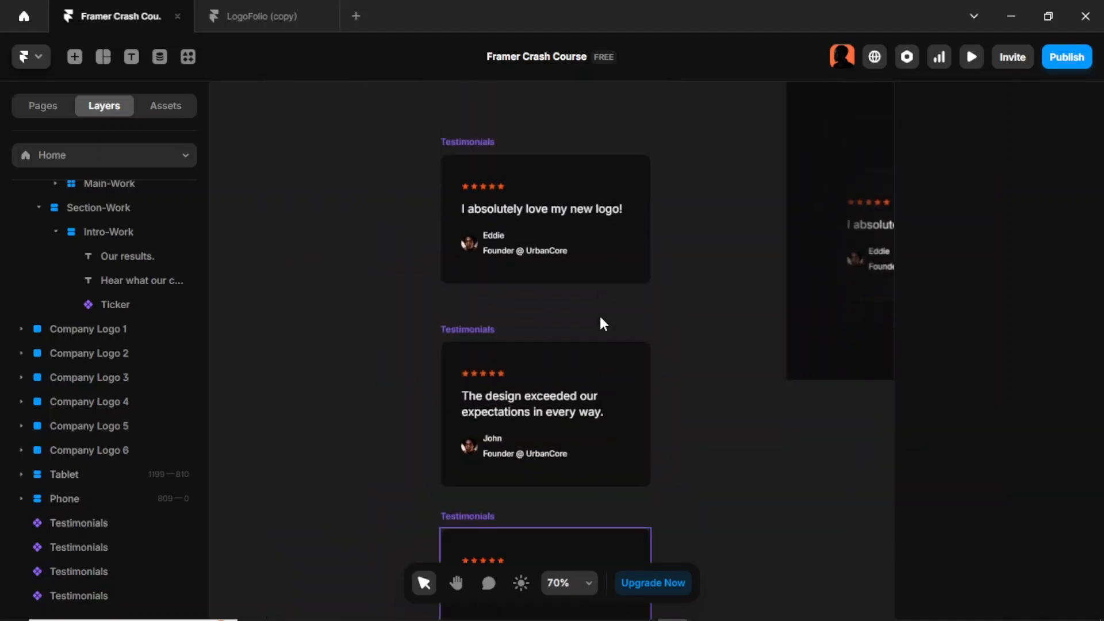
Step: Replace the image of the "The design exceeded our expectations in every way." card with the Lummi plugin's photo of a person in a blue jacket
{"action": "left_click", "coordinate": [469, 441]}
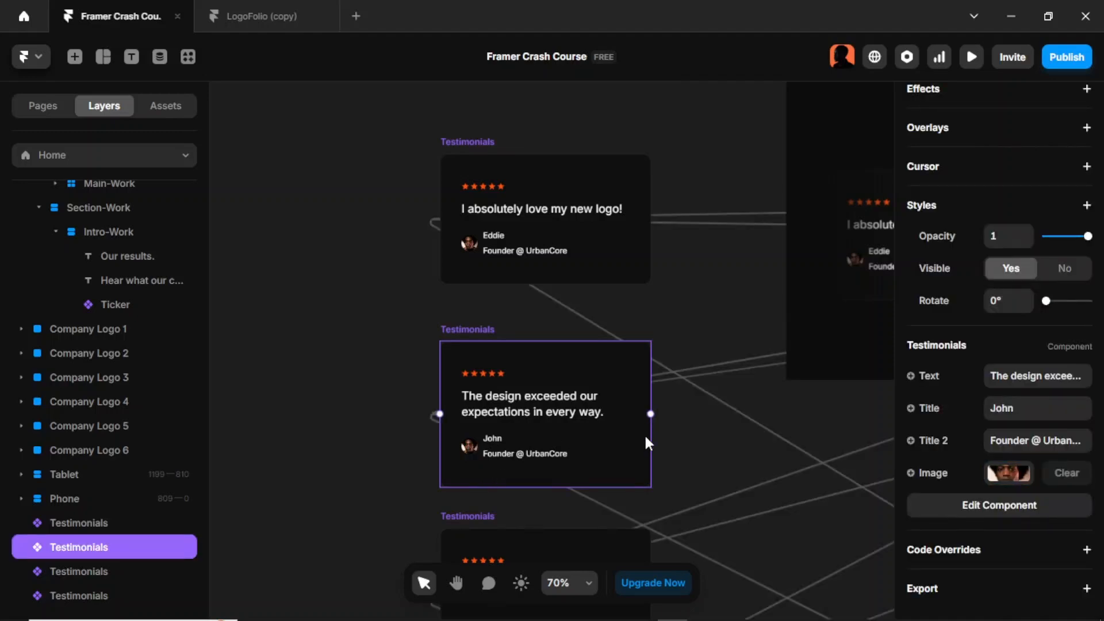
{"action": "left_click", "coordinate": [1005, 484]}
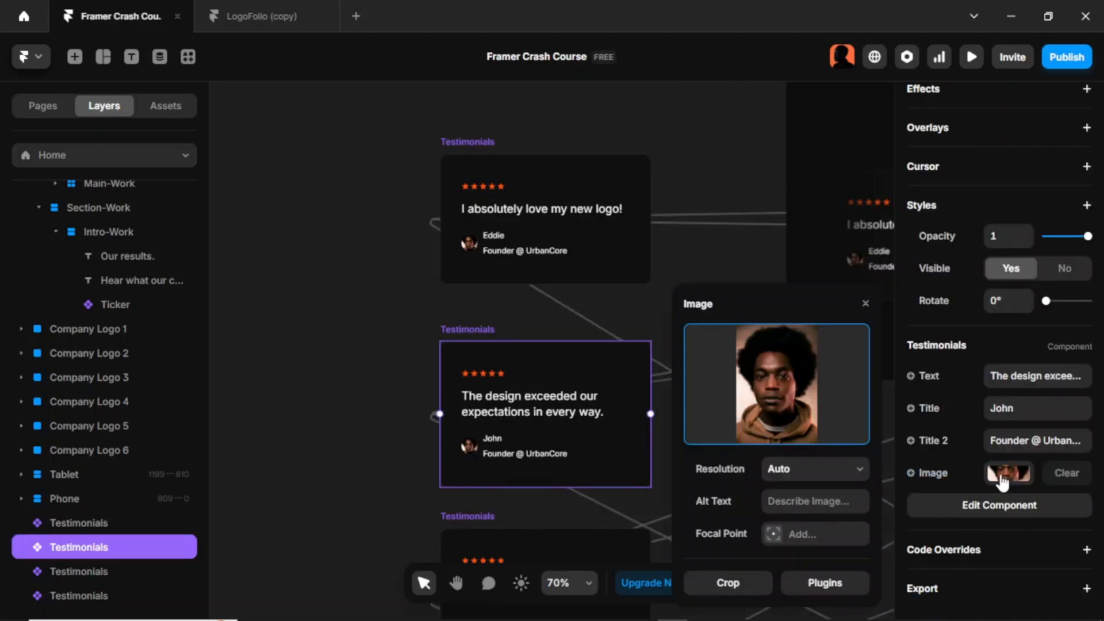
{"action": "left_click", "coordinate": [786, 394]}
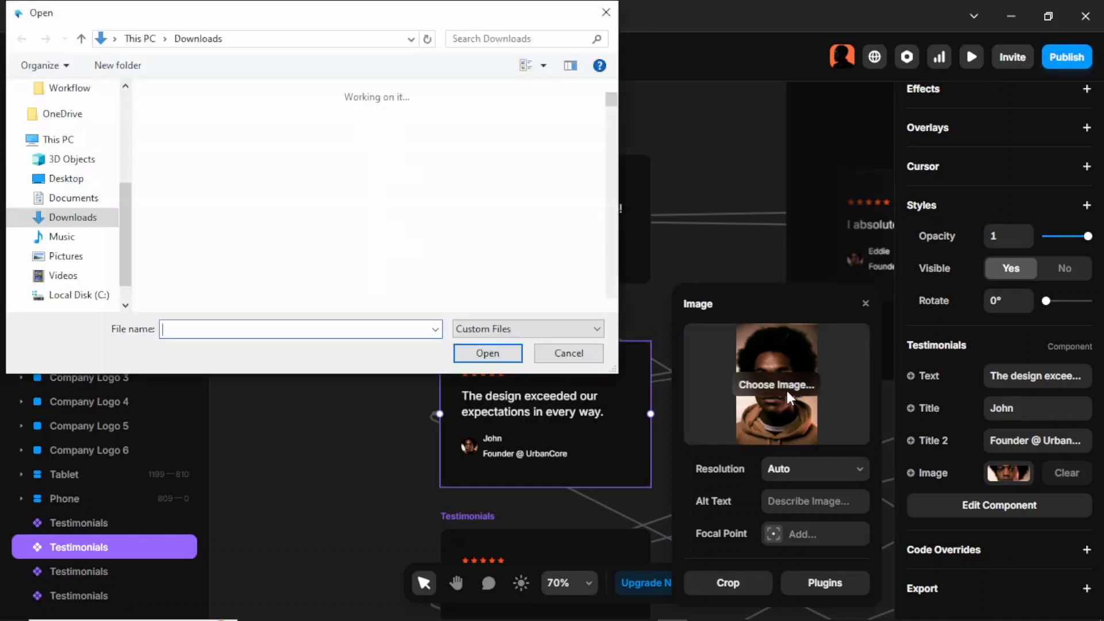
{"action": "left_click", "coordinate": [606, 12]}
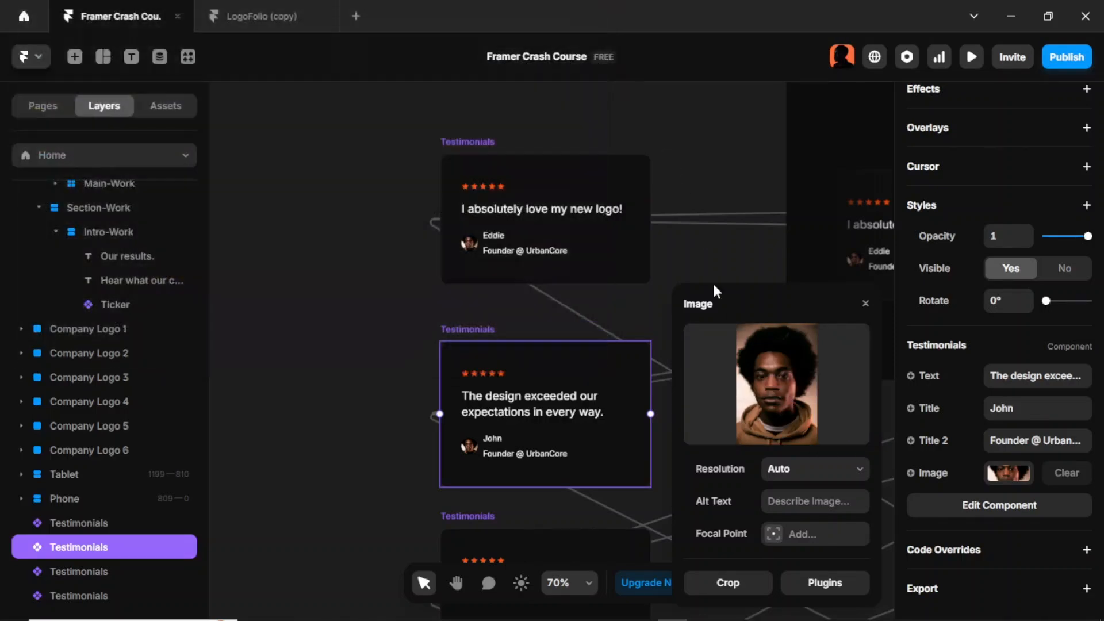
{"action": "left_click", "coordinate": [826, 583]}
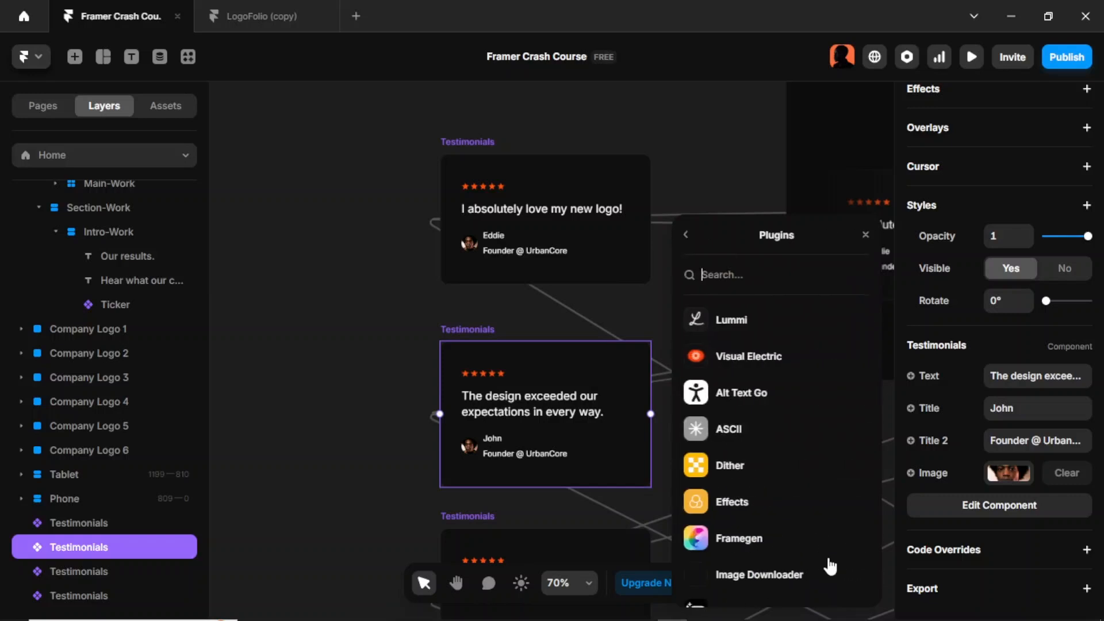
{"action": "scroll", "coordinate": [770, 342], "scroll_direction": "down", "scroll_amount": 3}
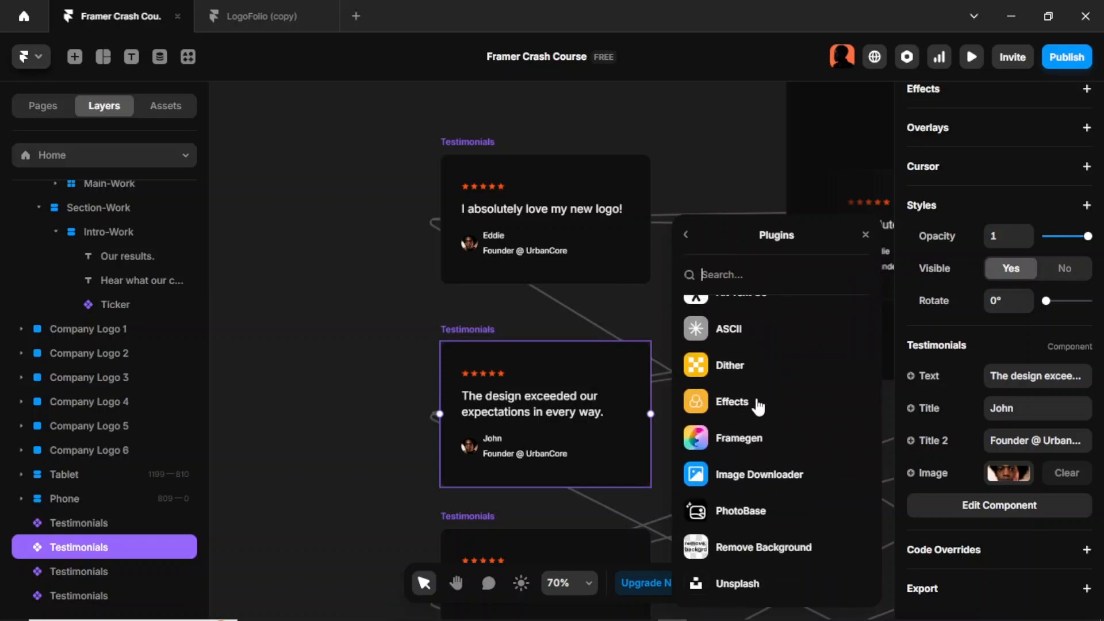
{"action": "scroll", "coordinate": [758, 407], "scroll_direction": "up", "scroll_amount": 2}
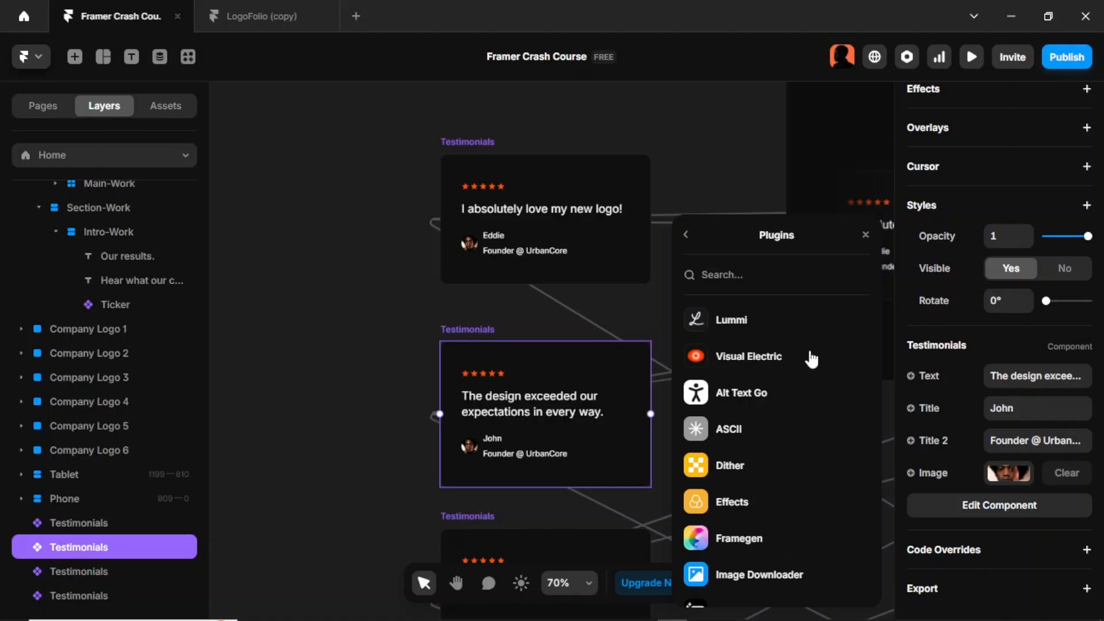
{"action": "left_click", "coordinate": [760, 320]}
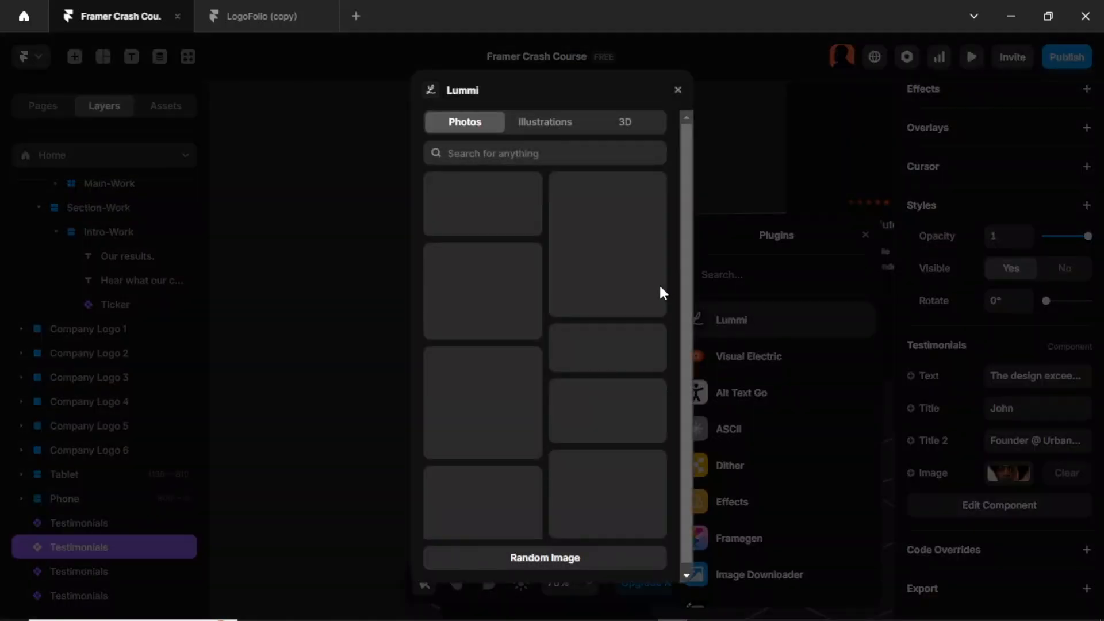
{"action": "scroll", "coordinate": [642, 310], "scroll_direction": "down", "scroll_amount": 4}
{"action": "scroll", "coordinate": [640, 304], "scroll_direction": "down", "scroll_amount": 5}
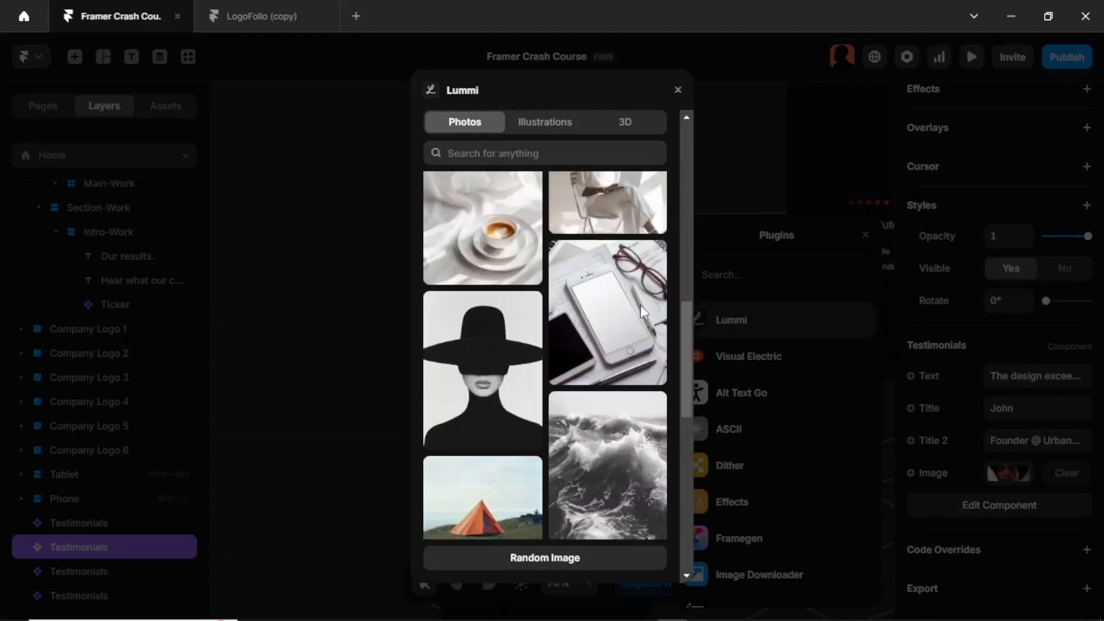
{"action": "left_click", "coordinate": [497, 330]}
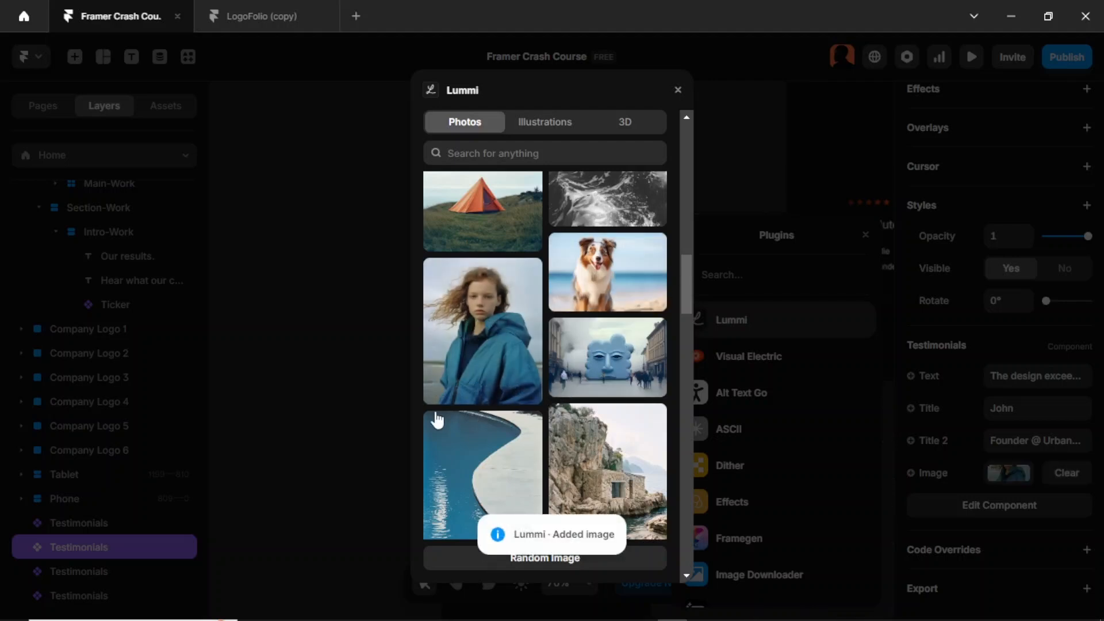
{"action": "left_click", "coordinate": [360, 330]}
Step: Replace the image of the "Our logo now truly stands out in the market." card with Lummi's portrait of a curly-haired woman in a black turtleneck
{"action": "scroll", "coordinate": [516, 353], "scroll_direction": "down", "scroll_amount": 4}
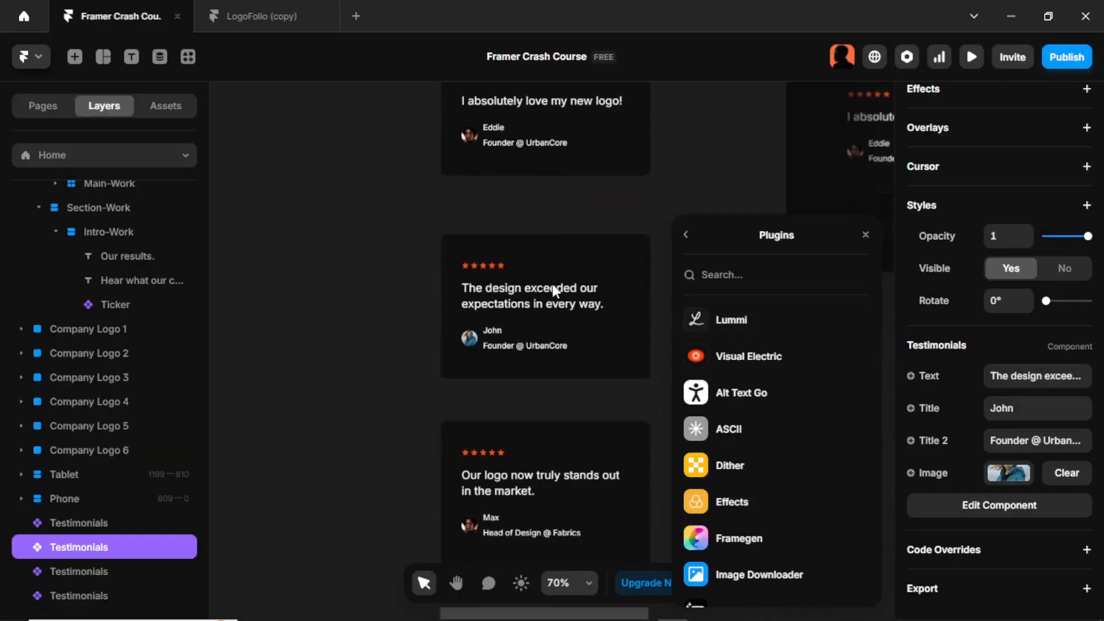
{"action": "left_click", "coordinate": [498, 396]}
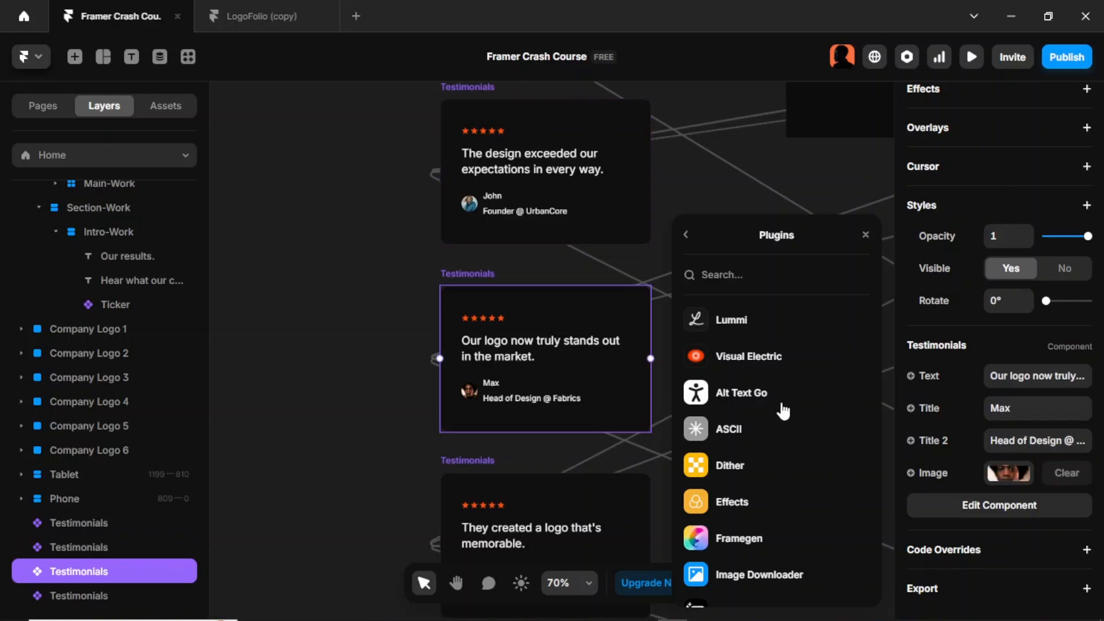
{"action": "left_click", "coordinate": [1005, 473]}
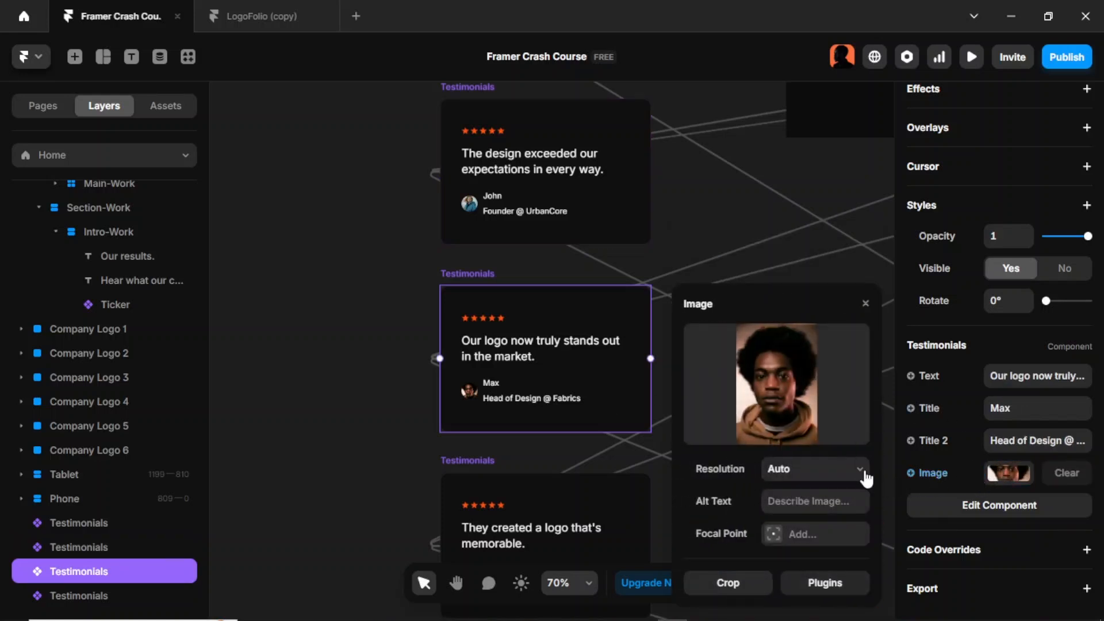
{"action": "left_click", "coordinate": [826, 579]}
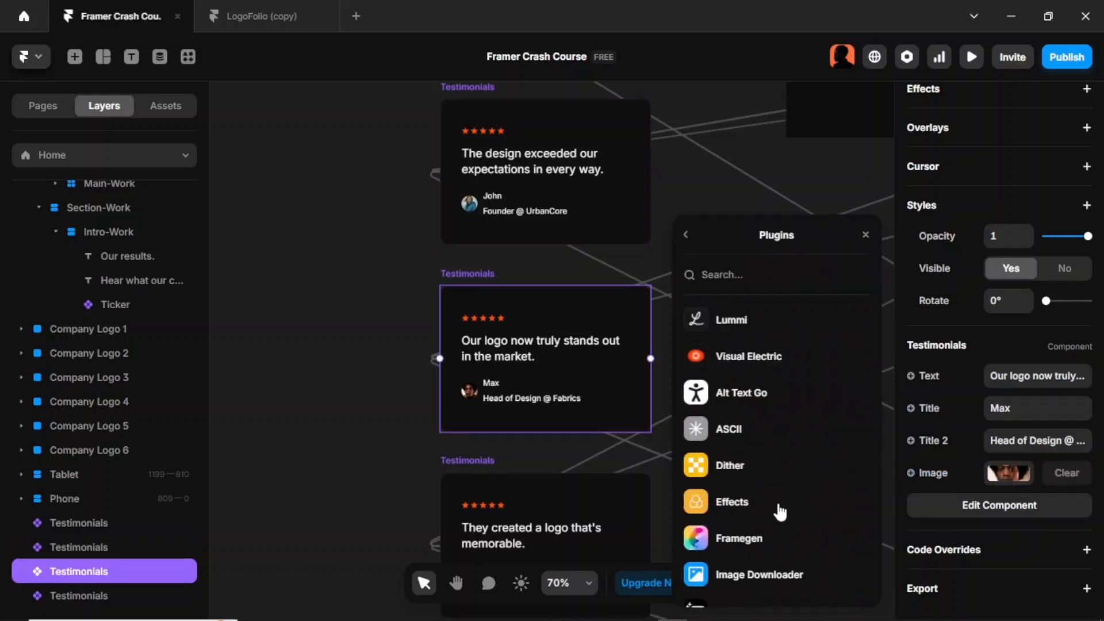
{"action": "left_click", "coordinate": [754, 322]}
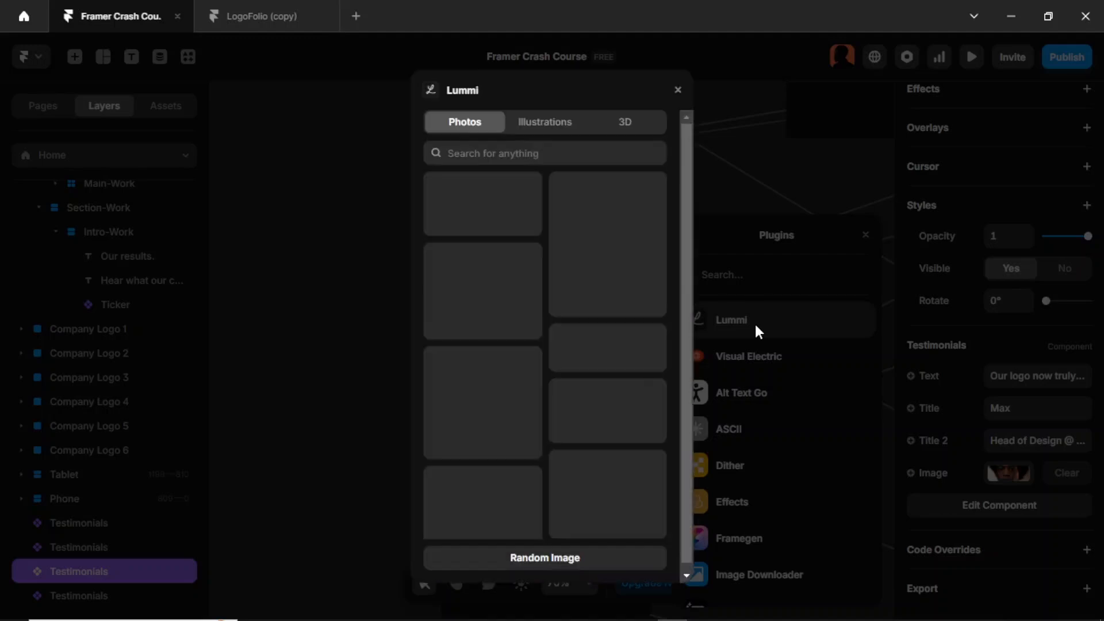
{"action": "scroll", "coordinate": [605, 341], "scroll_direction": "down", "scroll_amount": 10}
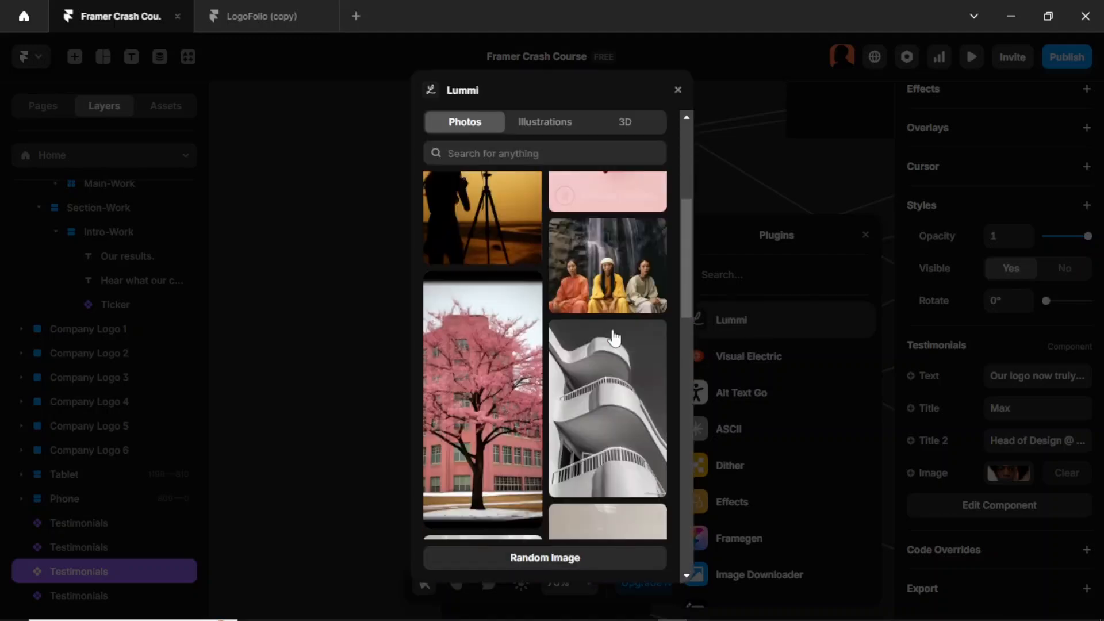
{"action": "scroll", "coordinate": [604, 341], "scroll_direction": "down", "scroll_amount": 5}
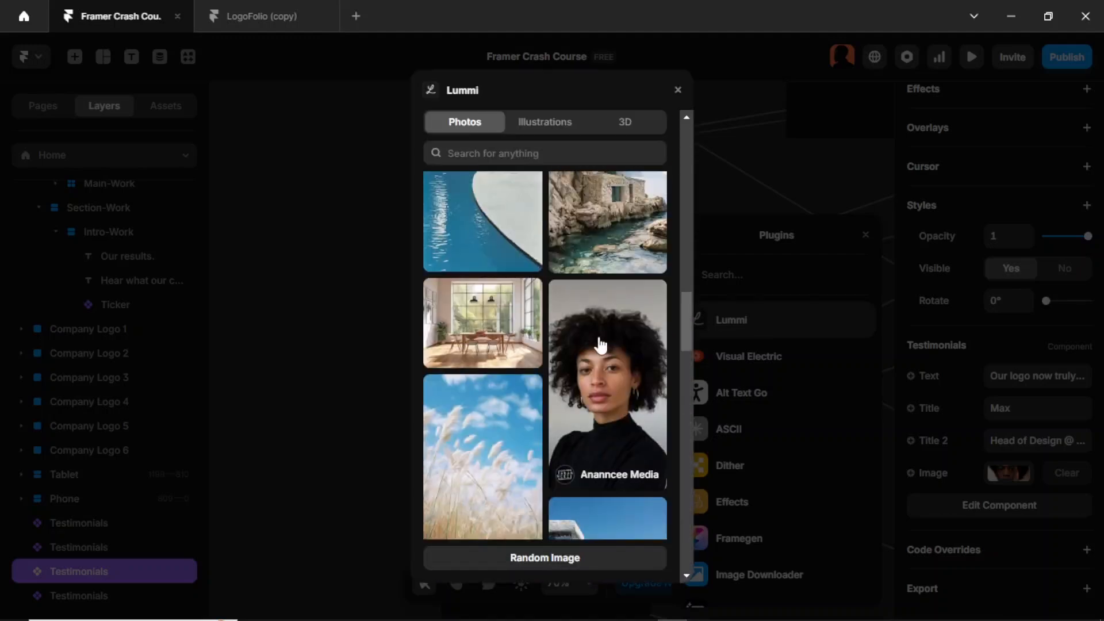
{"action": "left_click", "coordinate": [601, 346]}
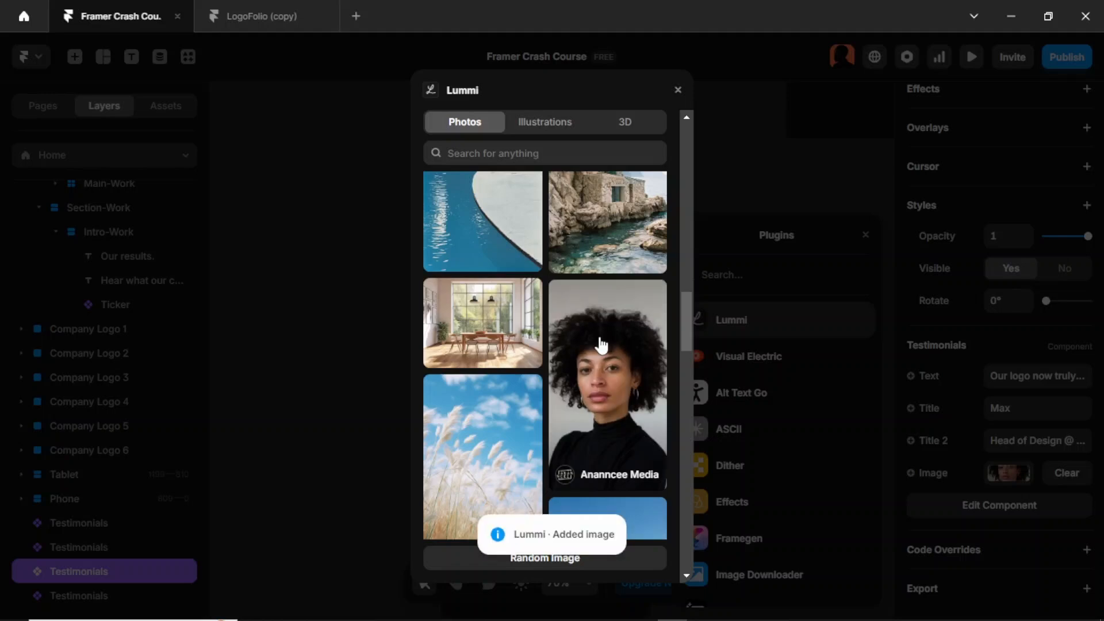
{"action": "left_click", "coordinate": [373, 345]}
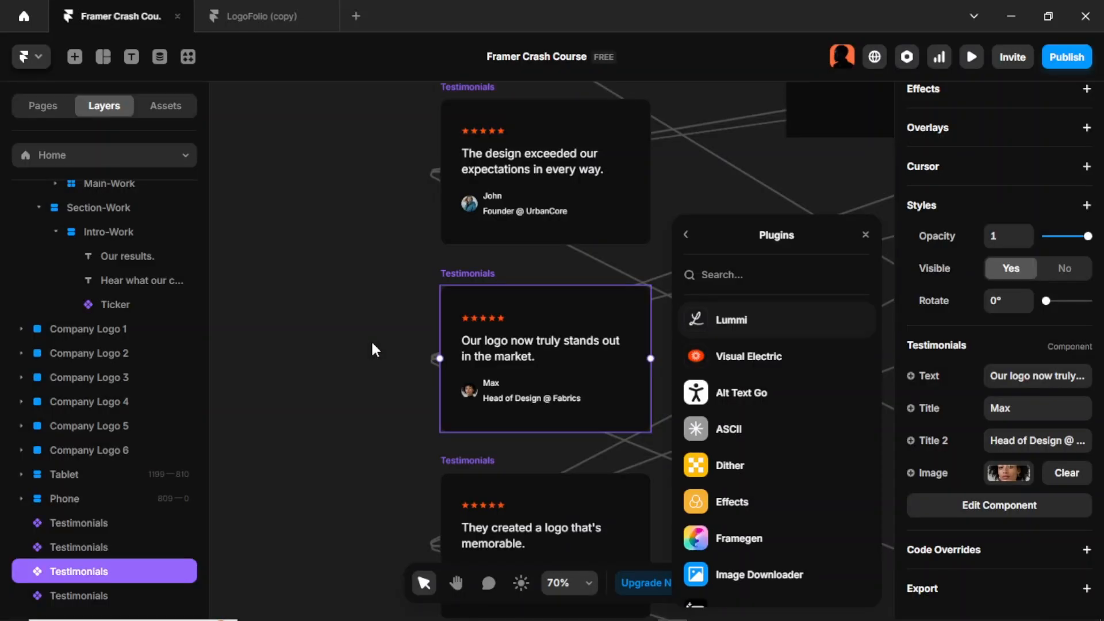
Step: Replace the image of the "They created a logo that's memorable." card with Lummi's photo of a standing man in a blue T-shirt
{"action": "scroll", "coordinate": [549, 417], "scroll_direction": "down", "scroll_amount": 3}
{"action": "left_click", "coordinate": [549, 419]}
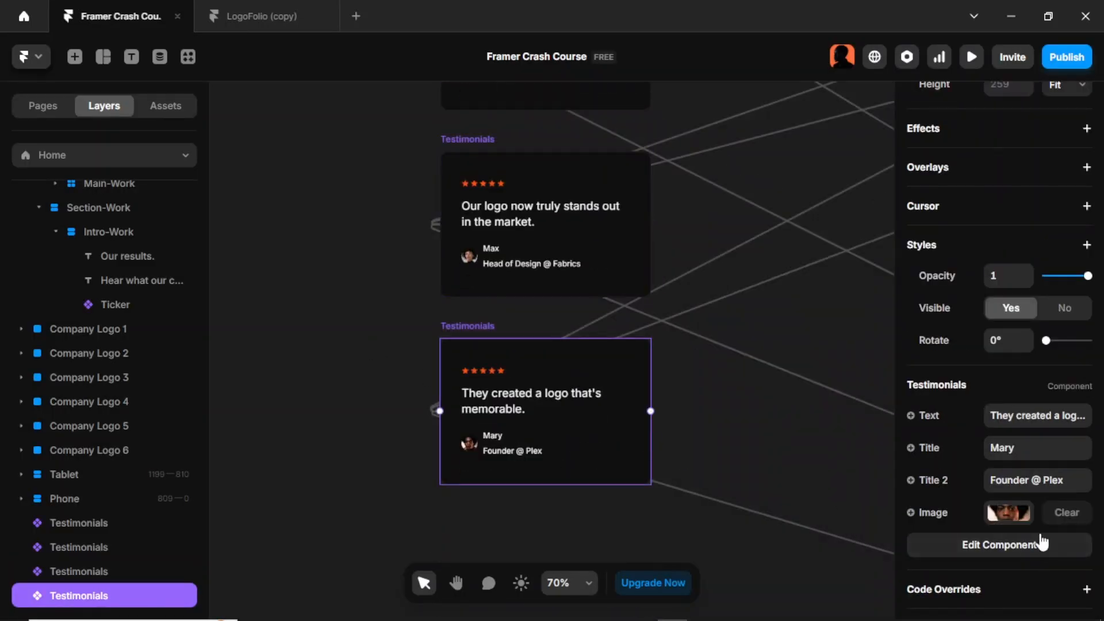
{"action": "left_click", "coordinate": [991, 514]}
{"action": "left_click", "coordinate": [846, 584]}
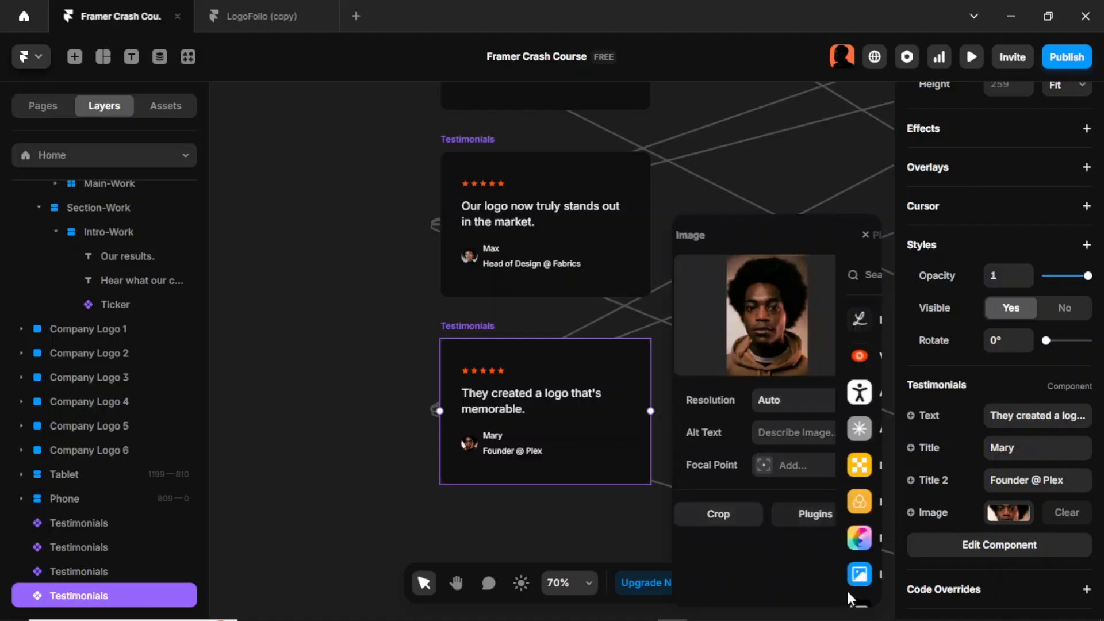
{"action": "left_click", "coordinate": [767, 319]}
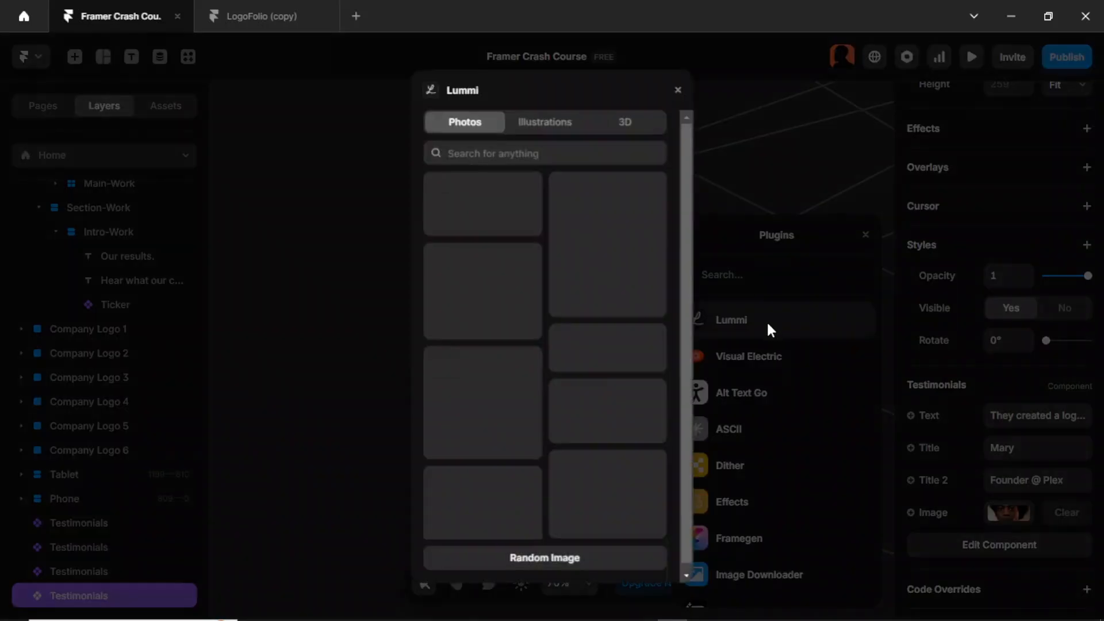
{"action": "scroll", "coordinate": [633, 322], "scroll_direction": "down", "scroll_amount": 10}
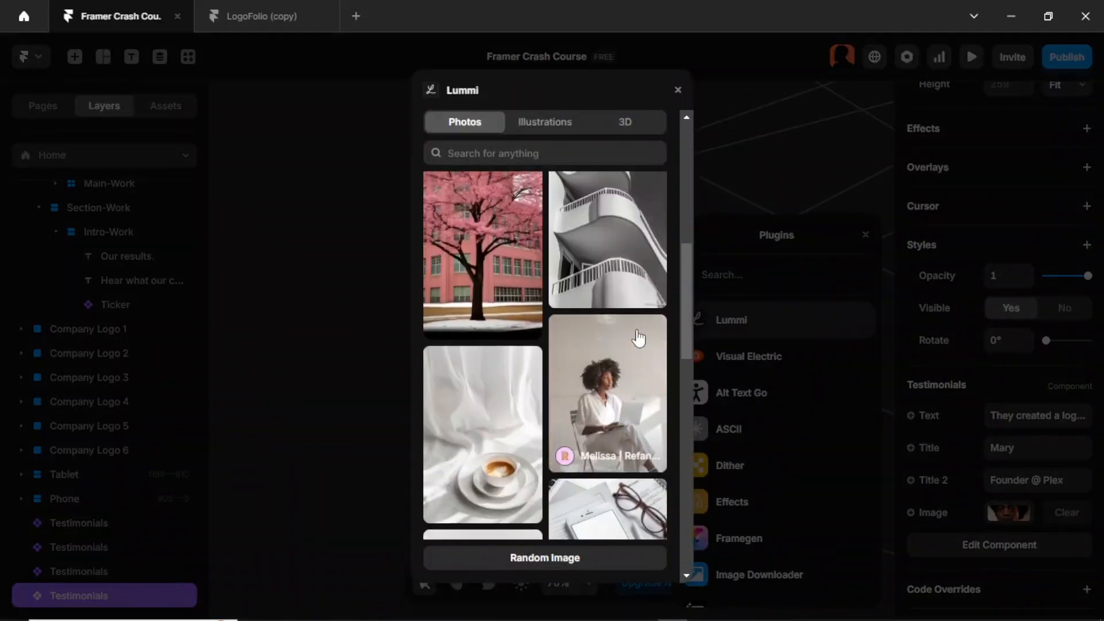
{"action": "scroll", "coordinate": [639, 343], "scroll_direction": "down", "scroll_amount": 10}
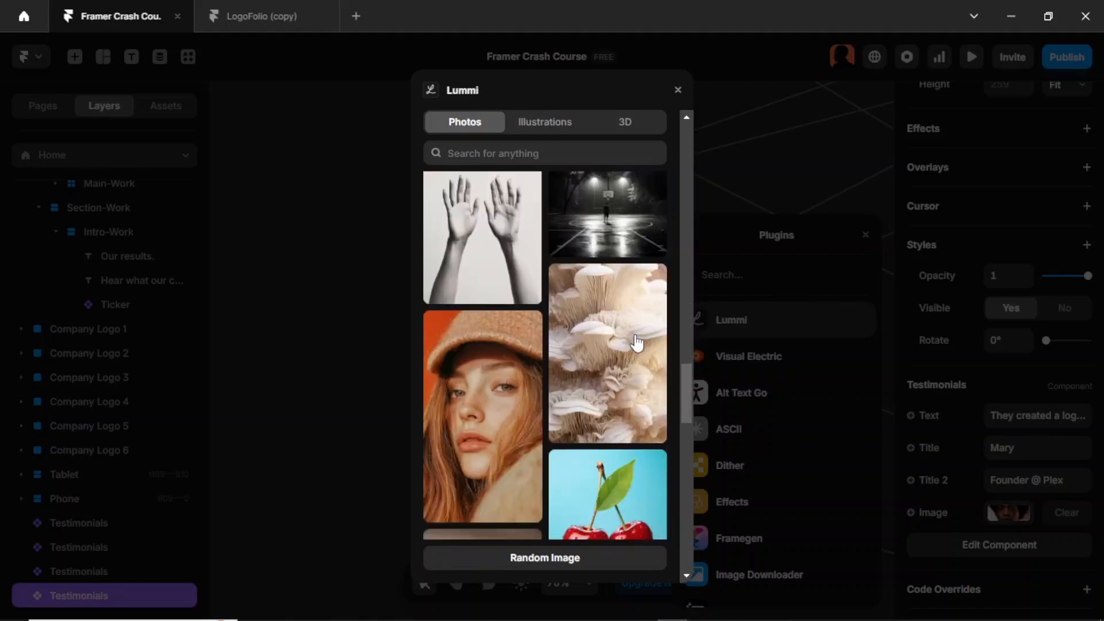
{"action": "scroll", "coordinate": [494, 271], "scroll_direction": "down", "scroll_amount": 3}
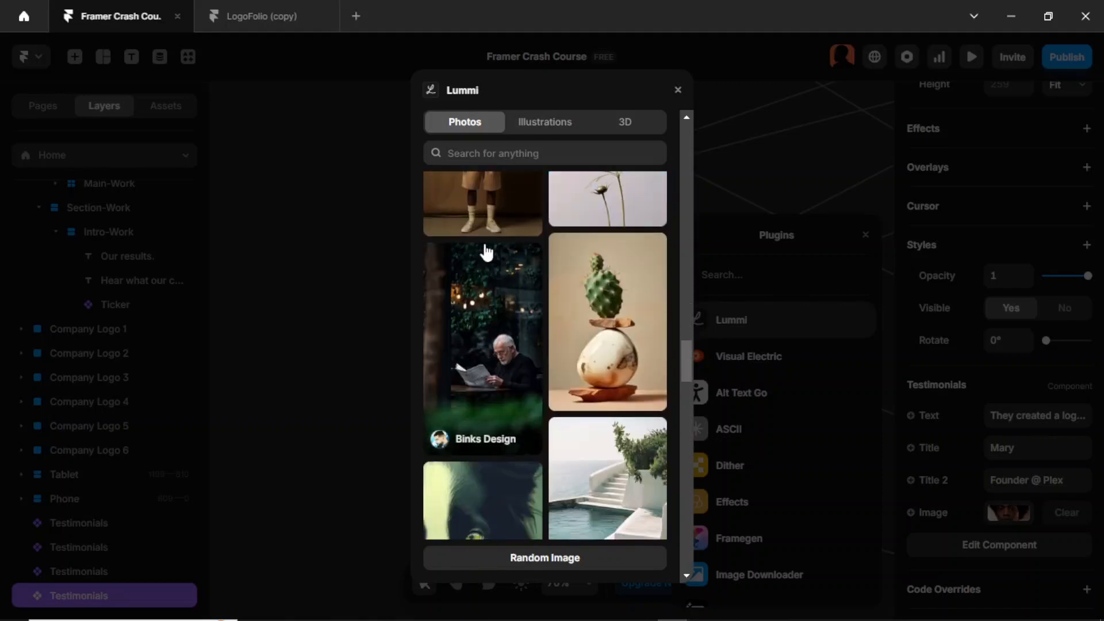
{"action": "scroll", "coordinate": [486, 249], "scroll_direction": "up", "scroll_amount": 3}
{"action": "left_click", "coordinate": [484, 236]}
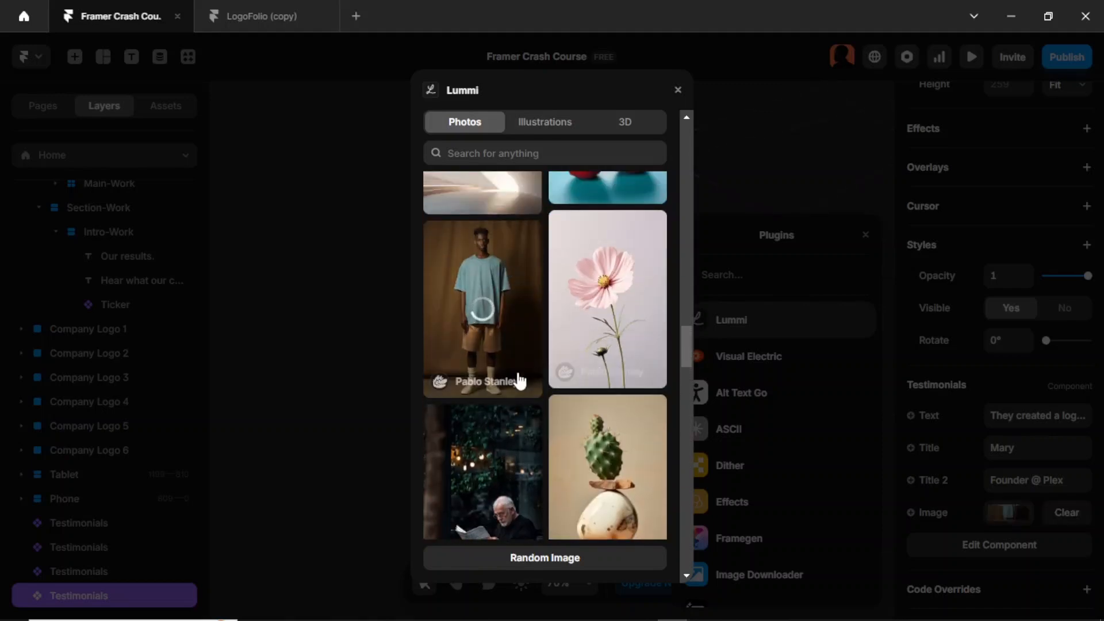
{"action": "left_click", "coordinate": [351, 333]}
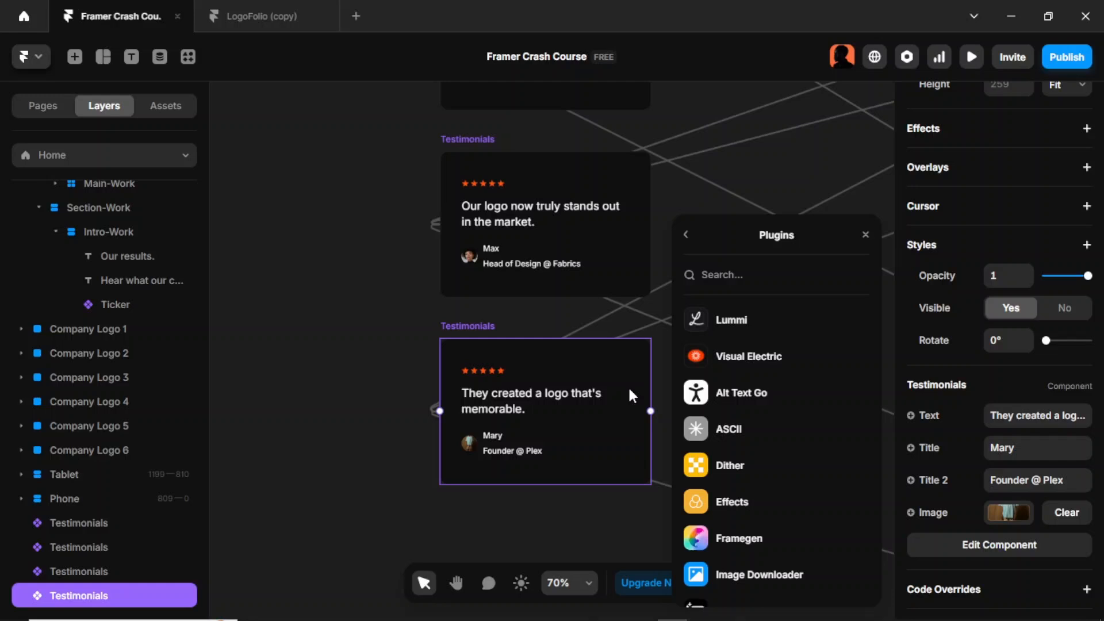
{"action": "left_click", "coordinate": [608, 494]}
Step: Set the gap between the cards of the desktop "Our results." Ticker to 29
{"action": "scroll", "coordinate": [614, 495], "scroll_direction": "right", "scroll_amount": 3}
{"action": "scroll", "coordinate": [612, 495], "scroll_direction": "down", "scroll_amount": 5}
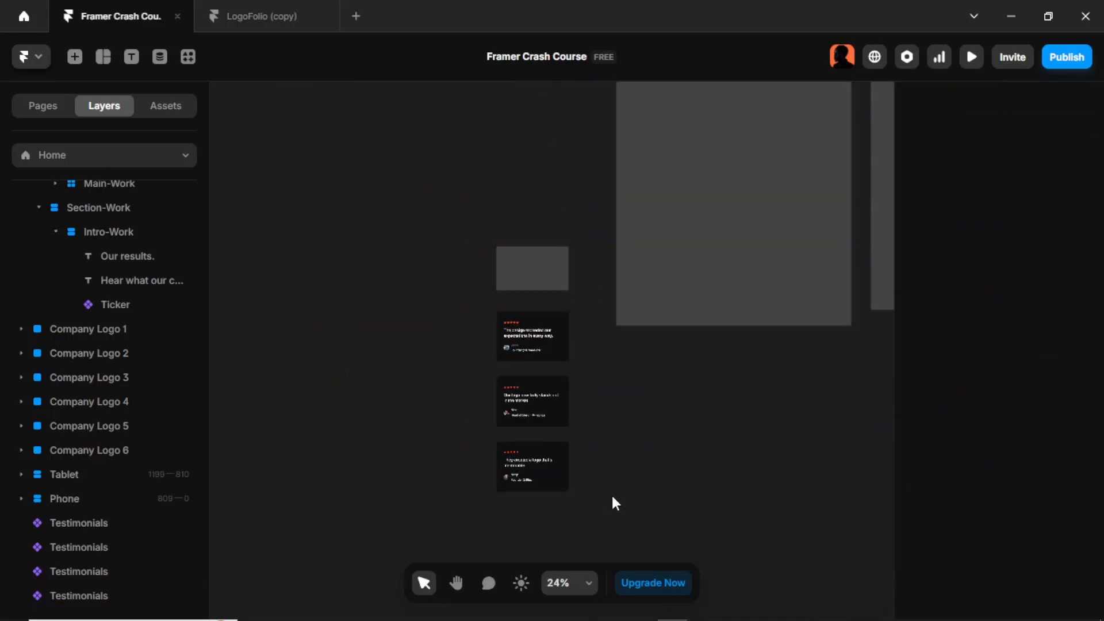
{"action": "scroll", "coordinate": [675, 313], "scroll_direction": "right", "scroll_amount": 5}
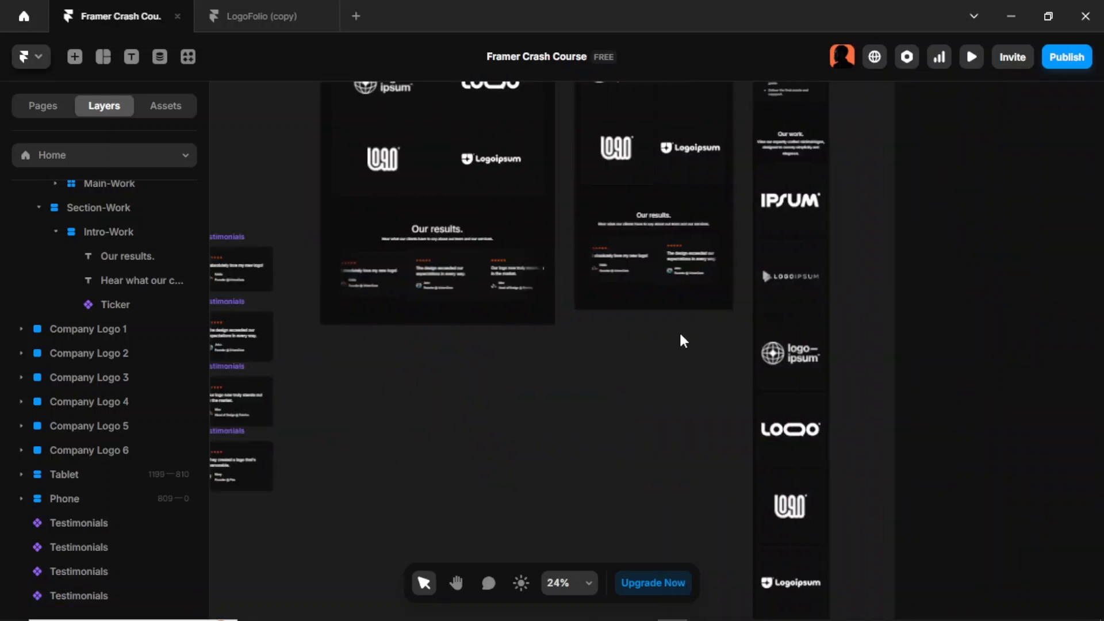
{"action": "scroll", "coordinate": [681, 330], "scroll_direction": "up", "scroll_amount": 4}
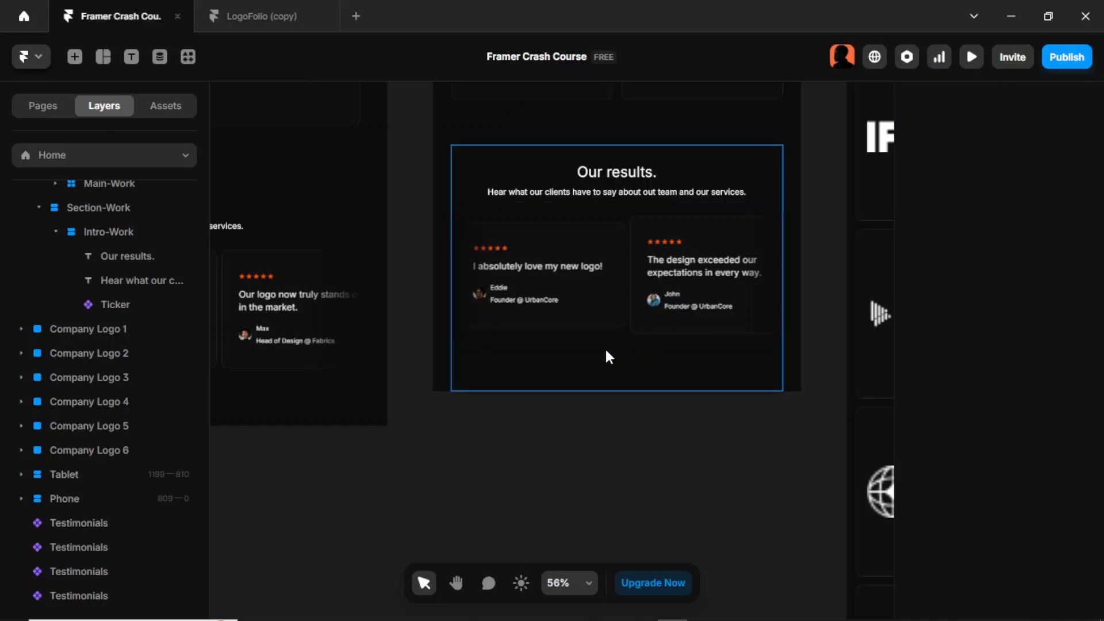
{"action": "scroll", "coordinate": [609, 353], "scroll_direction": "left", "scroll_amount": 6}
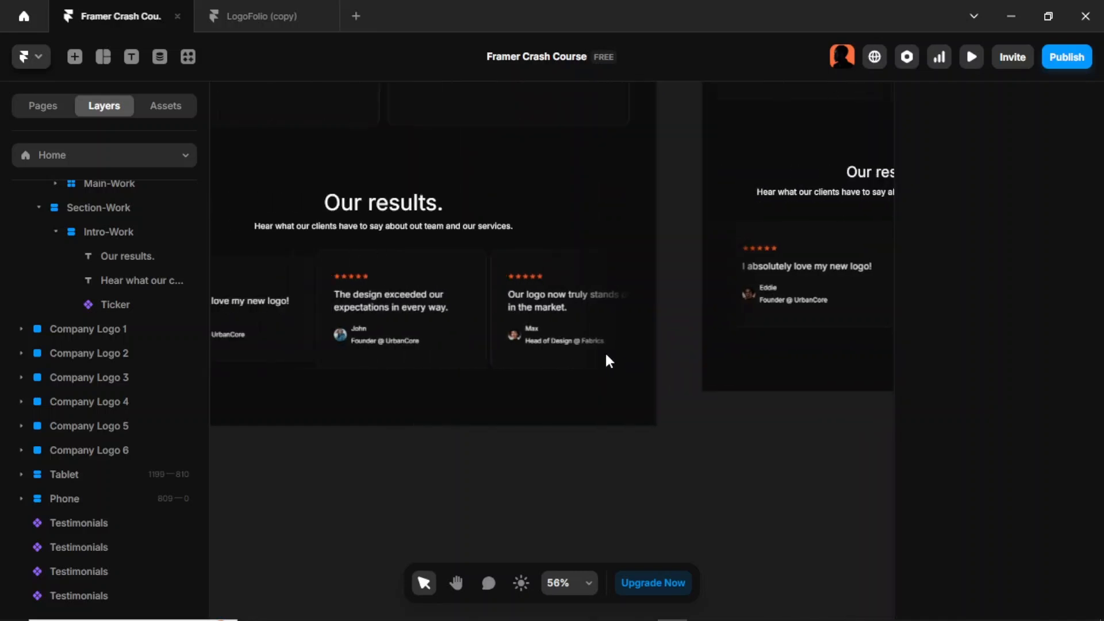
{"action": "left_click", "coordinate": [532, 372]}
{"action": "scroll", "coordinate": [1065, 361], "scroll_direction": "down", "scroll_amount": 5}
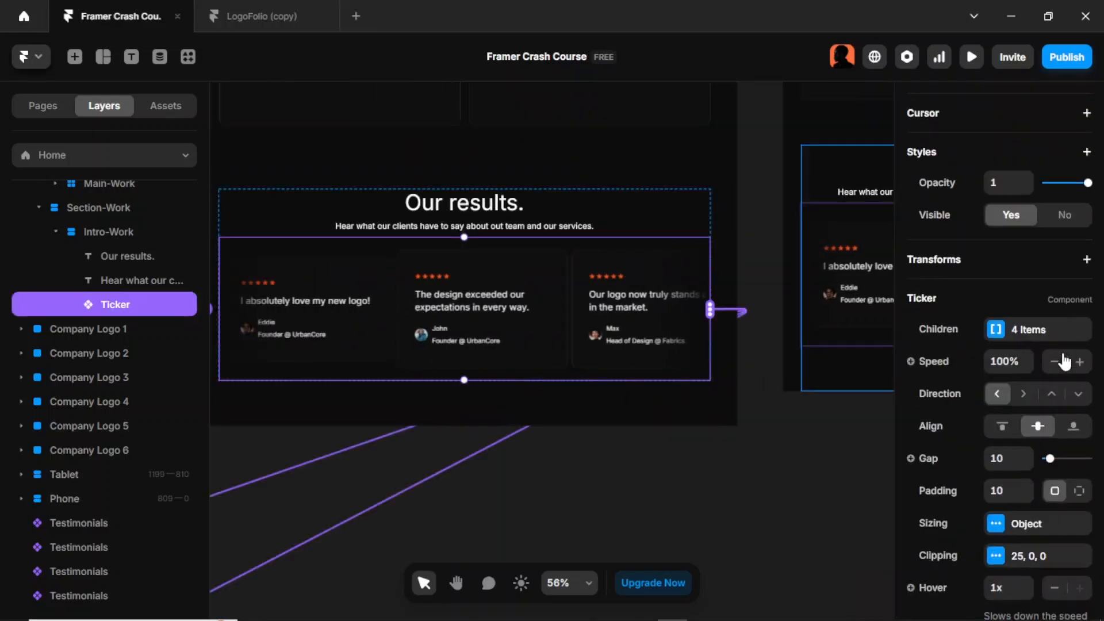
{"action": "scroll", "coordinate": [1064, 361], "scroll_direction": "down", "scroll_amount": 2}
{"action": "left_click_drag", "start_coordinate": [1049, 382], "coordinate": [1059, 384]}
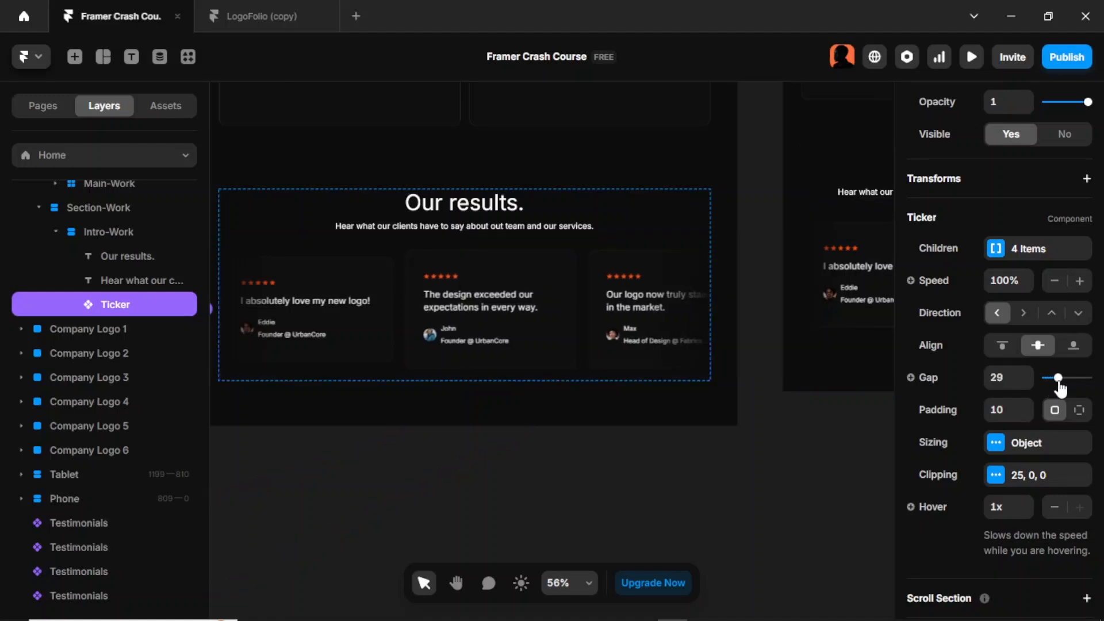
Step: Examine the "Our results." section in the tablet and phone layouts, then review the Home page layouts back up to the hero
{"action": "scroll", "coordinate": [775, 413], "scroll_direction": "right", "scroll_amount": 10}
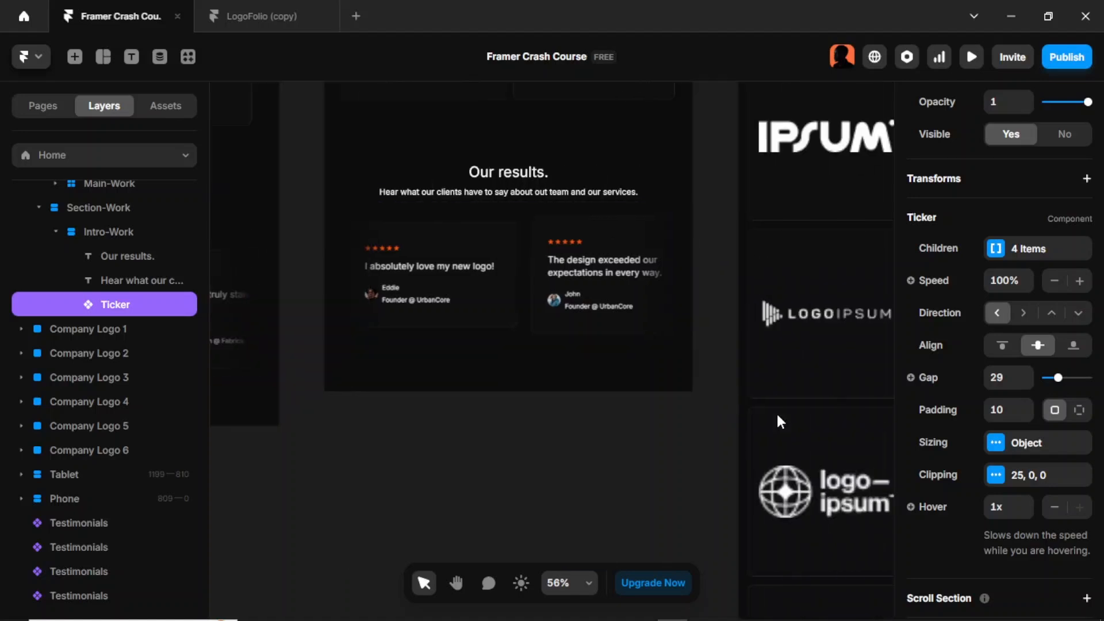
{"action": "scroll", "coordinate": [776, 412], "scroll_direction": "right", "scroll_amount": 3}
{"action": "scroll", "coordinate": [775, 402], "scroll_direction": "down", "scroll_amount": 5}
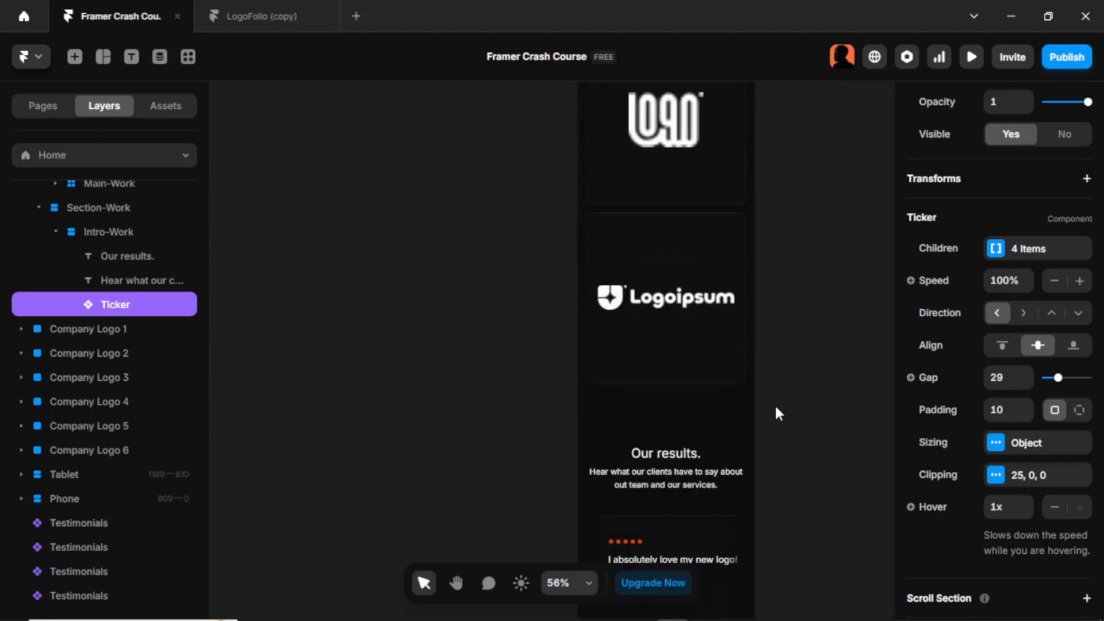
{"action": "scroll", "coordinate": [777, 413], "scroll_direction": "down", "scroll_amount": 5}
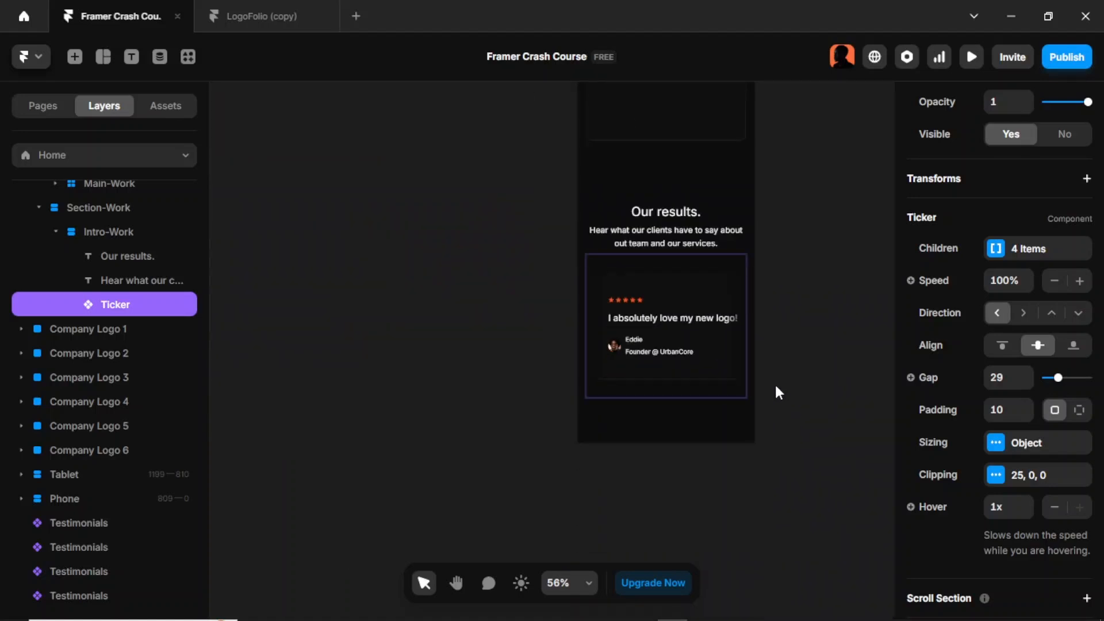
{"action": "scroll", "coordinate": [772, 349], "scroll_direction": "down", "scroll_amount": 3}
{"action": "scroll", "coordinate": [772, 350], "scroll_direction": "down", "scroll_amount": 4}
{"action": "scroll", "coordinate": [956, 511], "scroll_direction": "up", "scroll_amount": 6}
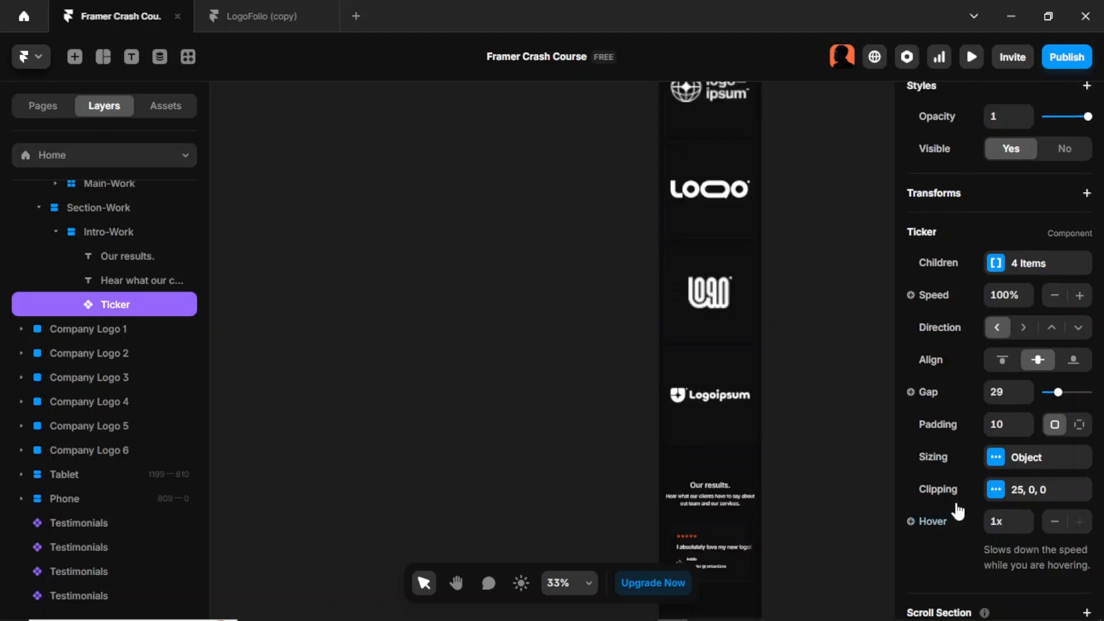
{"action": "scroll", "coordinate": [730, 319], "scroll_direction": "up", "scroll_amount": 1}
{"action": "scroll", "coordinate": [730, 317], "scroll_direction": "up", "scroll_amount": 10}
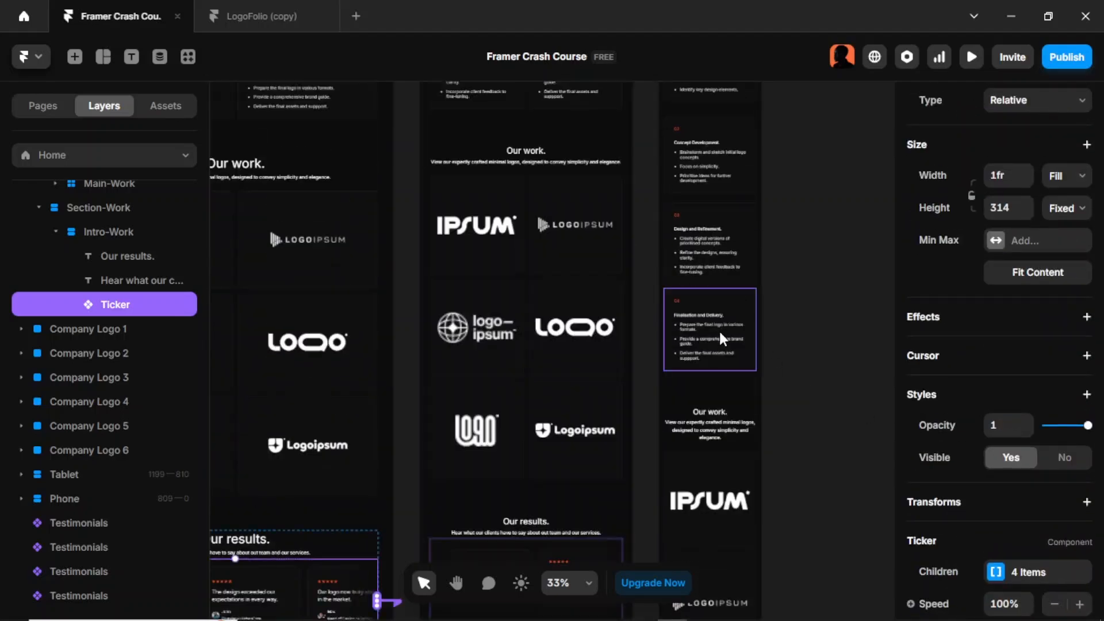
{"action": "scroll", "coordinate": [719, 329], "scroll_direction": "left", "scroll_amount": 3}
{"action": "scroll", "coordinate": [689, 330], "scroll_direction": "left", "scroll_amount": 3}
{"action": "scroll", "coordinate": [693, 331], "scroll_direction": "up", "scroll_amount": 10}
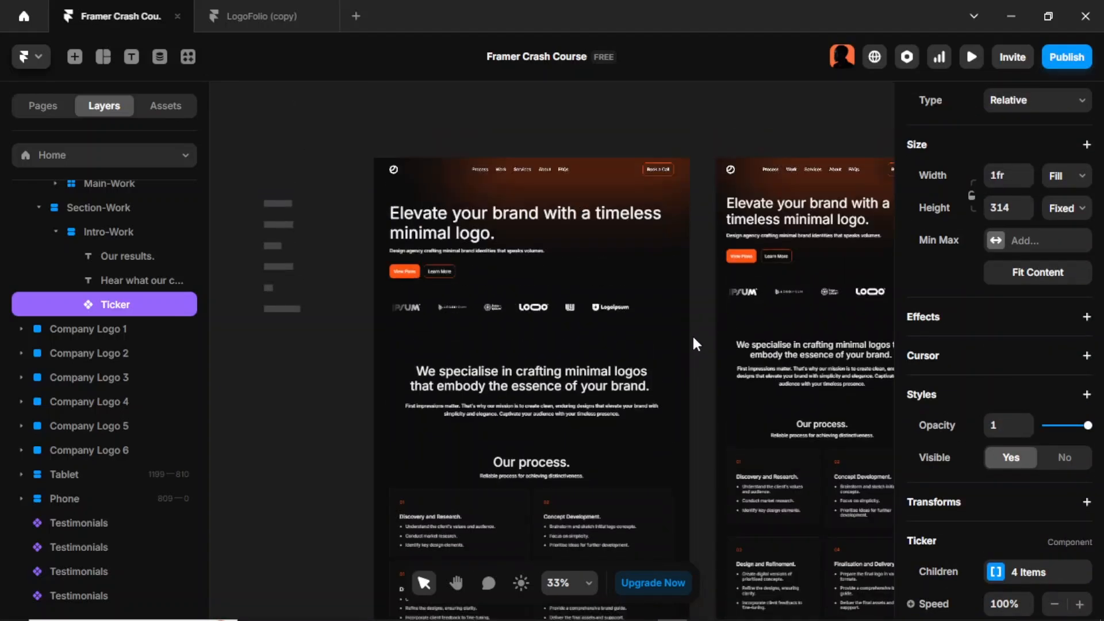